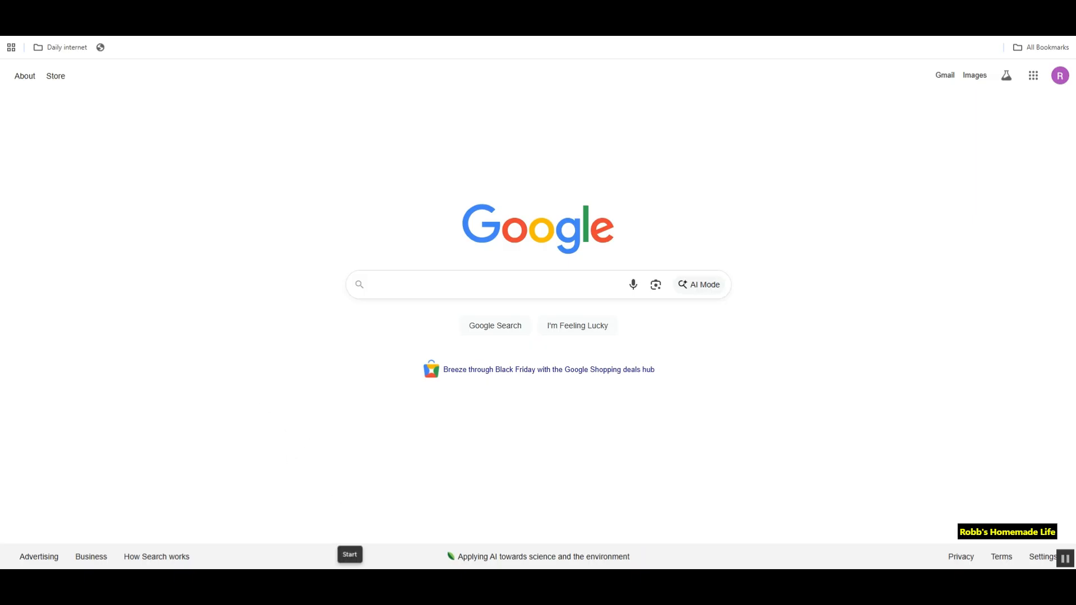
- Open Microsoft Clipchamp and create a new video from scratch
{"action": "left_click", "coordinate": [350, 581]}
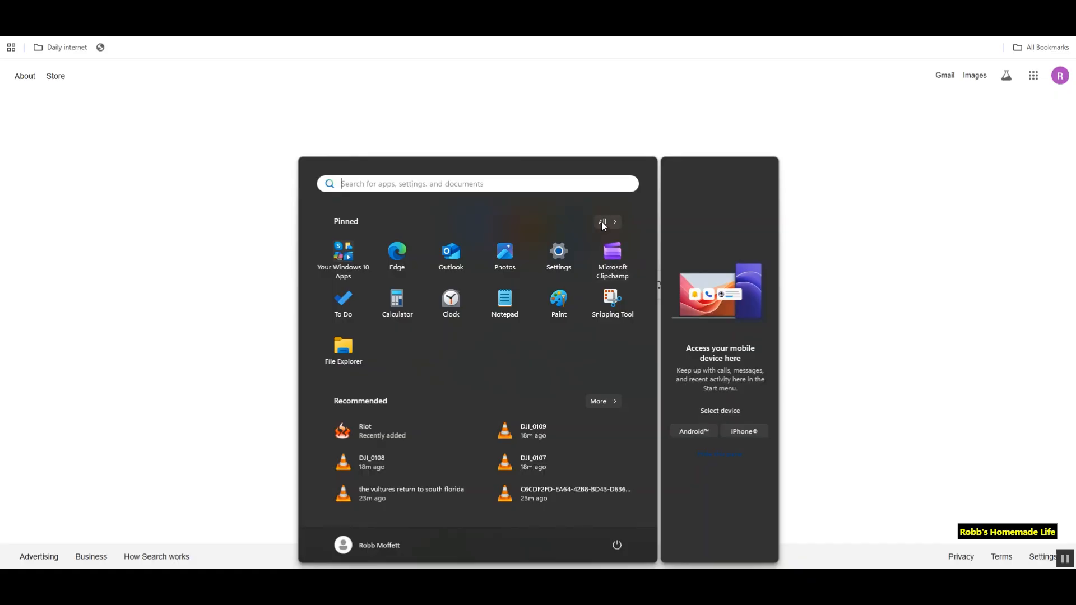
{"action": "left_click", "coordinate": [615, 258]}
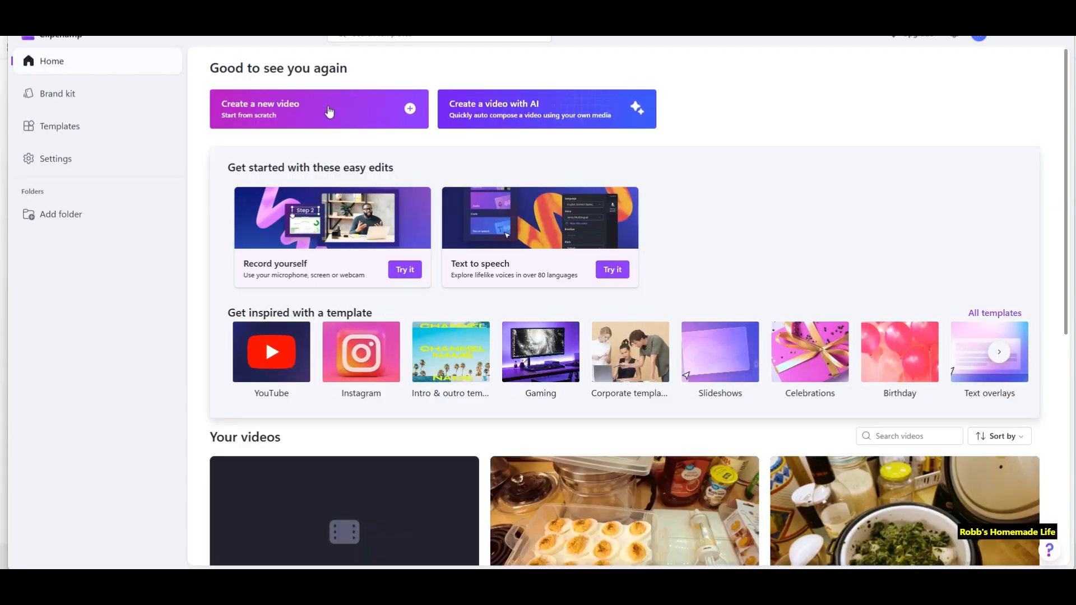
{"action": "scroll", "coordinate": [466, 482], "scroll_direction": "down", "scroll_amount": 3}
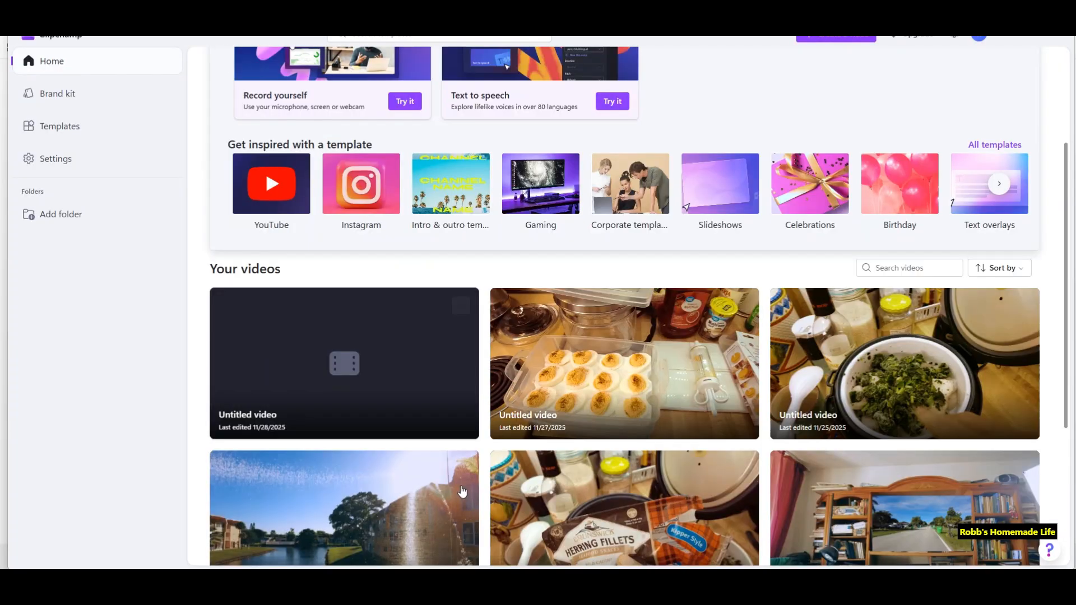
{"action": "scroll", "coordinate": [477, 491], "scroll_direction": "down", "scroll_amount": 3}
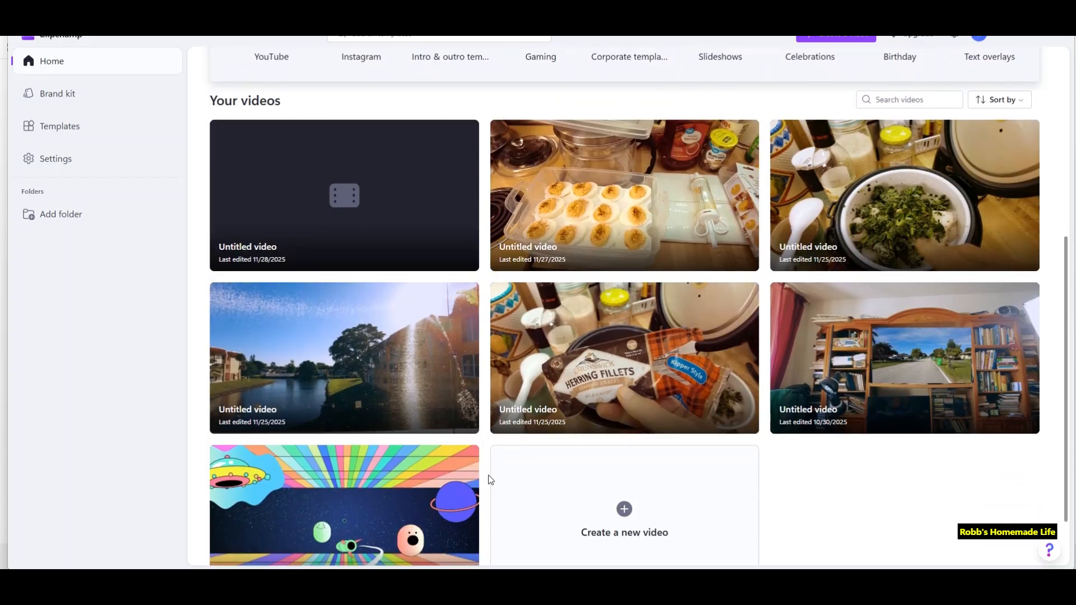
{"action": "scroll", "coordinate": [487, 481], "scroll_direction": "up", "scroll_amount": 1}
{"action": "scroll", "coordinate": [487, 480], "scroll_direction": "up", "scroll_amount": 4}
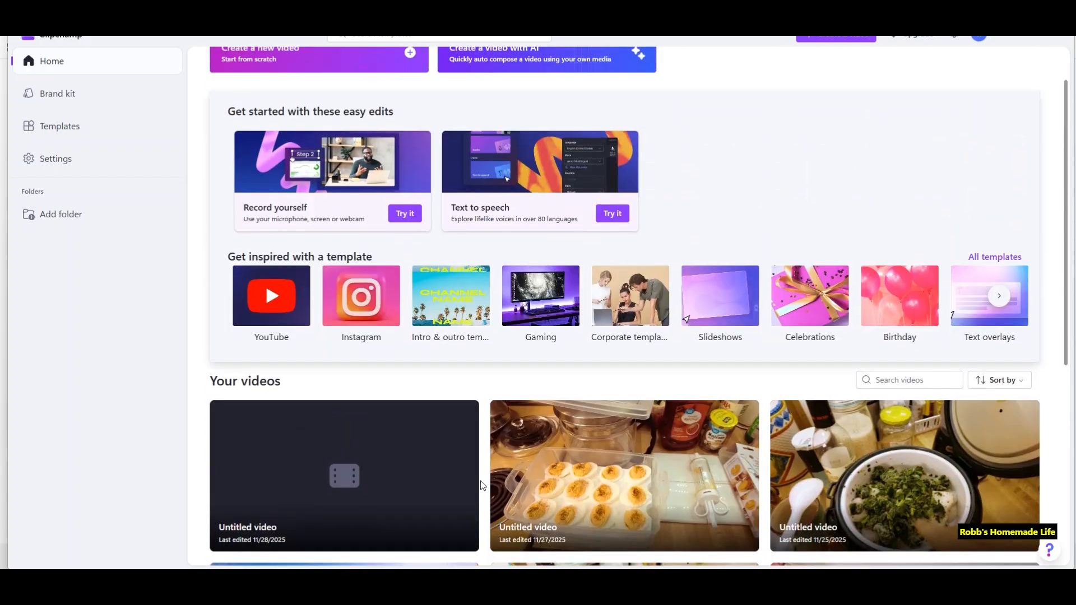
{"action": "scroll", "coordinate": [481, 485], "scroll_direction": "up", "scroll_amount": 1}
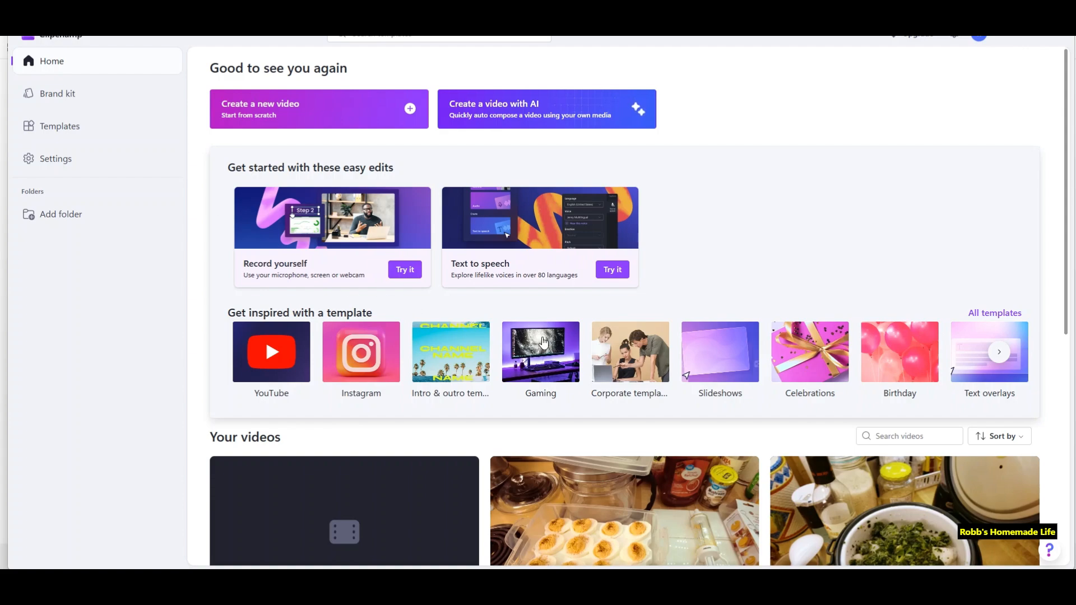
{"action": "left_click", "coordinate": [258, 127]}
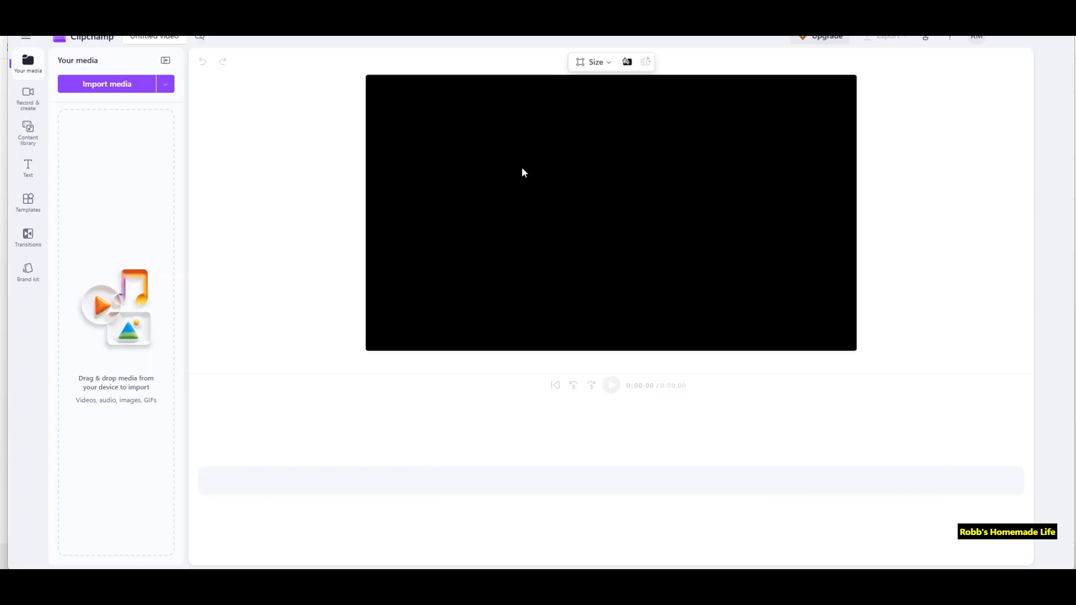
- Uncover the desktop beside the editor window and import the desktop video "the vultures return to south florida" into the project media
{"action": "left_click_drag", "start_coordinate": [254, 29], "coordinate": [408, 70]}
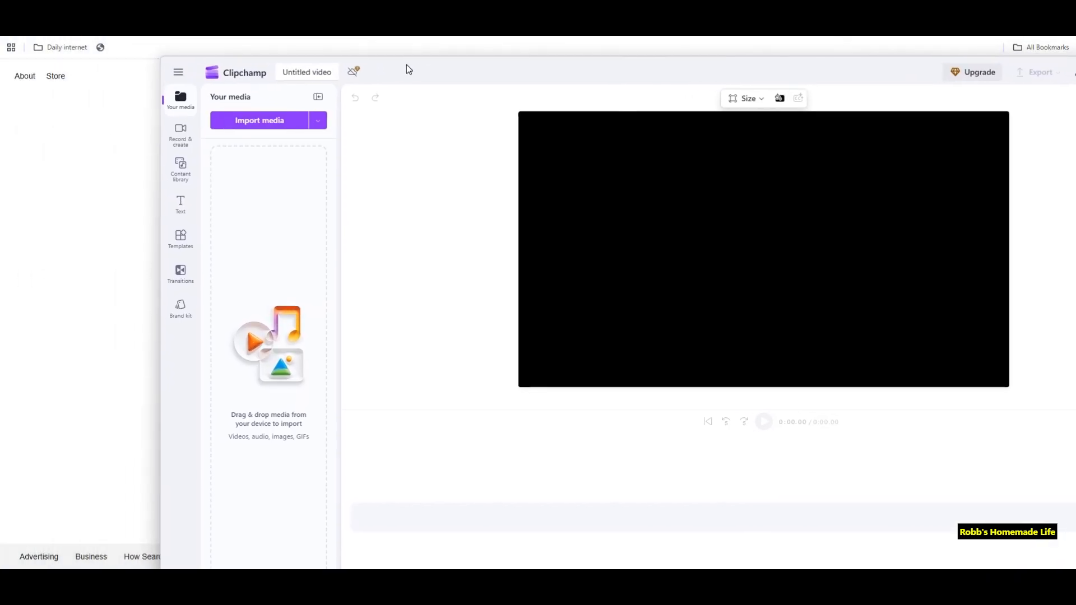
{"action": "key", "text": "alt+Tab"}
{"action": "key", "text": "super+Down"}
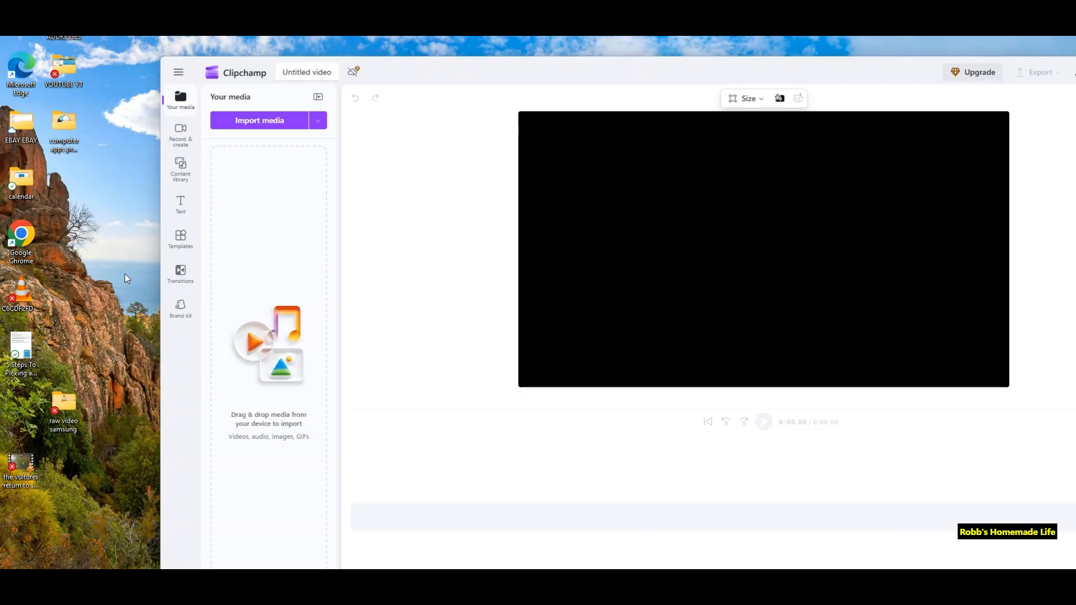
{"action": "left_click_drag", "start_coordinate": [20, 466], "coordinate": [277, 246]}
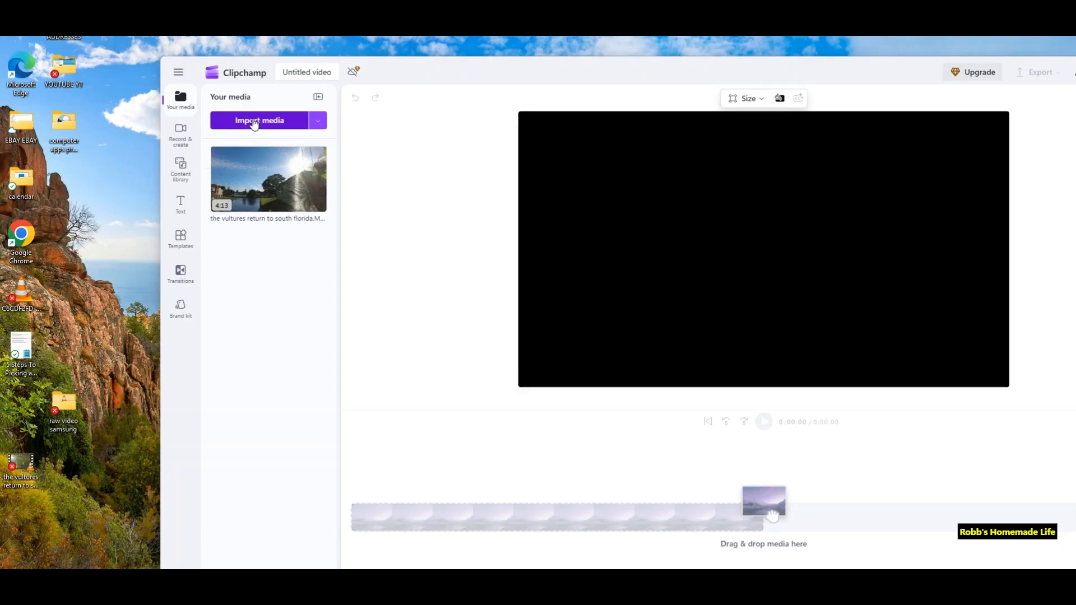
- Import the videos DJI_0136, DJI_0137 and DJI_0138 from the "seafood surprise" folder into the project media
{"action": "left_click", "coordinate": [254, 122]}
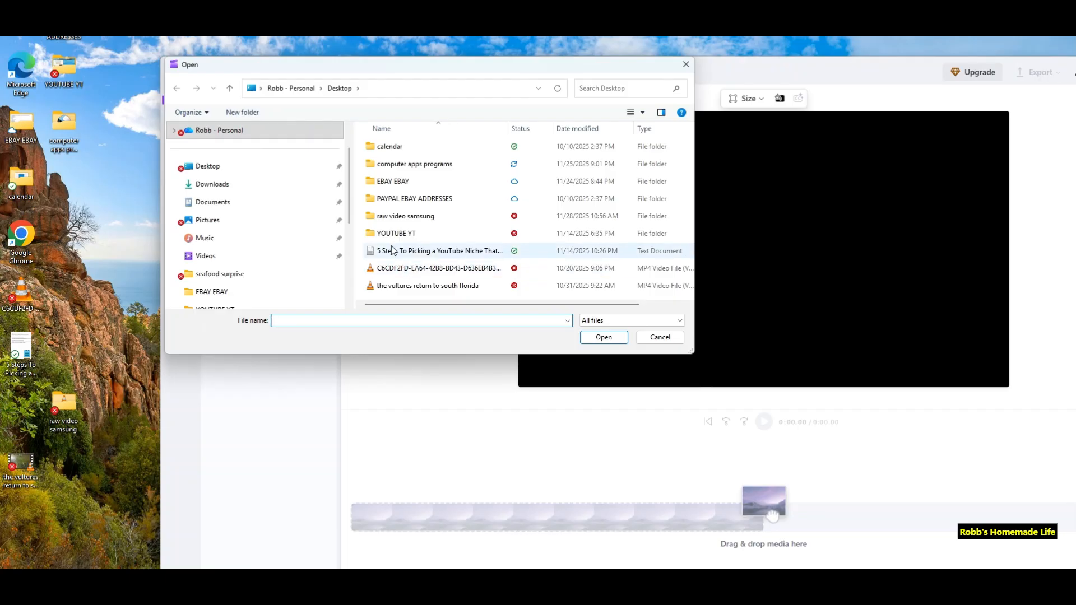
{"action": "left_click", "coordinate": [397, 218]}
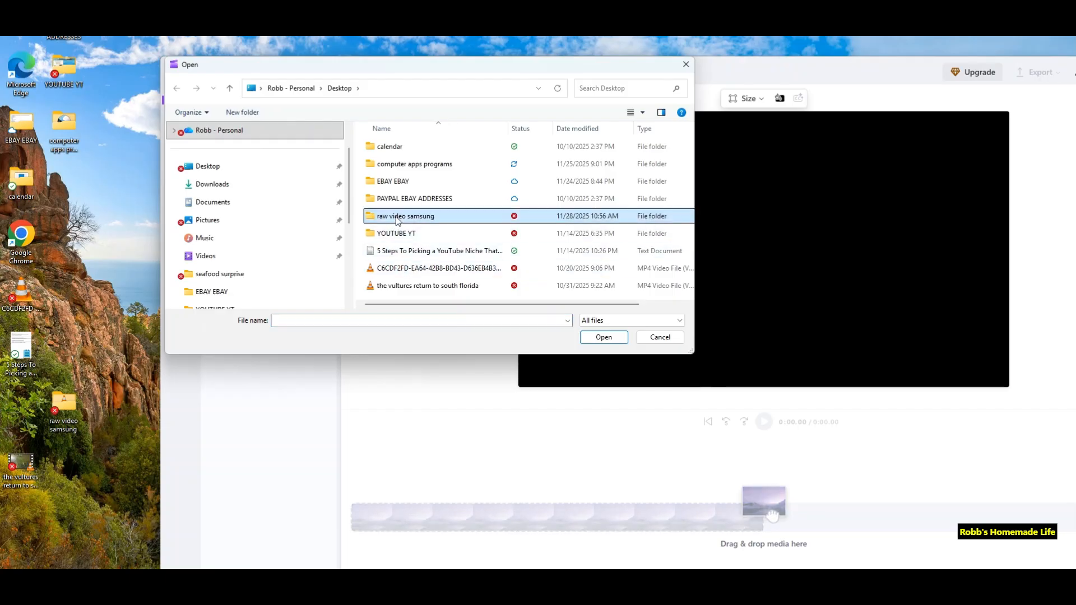
{"action": "left_click", "coordinate": [220, 274]}
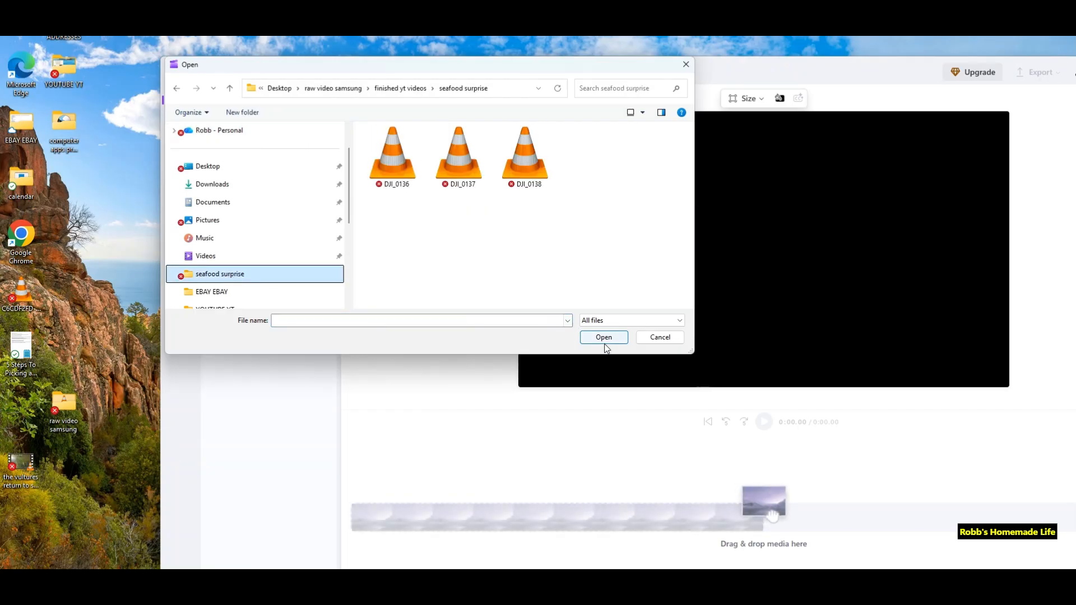
{"action": "left_click", "coordinate": [394, 167]}
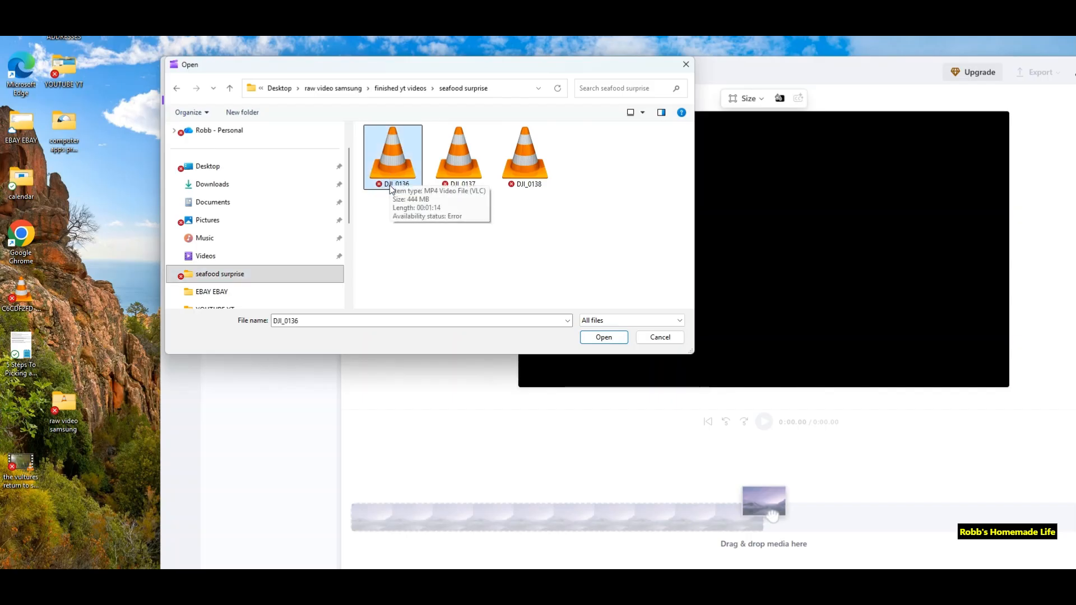
{"action": "left_click", "coordinate": [454, 171], "text": "ctrl"}
{"action": "left_click", "coordinate": [507, 171], "text": "ctrl"}
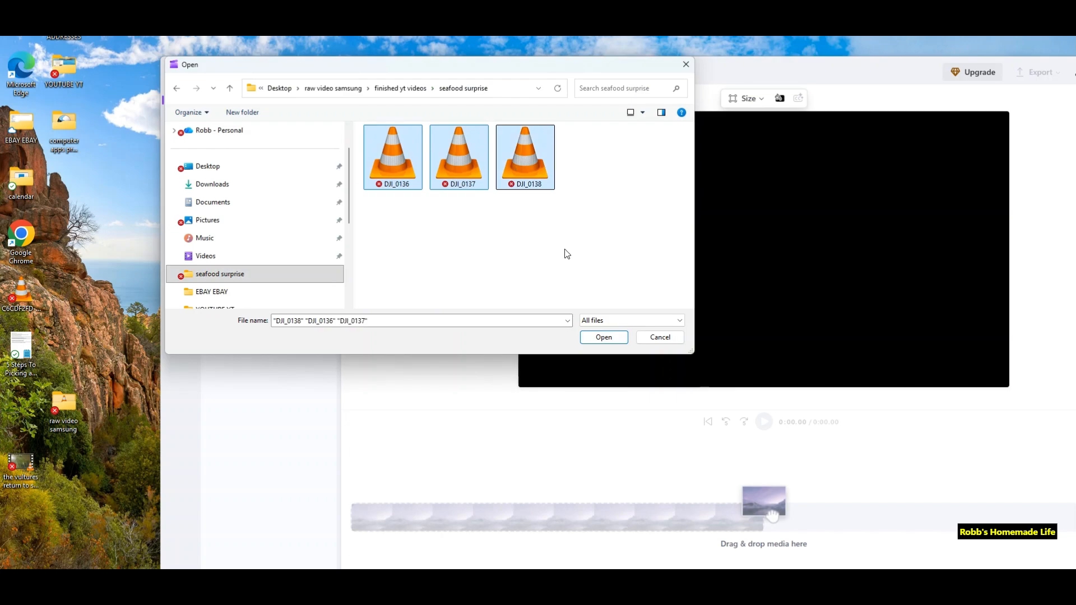
{"action": "left_click", "coordinate": [604, 337]}
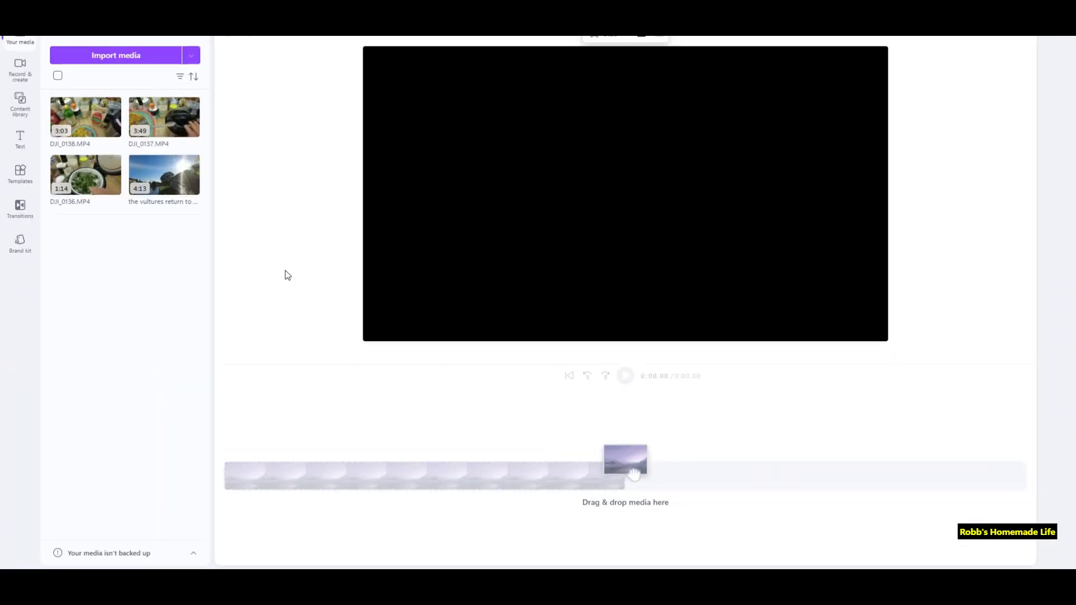
- Remove the "the vultures return to south florida" video from the project media and confirm the removal
{"action": "mouse_move", "coordinate": [79, 140]}
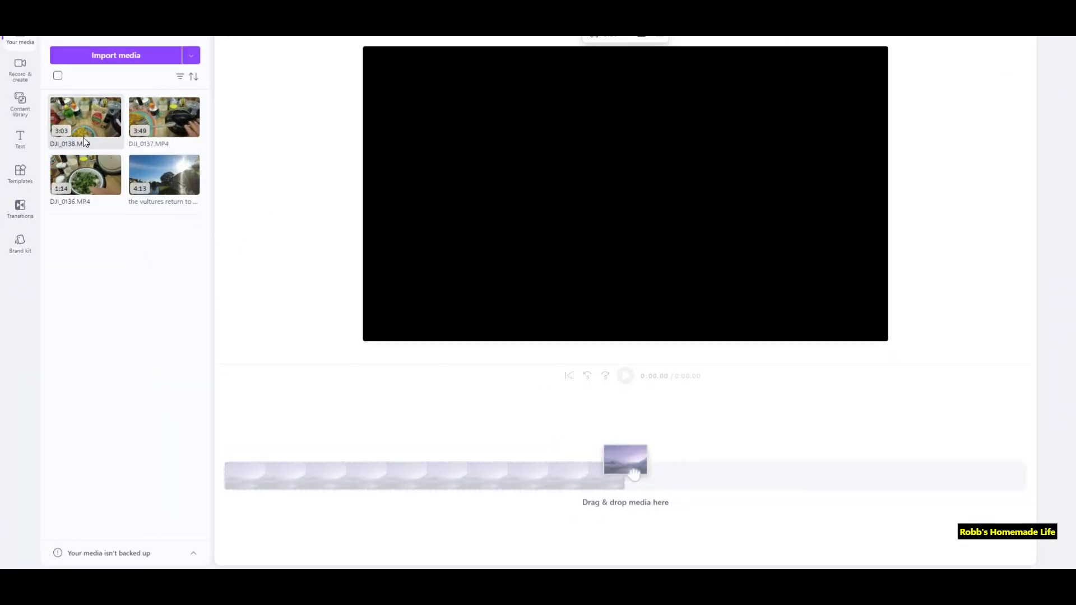
{"action": "mouse_move", "coordinate": [157, 176]}
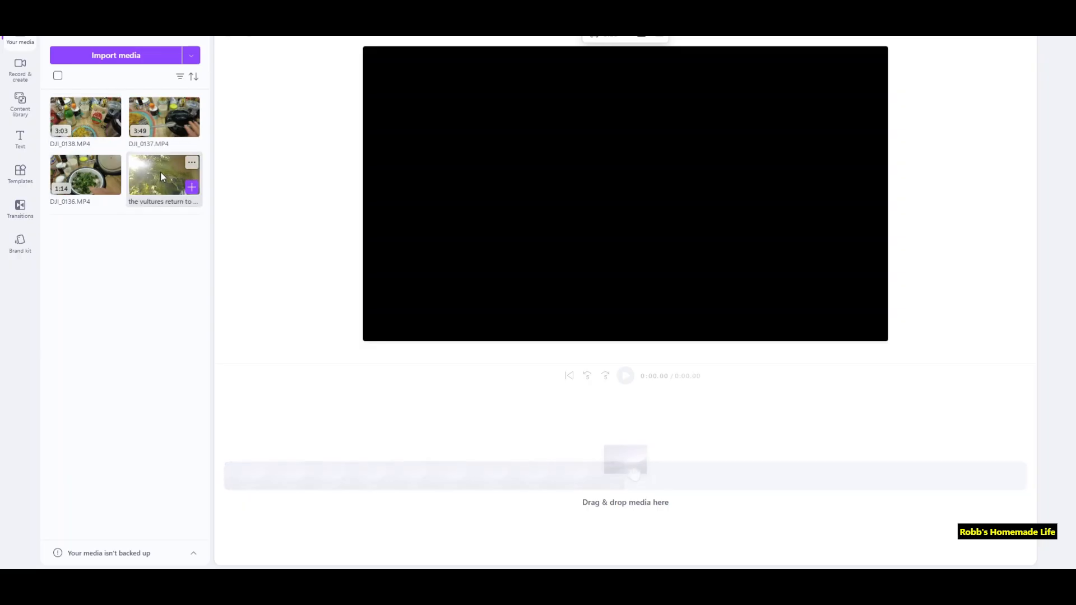
{"action": "left_click", "coordinate": [192, 163]}
{"action": "left_click", "coordinate": [201, 206]}
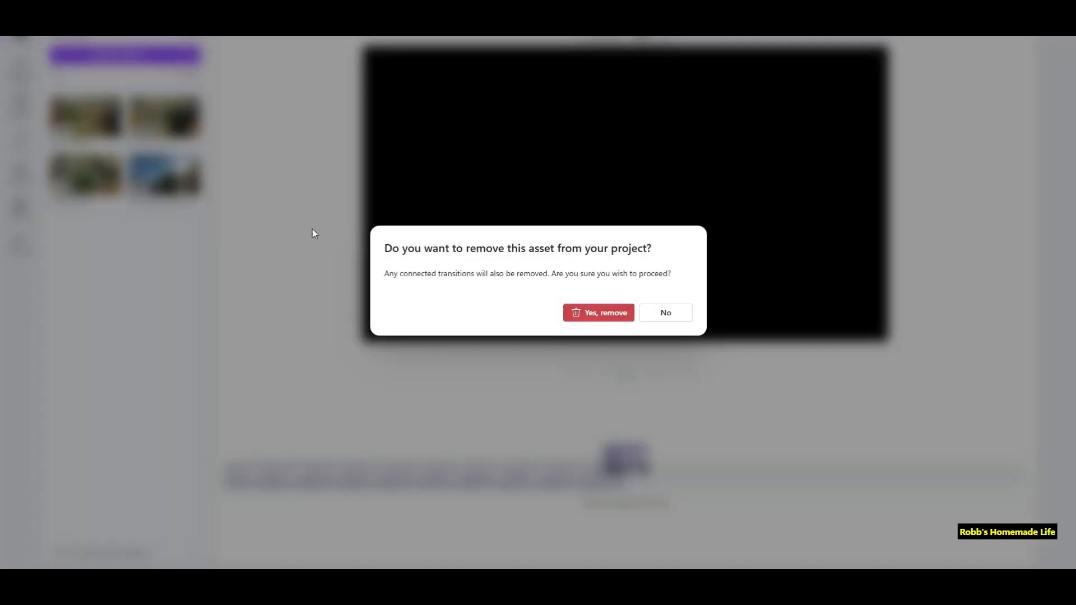
{"action": "left_click", "coordinate": [595, 317]}
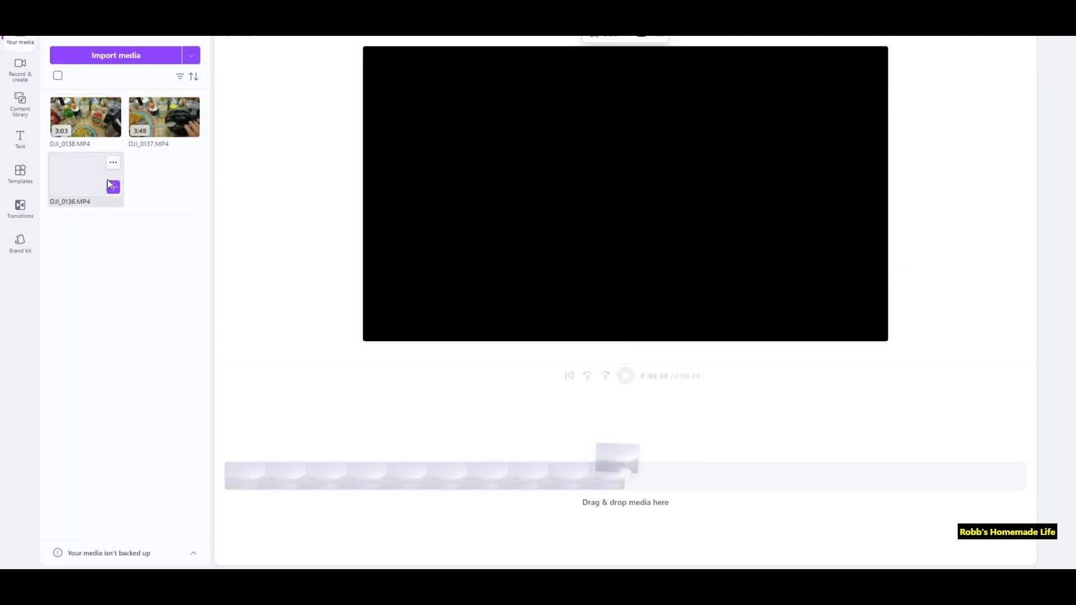
- Place DJI_0136.MP4 at the start of the timeline and add DJI_0137.MP4 directly after it
{"action": "left_click_drag", "start_coordinate": [97, 177], "coordinate": [273, 479]}
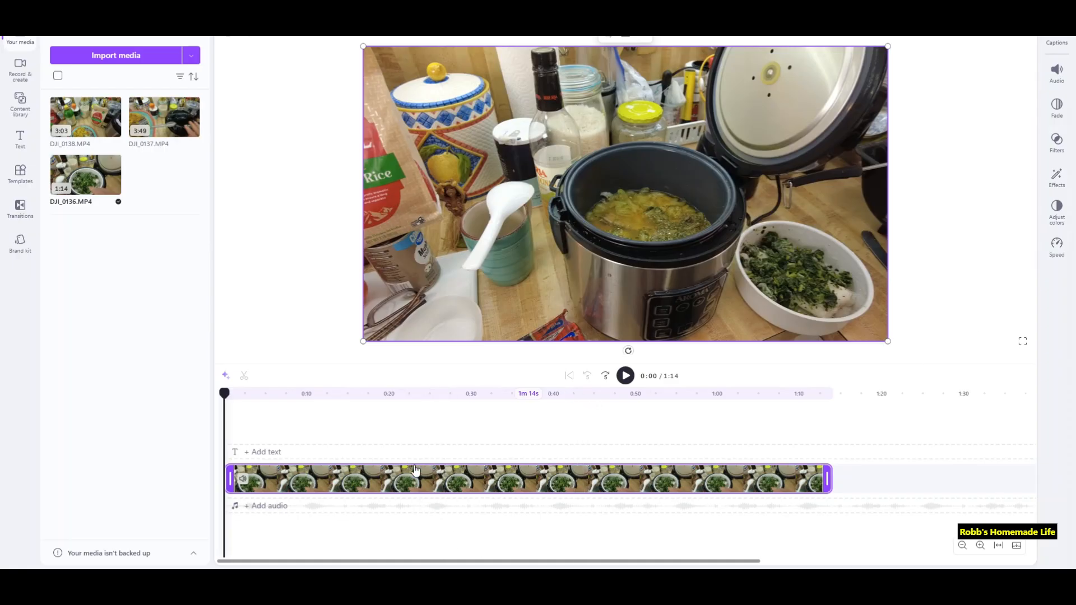
{"action": "left_click", "coordinate": [424, 437]}
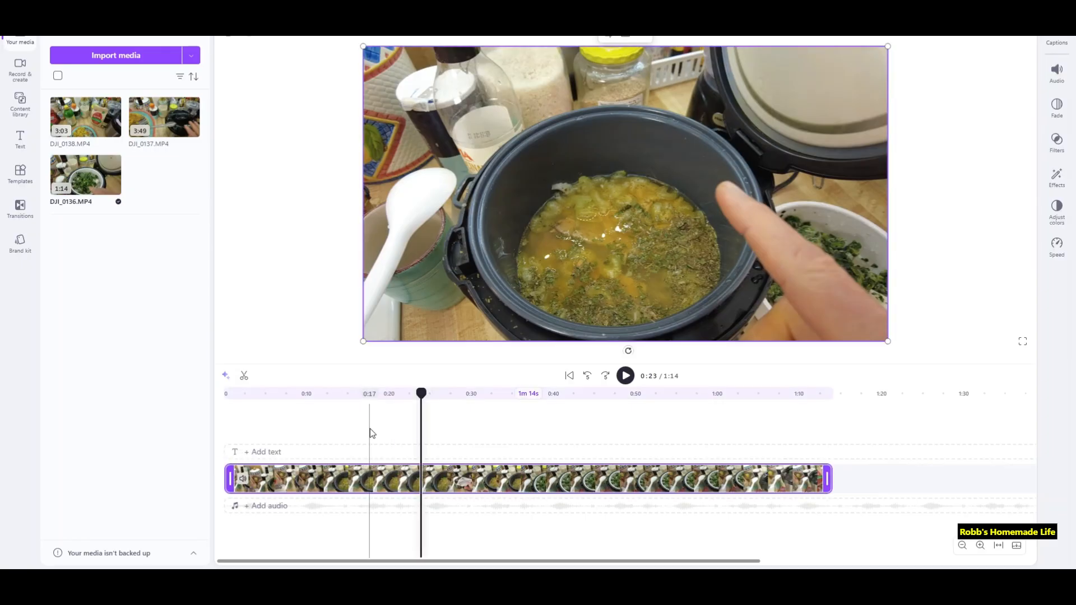
{"action": "mouse_move", "coordinate": [148, 128]}
{"action": "left_click_drag", "start_coordinate": [149, 127], "coordinate": [851, 478]}
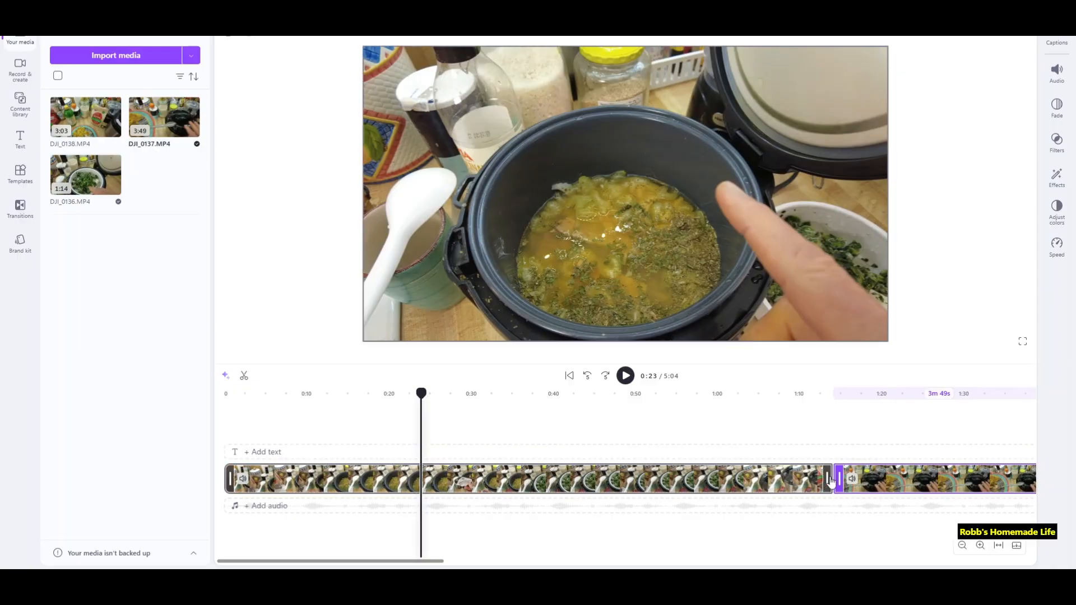
- Inspect the first clip's frames up close around 0:24.91, and return to an overview of both clips on the timeline
{"action": "left_click", "coordinate": [979, 545]}
{"action": "left_click", "coordinate": [980, 545]}
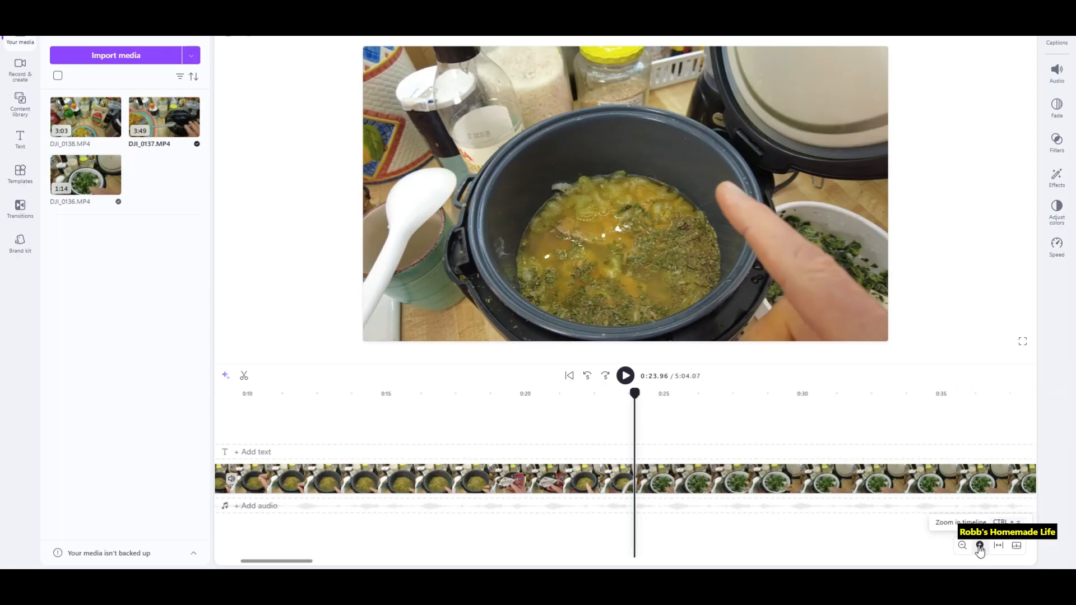
{"action": "left_click", "coordinate": [980, 546]}
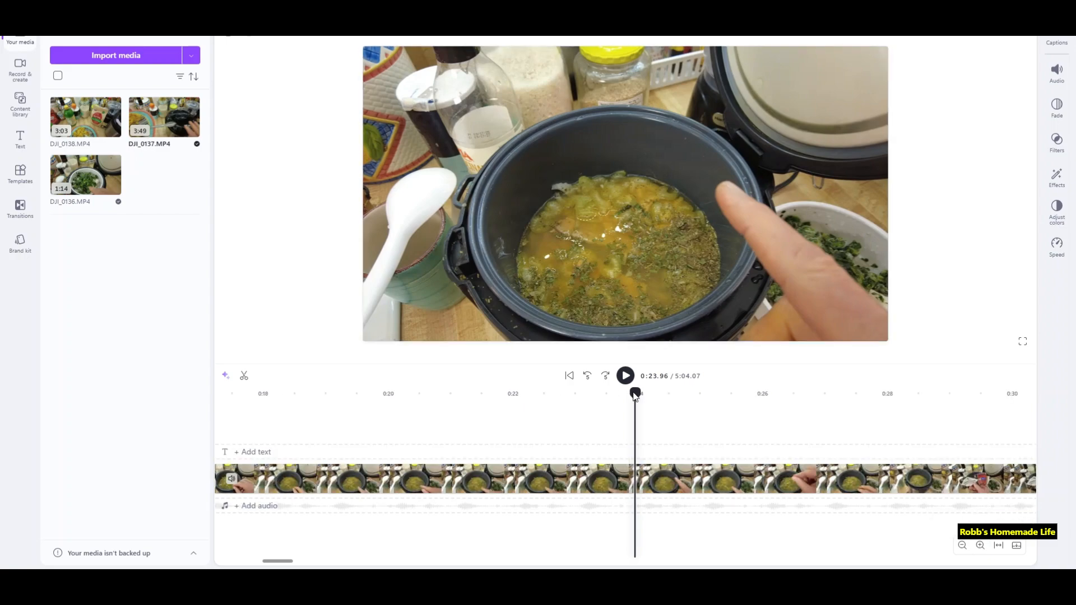
{"action": "left_click_drag", "start_coordinate": [634, 394], "coordinate": [695, 395]}
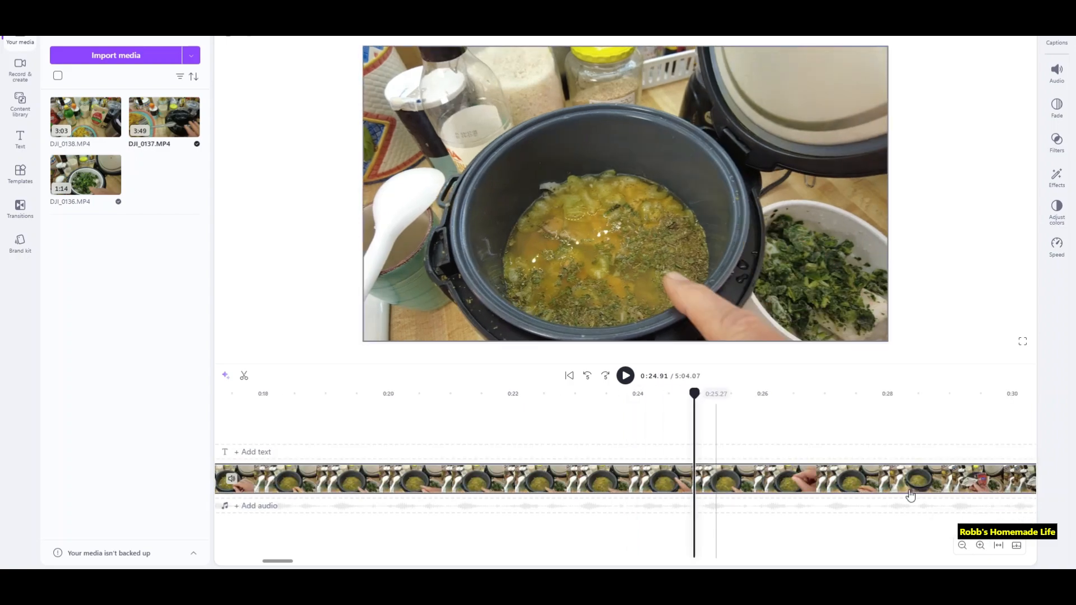
{"action": "left_click", "coordinate": [962, 546]}
{"action": "left_click", "coordinate": [963, 545]}
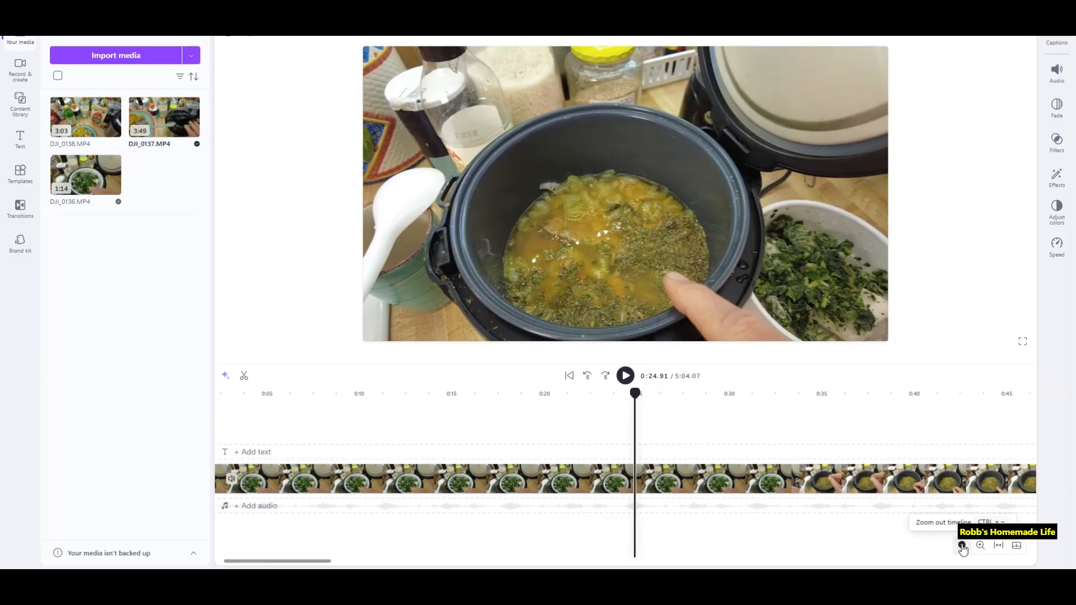
{"action": "left_click", "coordinate": [963, 545]}
{"action": "left_click", "coordinate": [963, 545]}
{"action": "left_click", "coordinate": [963, 546]}
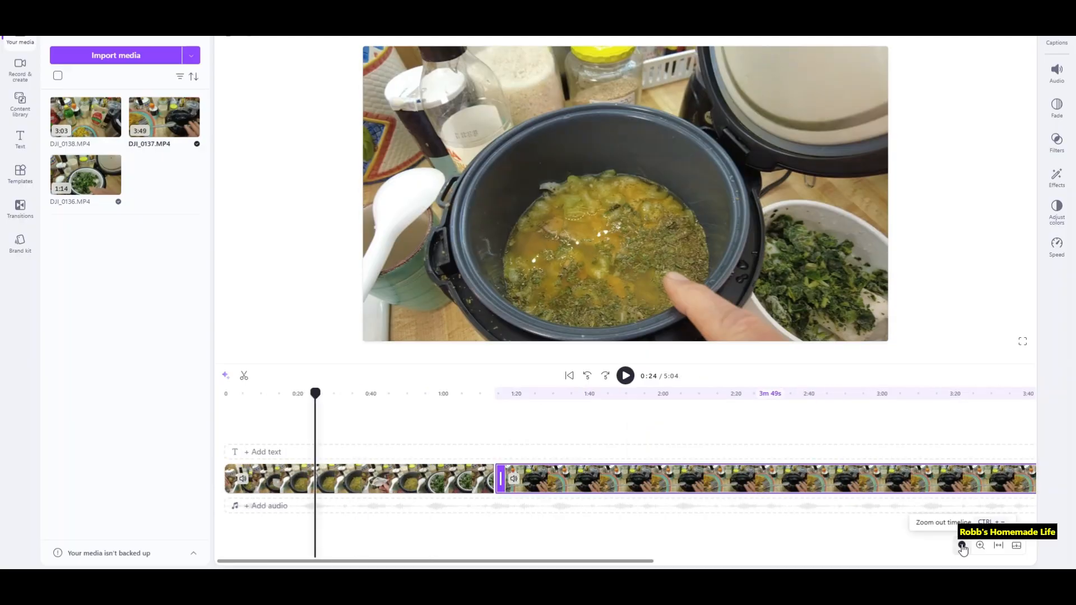
{"action": "left_click", "coordinate": [963, 545]}
{"action": "left_click", "coordinate": [963, 545]}
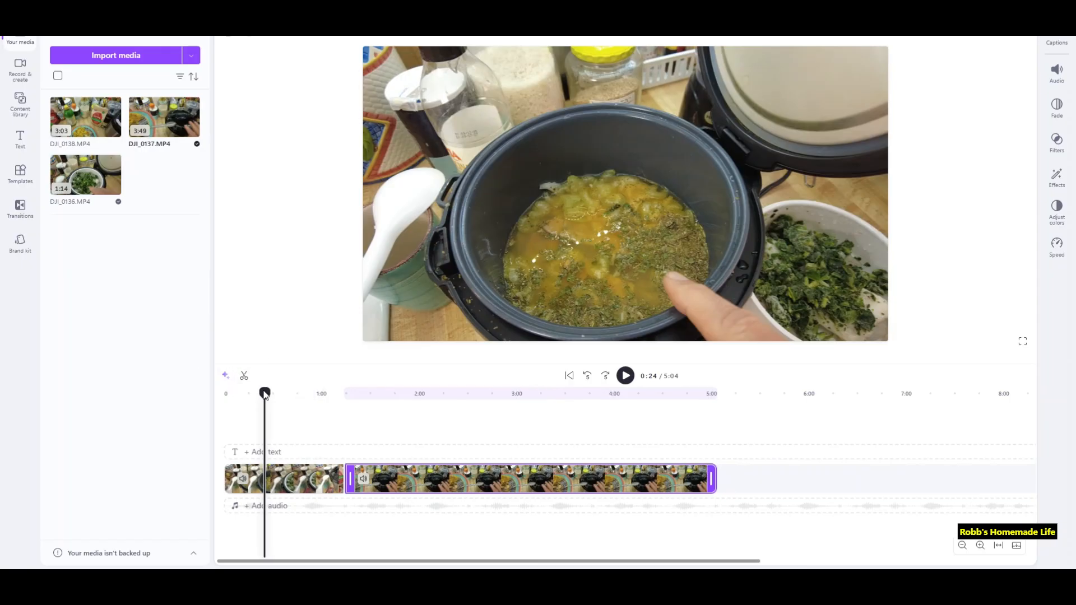
- Split the DJI_0137.MP4 clip on the timeline at 2:12
{"action": "left_click_drag", "start_coordinate": [264, 395], "coordinate": [439, 411]}
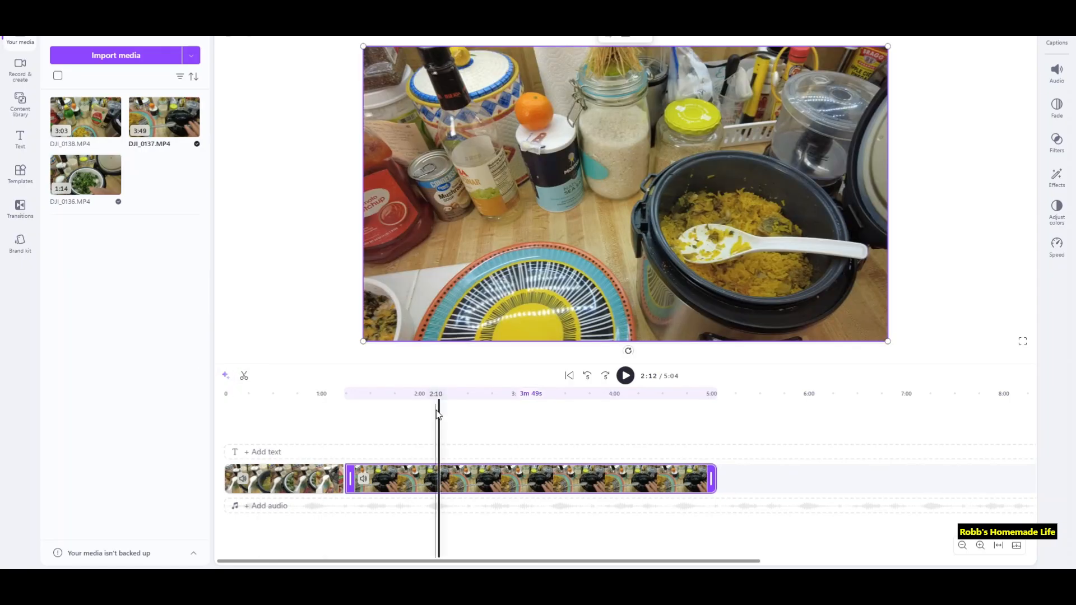
{"action": "left_click", "coordinate": [246, 378]}
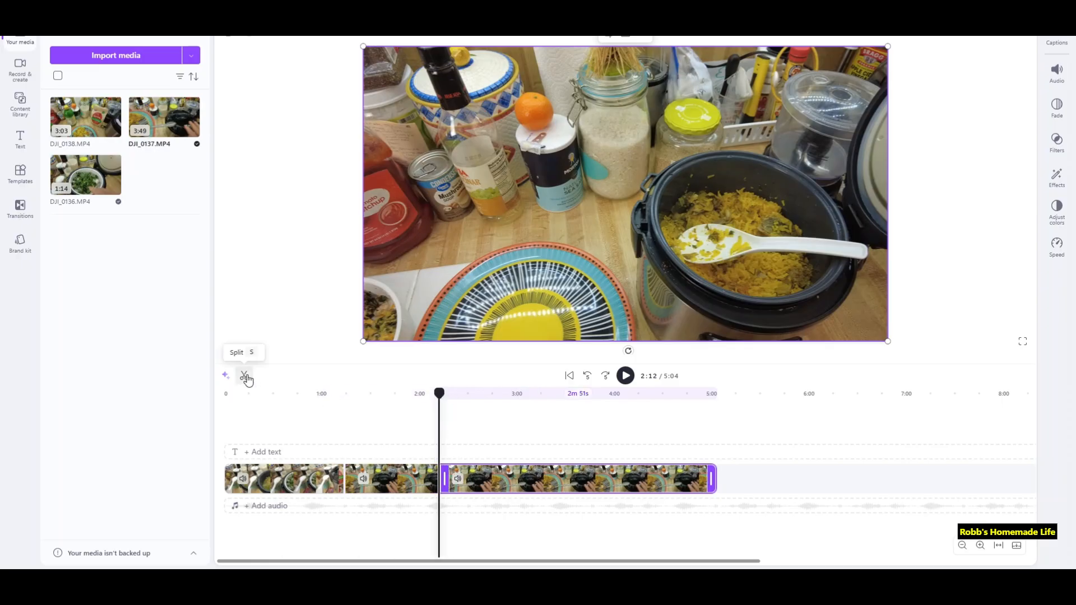
- Preview the footage after the split up to 2:17, and temporarily hide the timeline to enlarge the preview
{"action": "left_click", "coordinate": [626, 376]}
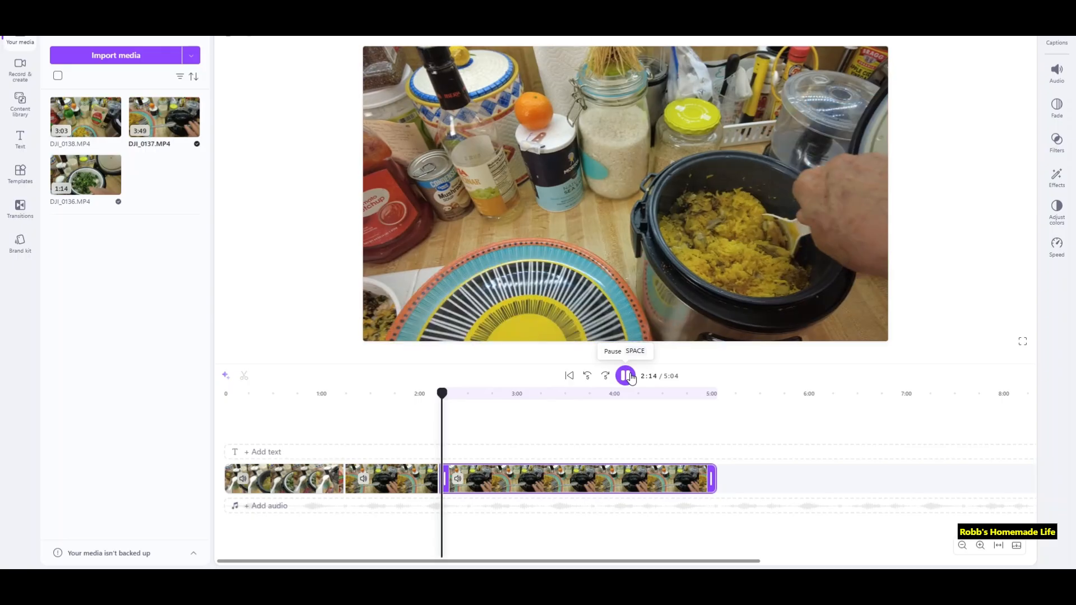
{"action": "left_click", "coordinate": [626, 377]}
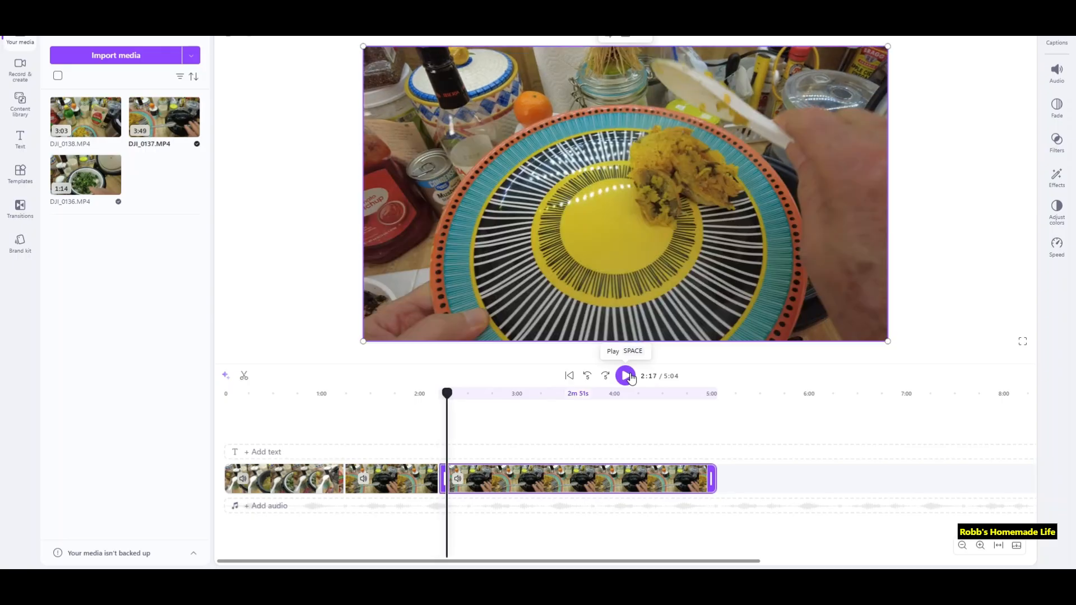
{"action": "left_click", "coordinate": [1017, 546]}
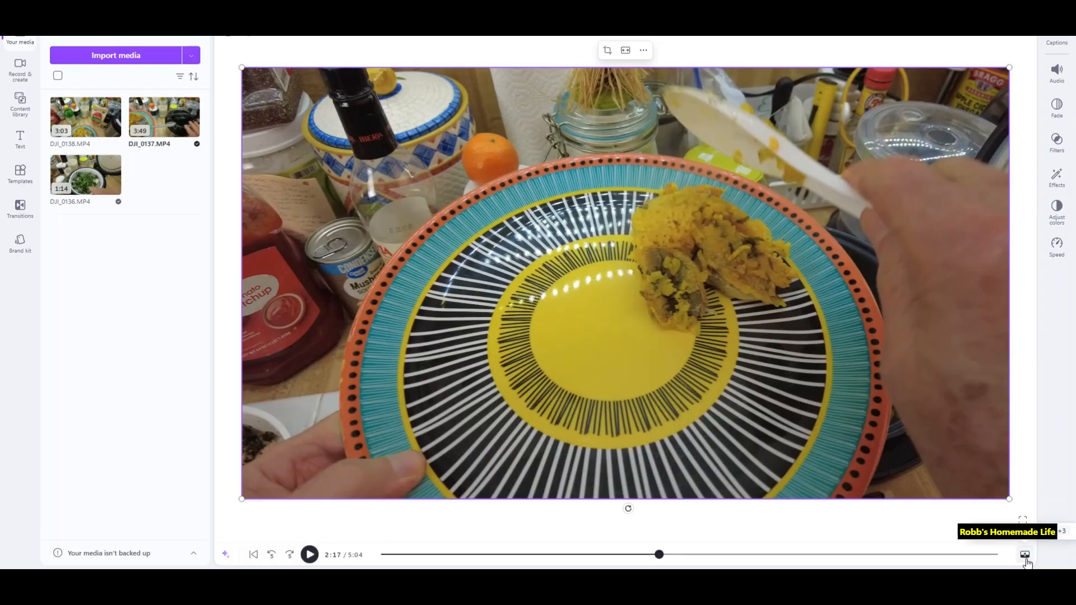
{"action": "left_click", "coordinate": [1025, 555]}
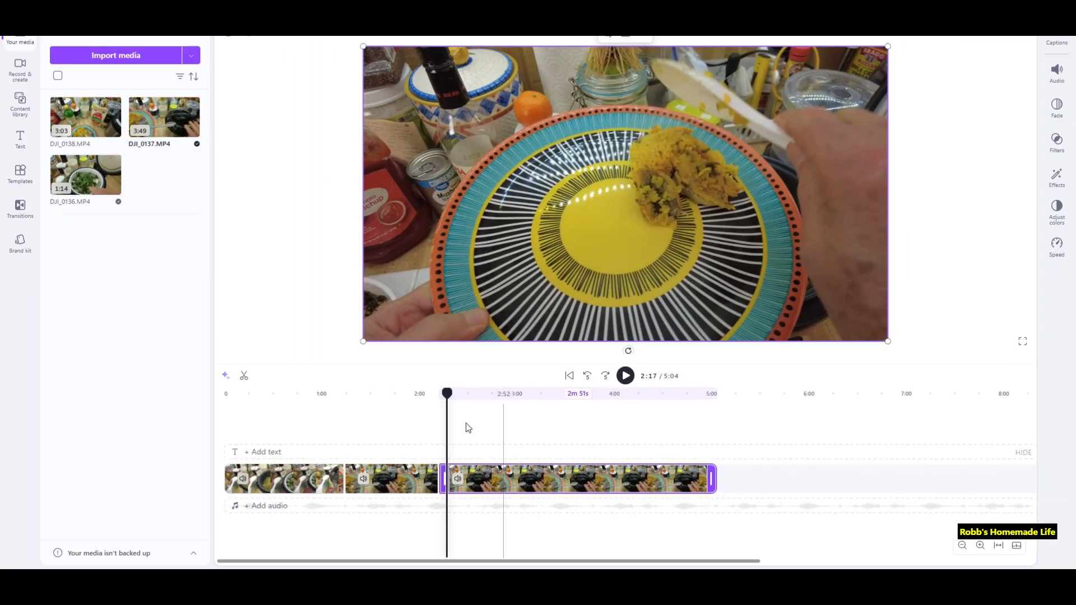
- Split the last DJI_0137.MP4 clip at 2:17 and delete the short piece between 2:12 and 2:17
{"action": "left_click", "coordinate": [980, 546]}
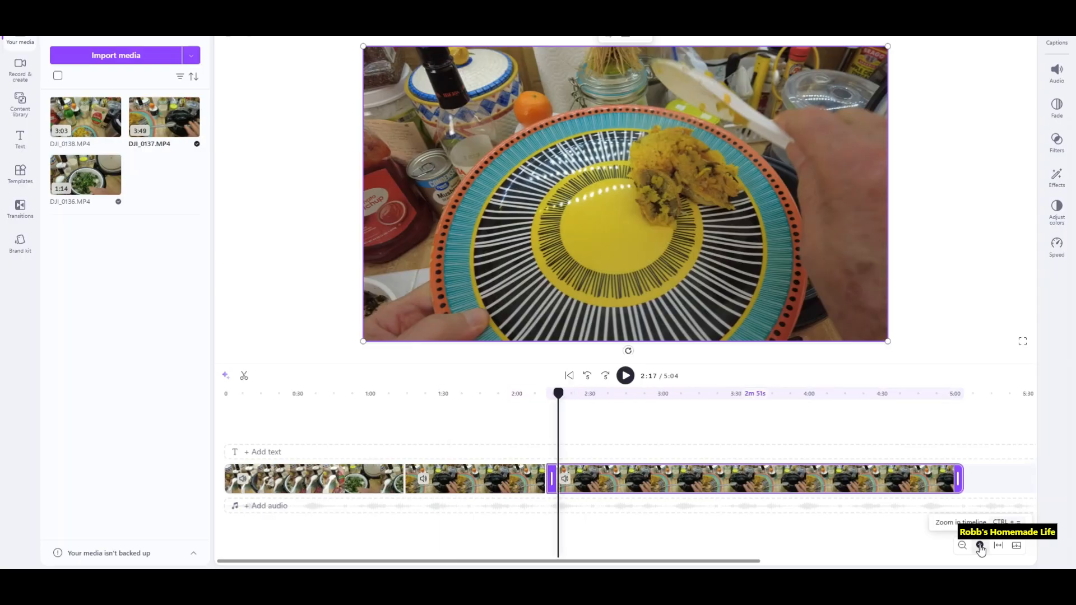
{"action": "left_click", "coordinate": [980, 546]}
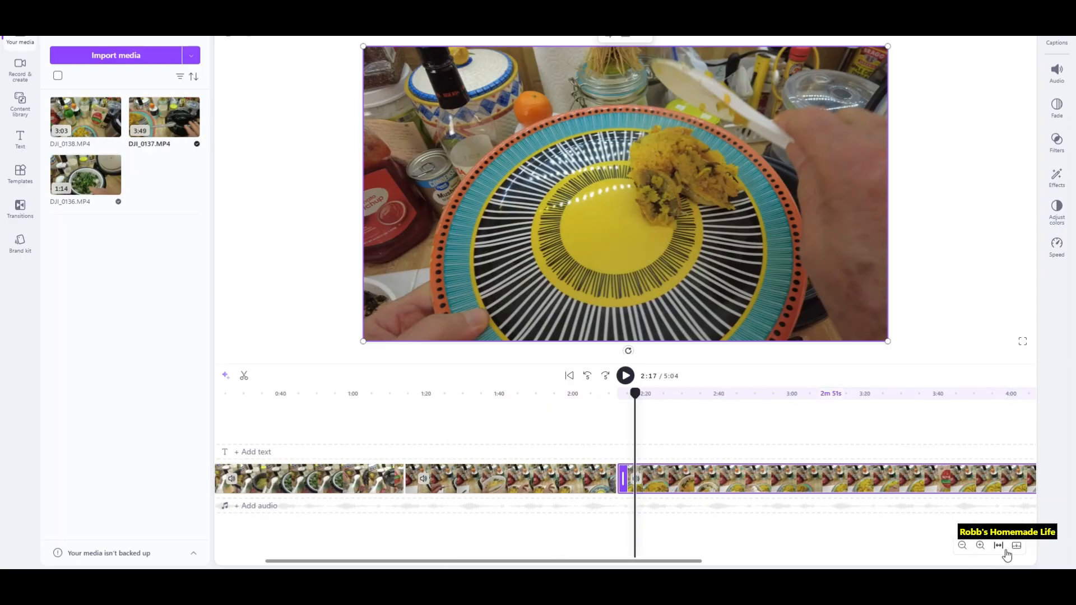
{"action": "left_click", "coordinate": [980, 546]}
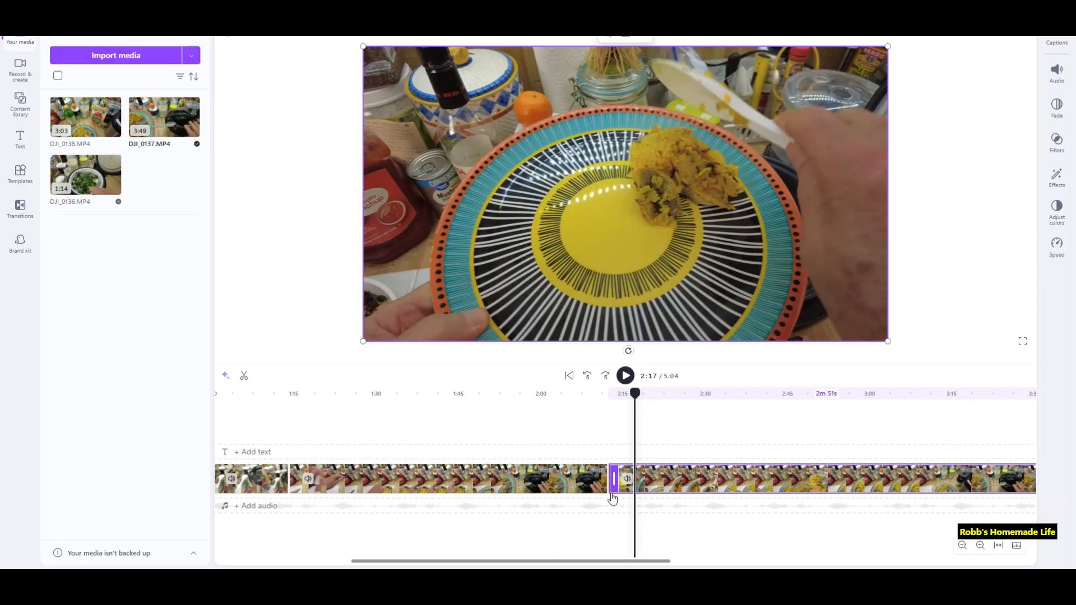
{"action": "left_click", "coordinate": [243, 376]}
{"action": "left_click", "coordinate": [621, 483]}
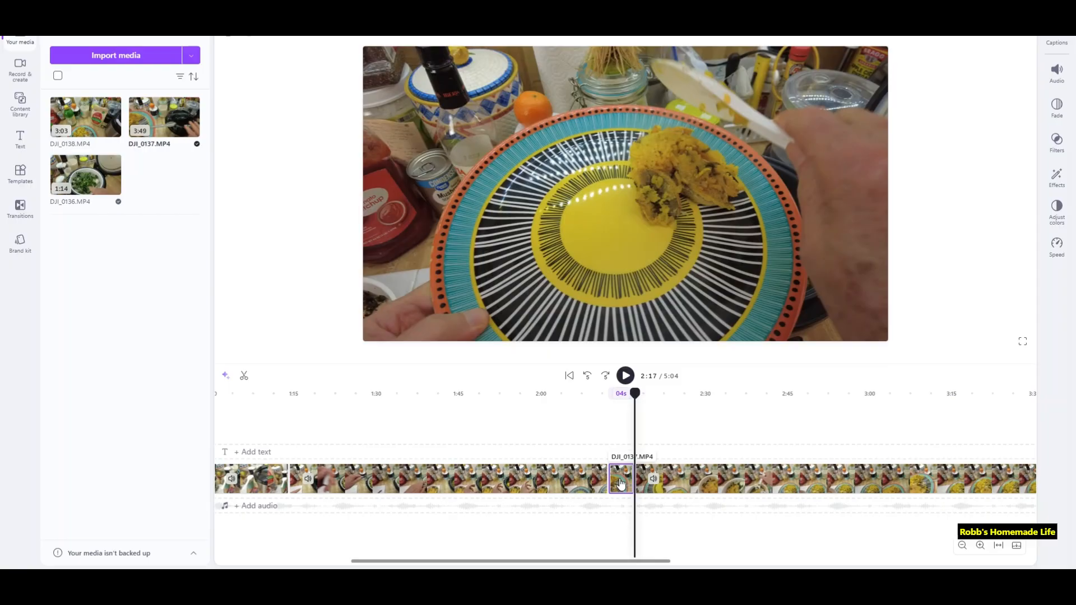
{"action": "key", "text": "Delete"}
- Close the gap by moving the remaining footage against the preceding clip, and set the playhead to 2:10
{"action": "left_click", "coordinate": [700, 480]}
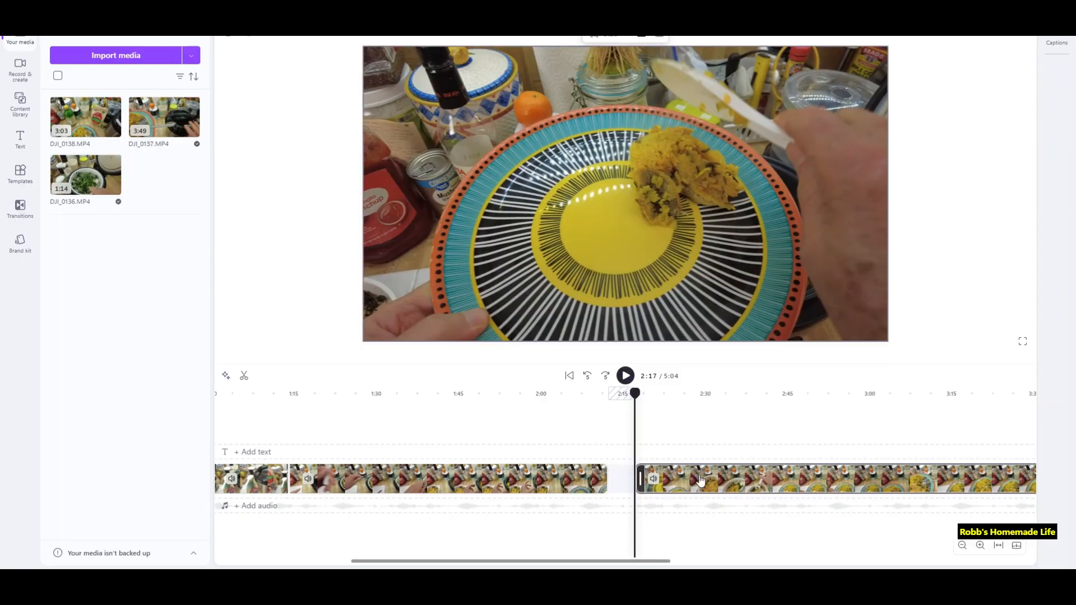
{"action": "left_click_drag", "start_coordinate": [700, 480], "coordinate": [677, 484]}
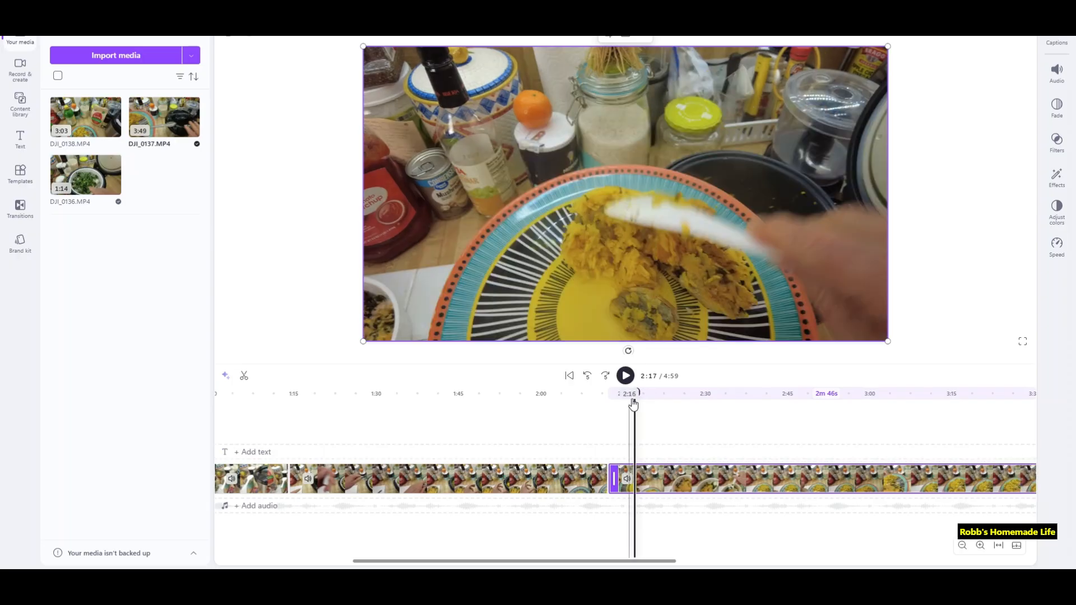
{"action": "left_click_drag", "start_coordinate": [635, 394], "coordinate": [596, 407]}
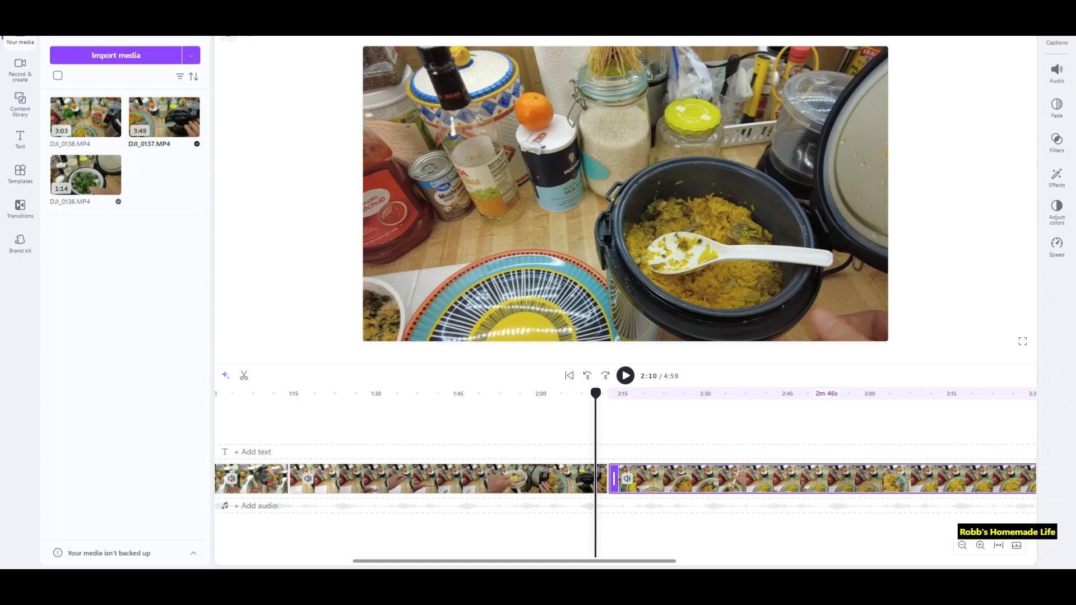
- Undo closing the gap, deleting the short piece and splitting at 2:17
{"action": "key", "text": "ctrl+z"}
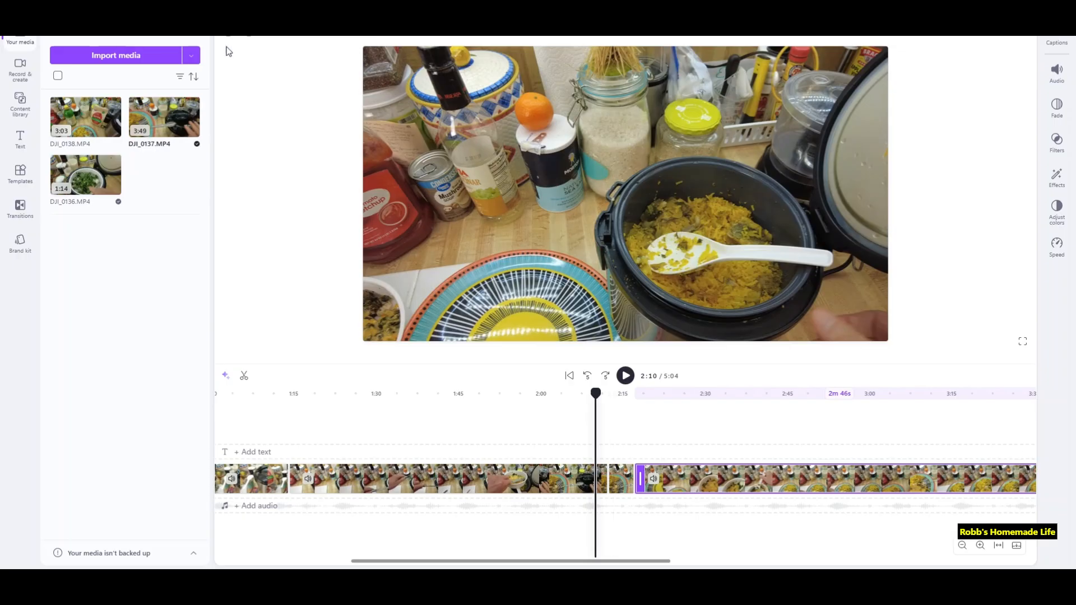
{"action": "key", "text": "ctrl+z"}
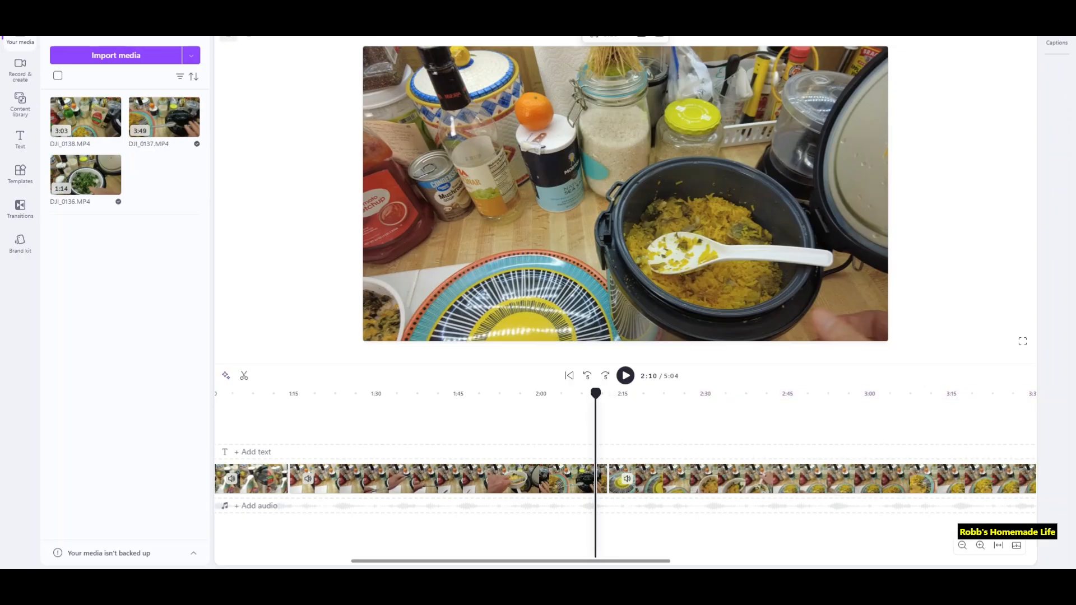
{"action": "left_click", "coordinate": [457, 328]}
- Trim the end of the last DJI_0137.MP4 clip so that the video ends at 4:56
{"action": "left_click_drag", "start_coordinate": [613, 565], "coordinate": [896, 565]}
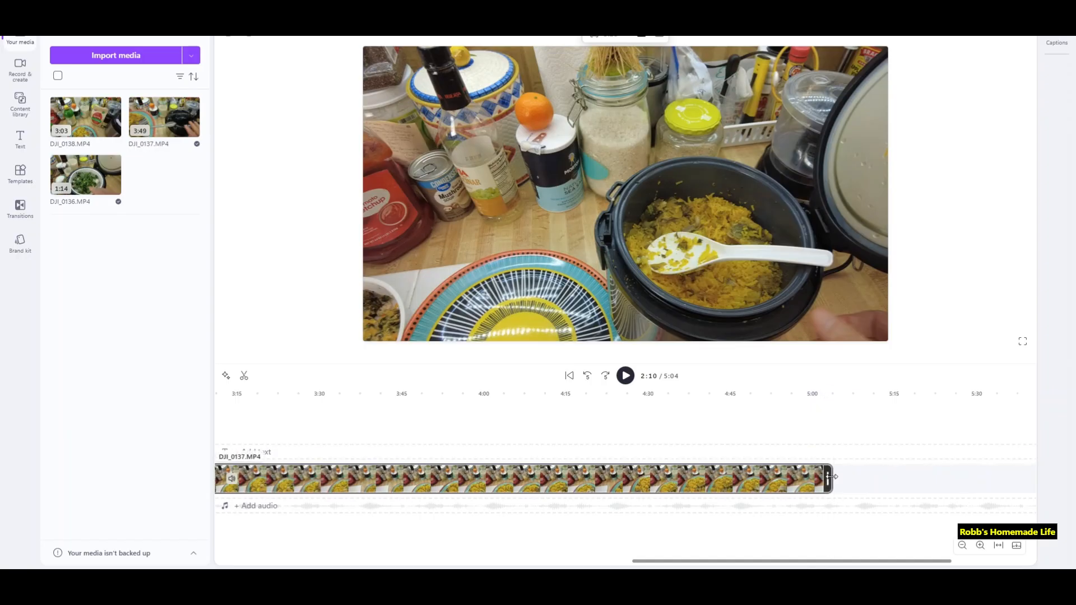
{"action": "left_click_drag", "start_coordinate": [832, 476], "coordinate": [790, 477]}
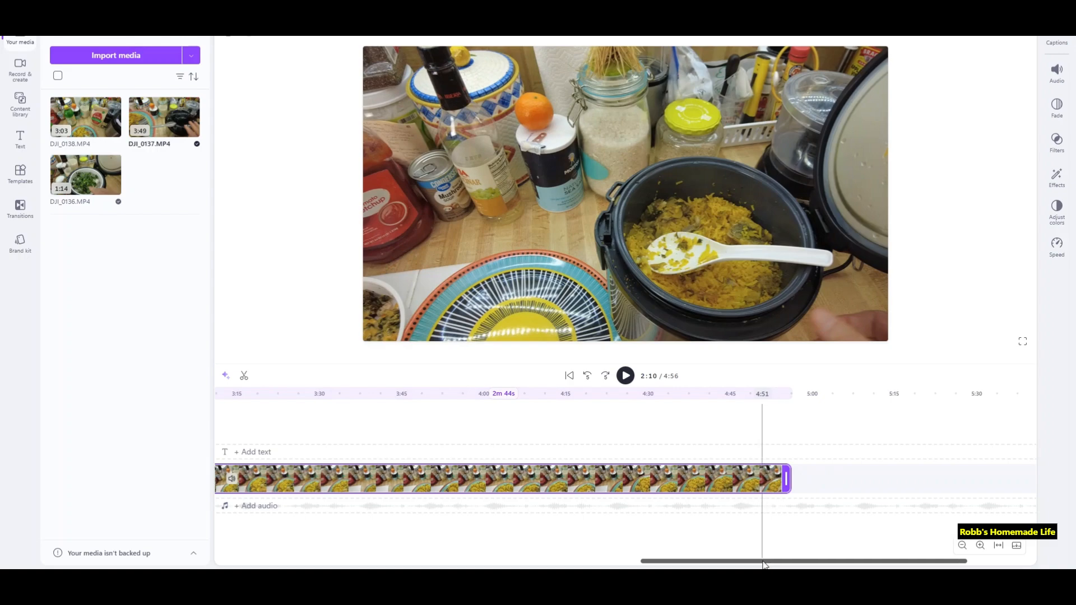
{"action": "left_click_drag", "start_coordinate": [765, 565], "coordinate": [466, 557]}
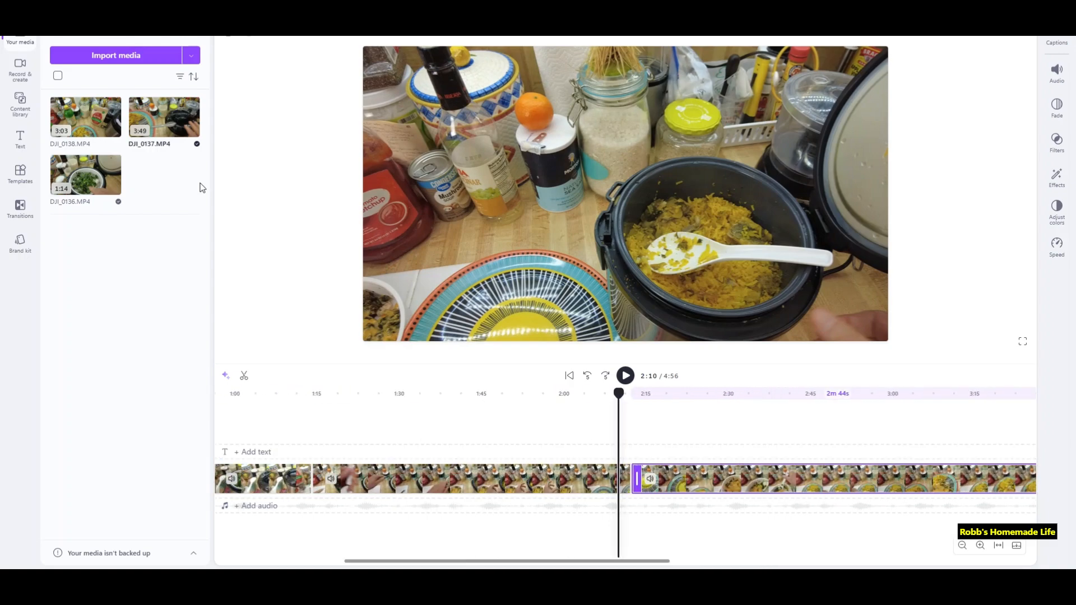
- Add DJI_0138.MP4 on a track above at about 2:03, shrunk to about two-fifths of the frame's width in its upper-left area
{"action": "mouse_move", "coordinate": [83, 169]}
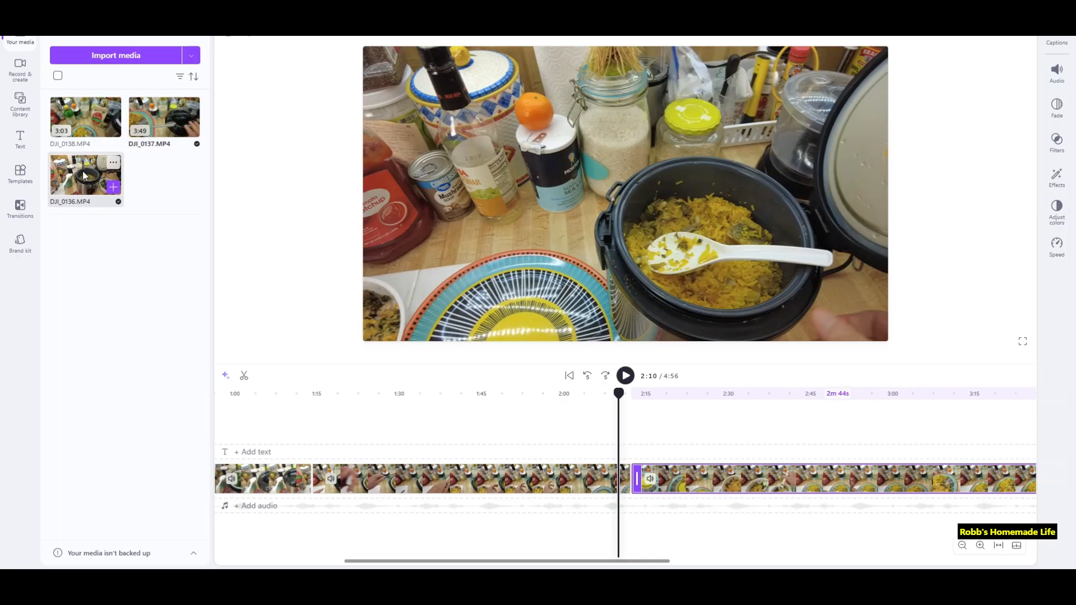
{"action": "left_click_drag", "start_coordinate": [77, 125], "coordinate": [607, 429]}
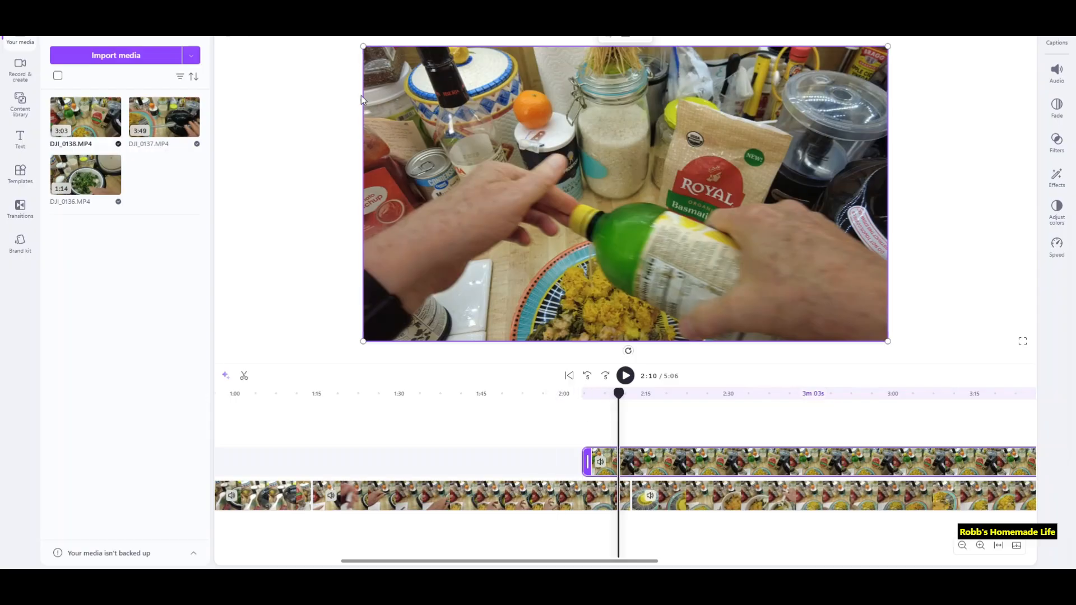
{"action": "left_click_drag", "start_coordinate": [363, 48], "coordinate": [665, 215]}
{"action": "left_click_drag", "start_coordinate": [725, 264], "coordinate": [445, 102]}
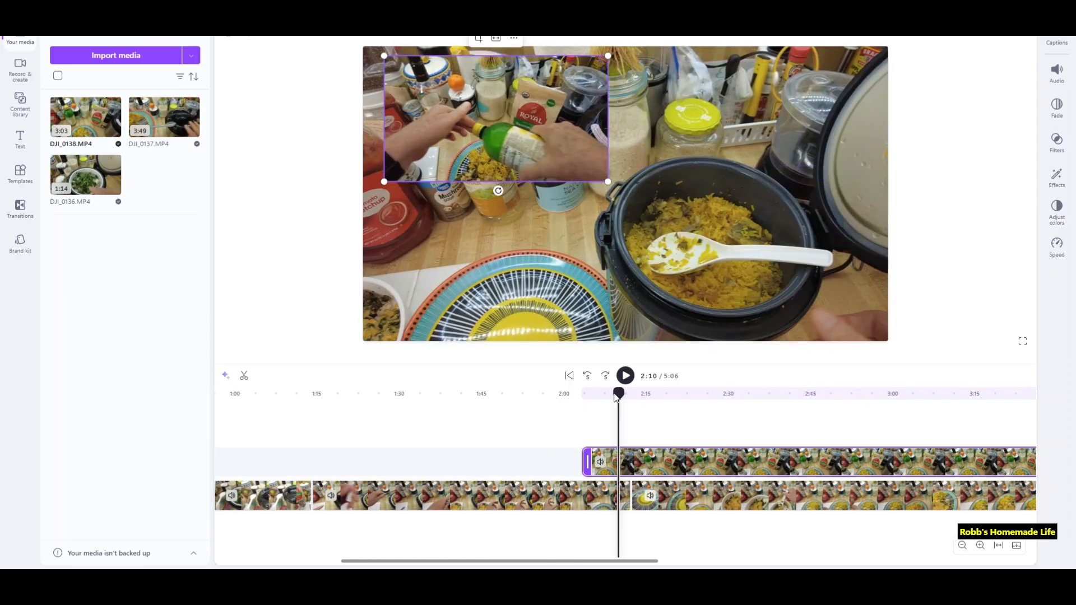
- Preview the picture-in-picture overlay from 2:01 to 2:09 and select the DJI_0138.MP4 clip
{"action": "left_click_drag", "start_coordinate": [618, 395], "coordinate": [572, 398]}
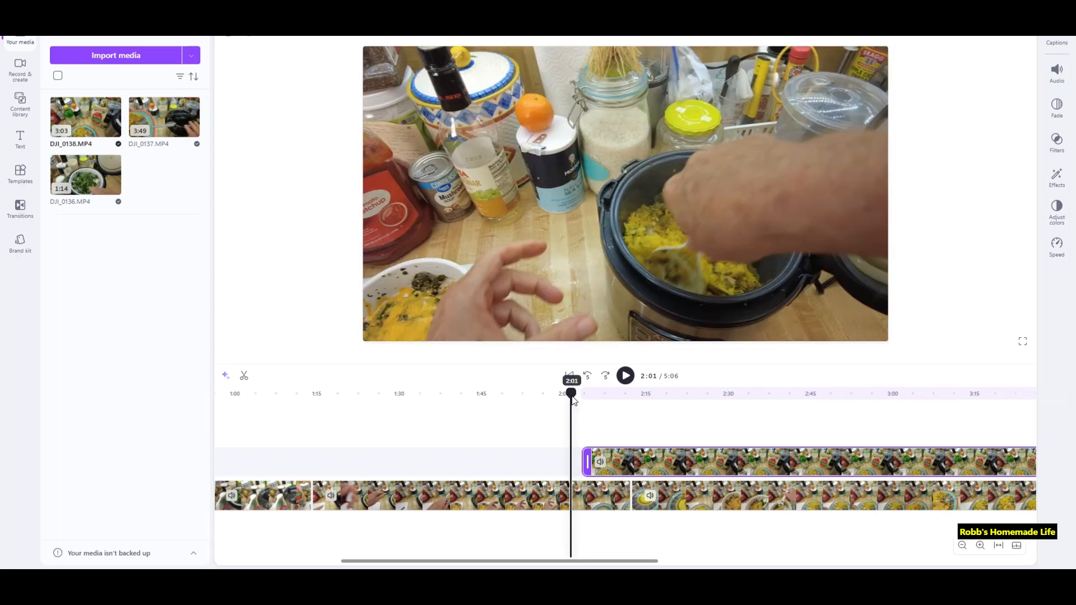
{"action": "left_click", "coordinate": [626, 375]}
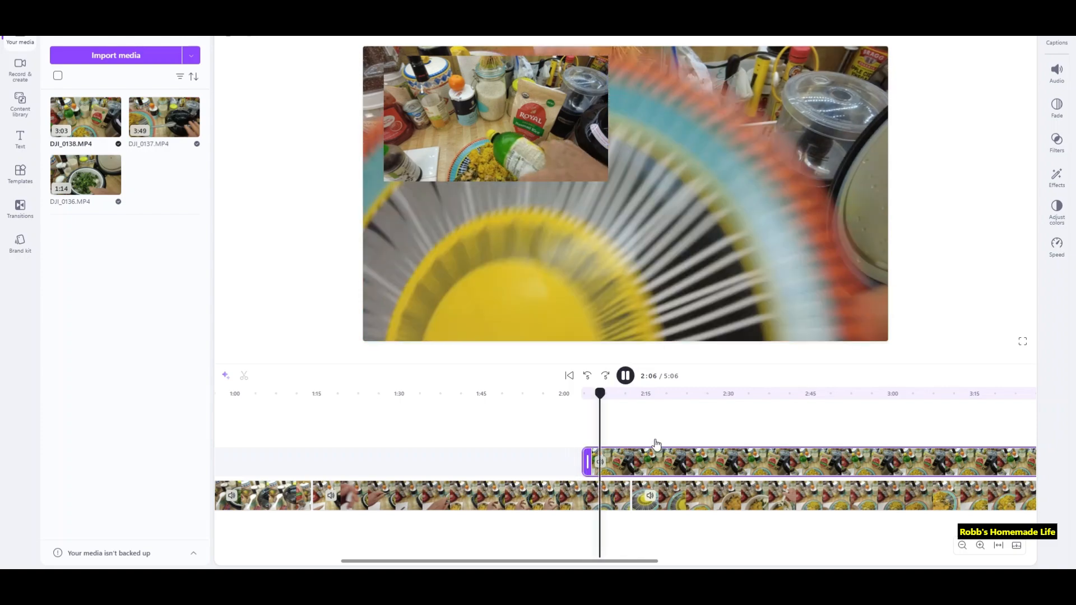
{"action": "left_click", "coordinate": [663, 457]}
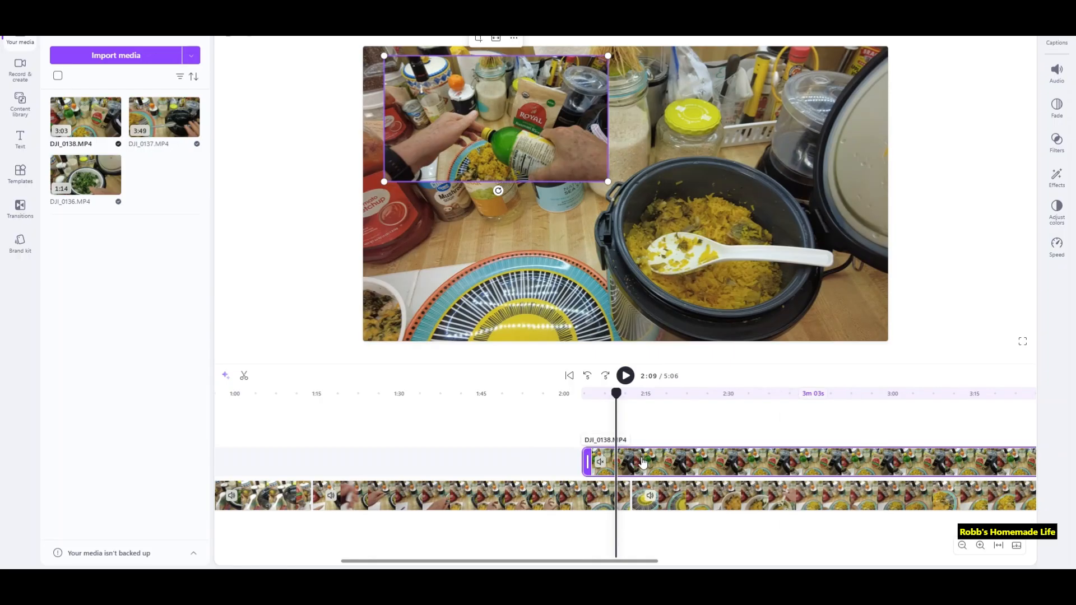
- Try inserting DJI_0138.MP4 on the main track between the two DJI_0137.MP4 pieces, and undo the insertion
{"action": "mouse_move", "coordinate": [626, 465]}
{"action": "left_mouse_down"}
{"action": "mouse_move", "coordinate": [639, 466]}
{"action": "mouse_move", "coordinate": [638, 483]}
{"action": "left_mouse_up"}
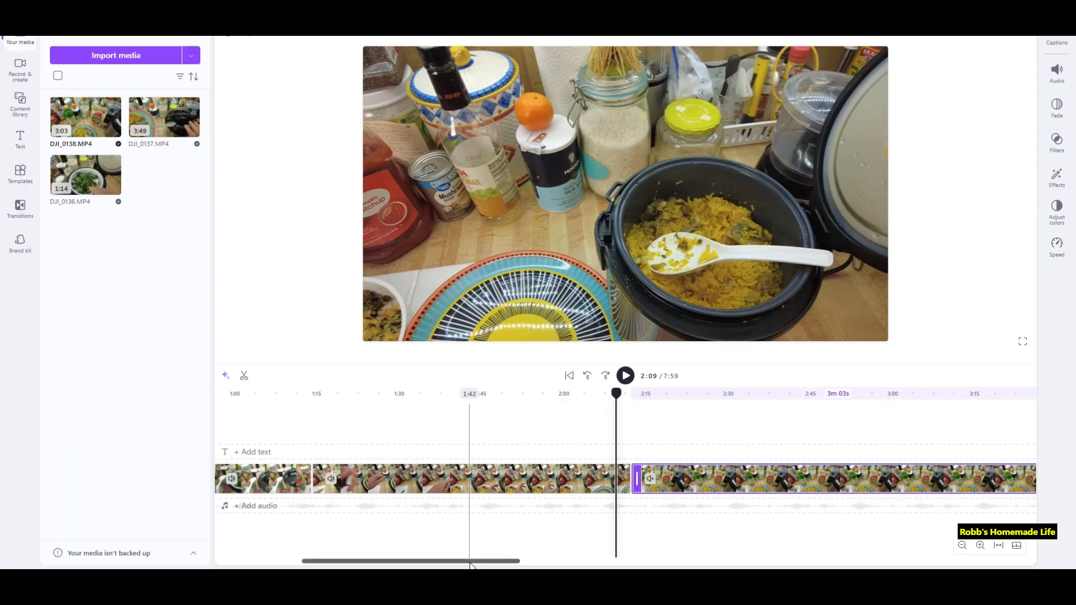
{"action": "left_click_drag", "start_coordinate": [482, 562], "coordinate": [730, 552]}
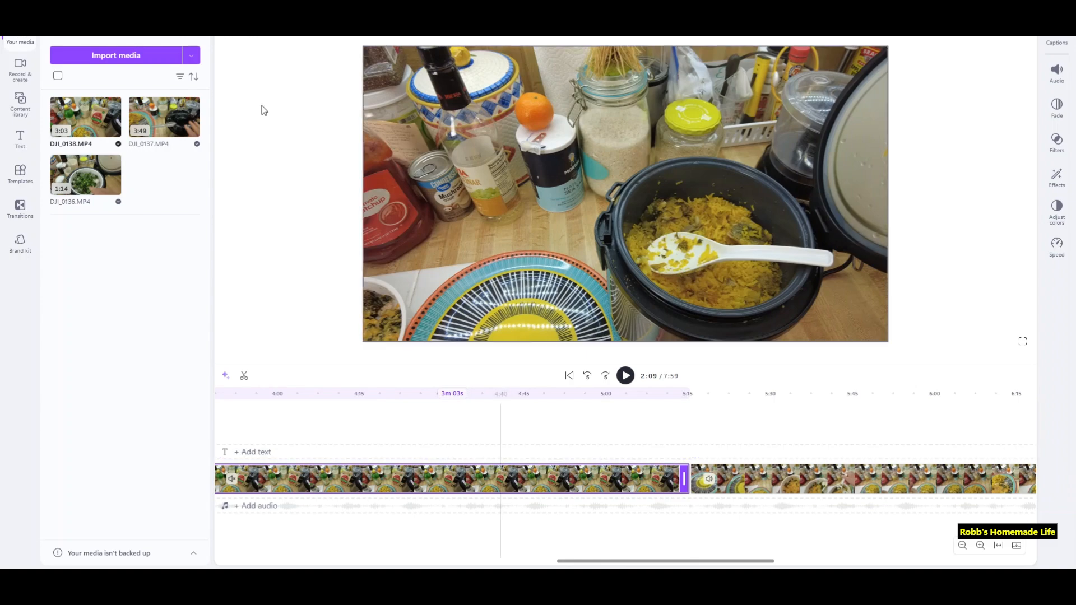
{"action": "left_click", "coordinate": [228, 37]}
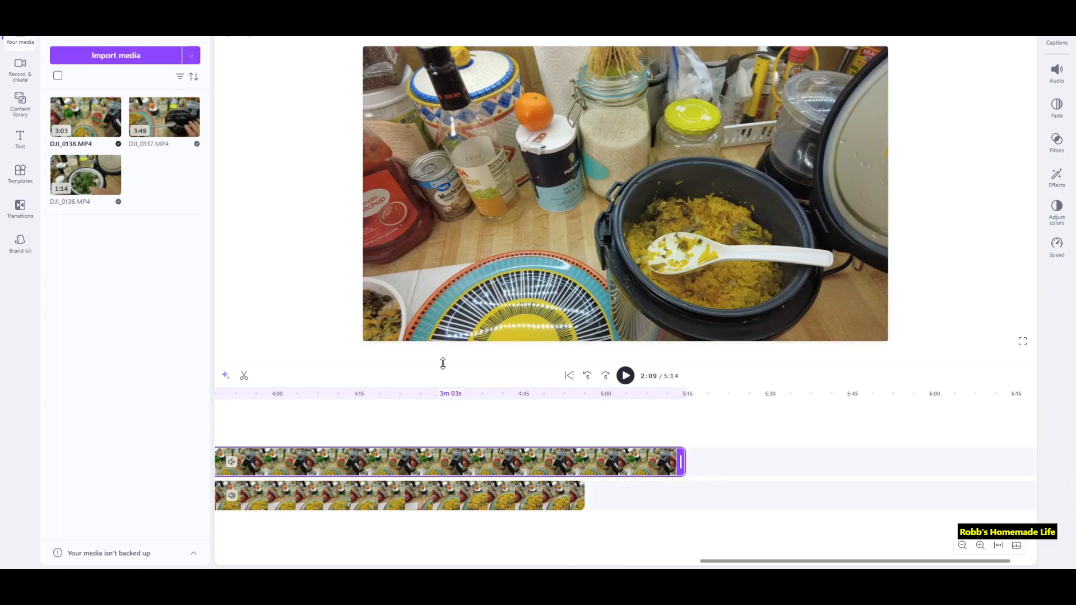
- Delete the DJI_0138.MP4 overlay clip from the timeline
{"action": "left_click_drag", "start_coordinate": [710, 565], "coordinate": [408, 557]}
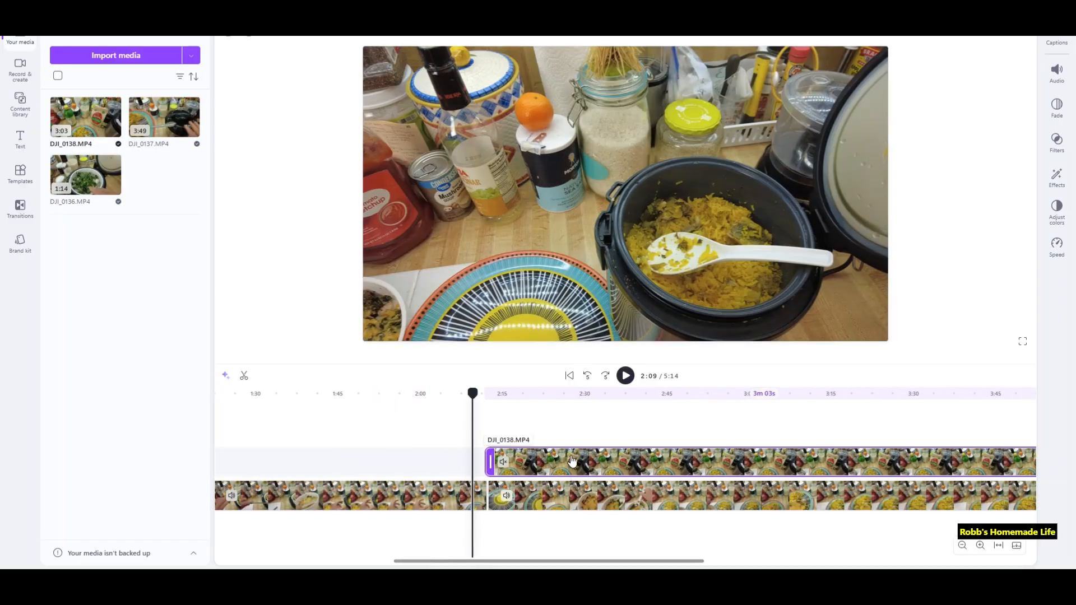
{"action": "key", "text": "Delete"}
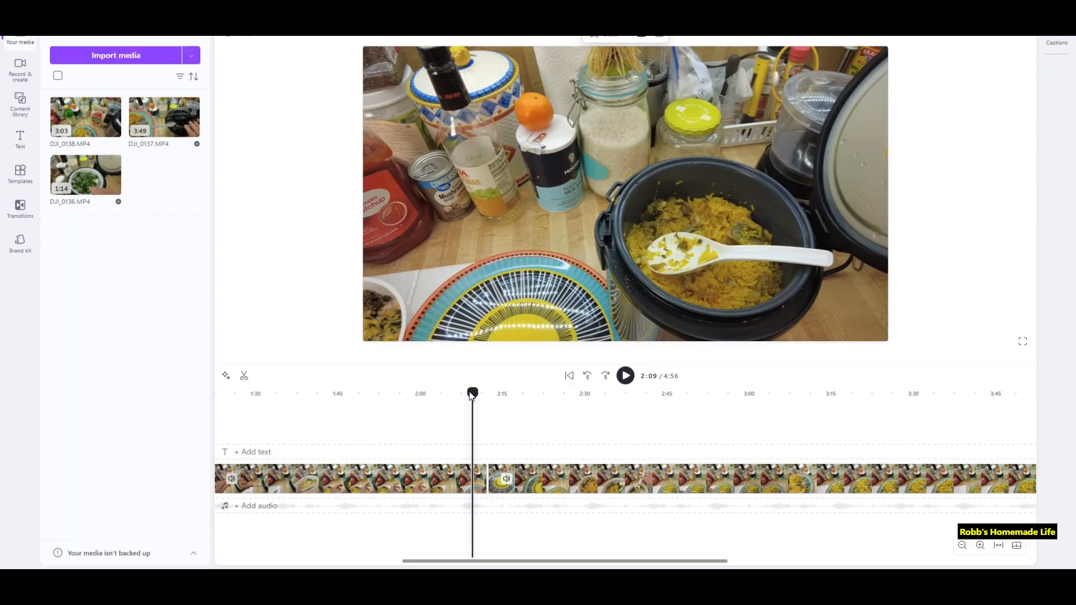
- Set the volume of the first DJI_0137.MP4 piece on the timeline to 99%
{"action": "left_click_drag", "start_coordinate": [473, 395], "coordinate": [294, 395]}
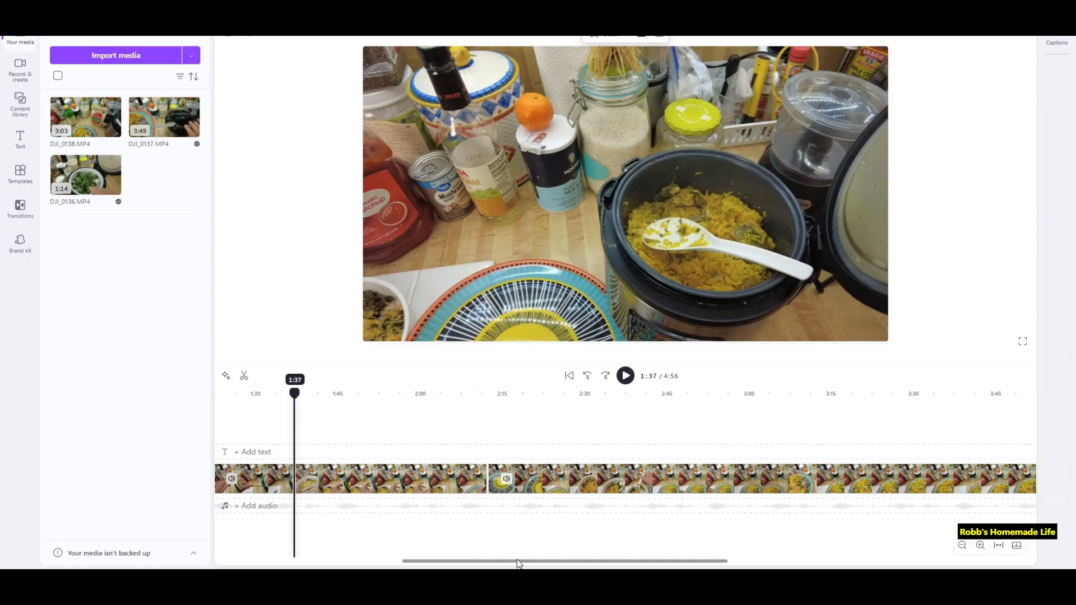
{"action": "left_click_drag", "start_coordinate": [519, 562], "coordinate": [359, 560]}
{"action": "left_click", "coordinate": [694, 476]}
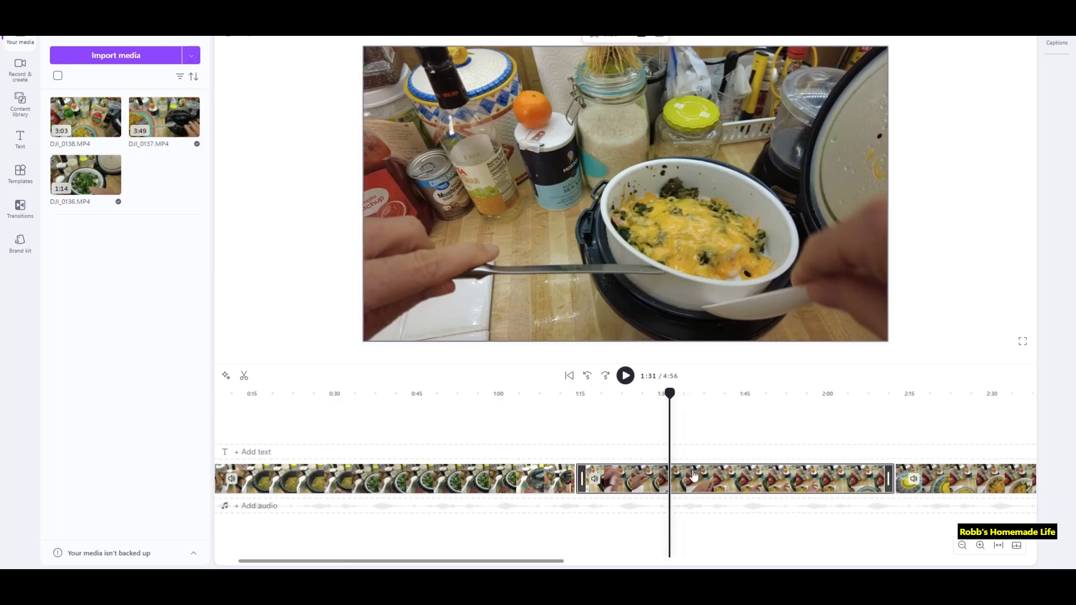
{"action": "left_click", "coordinate": [693, 477]}
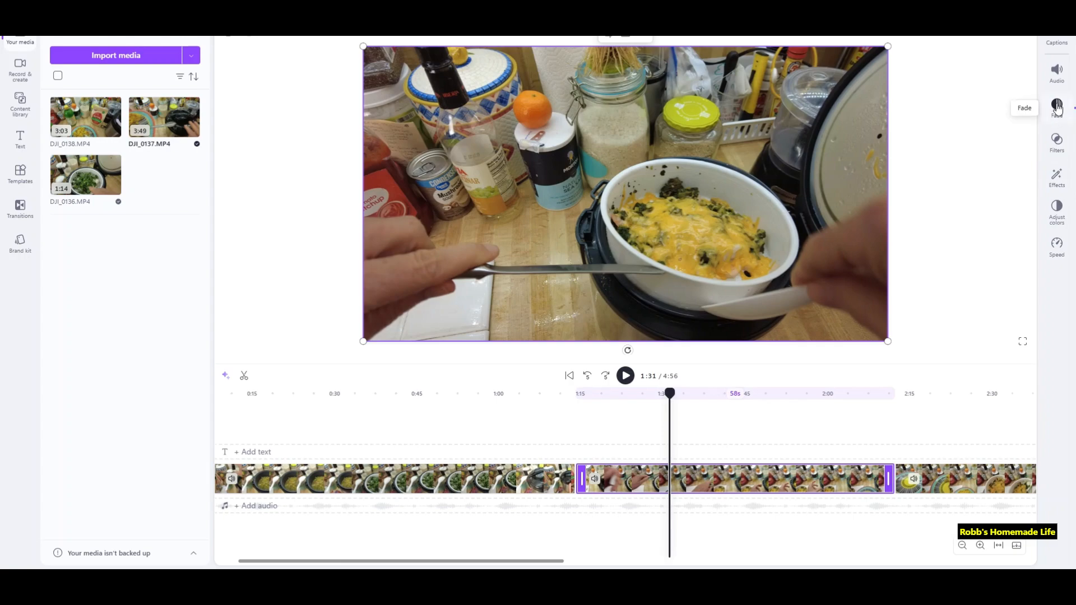
{"action": "left_click", "coordinate": [1057, 71]}
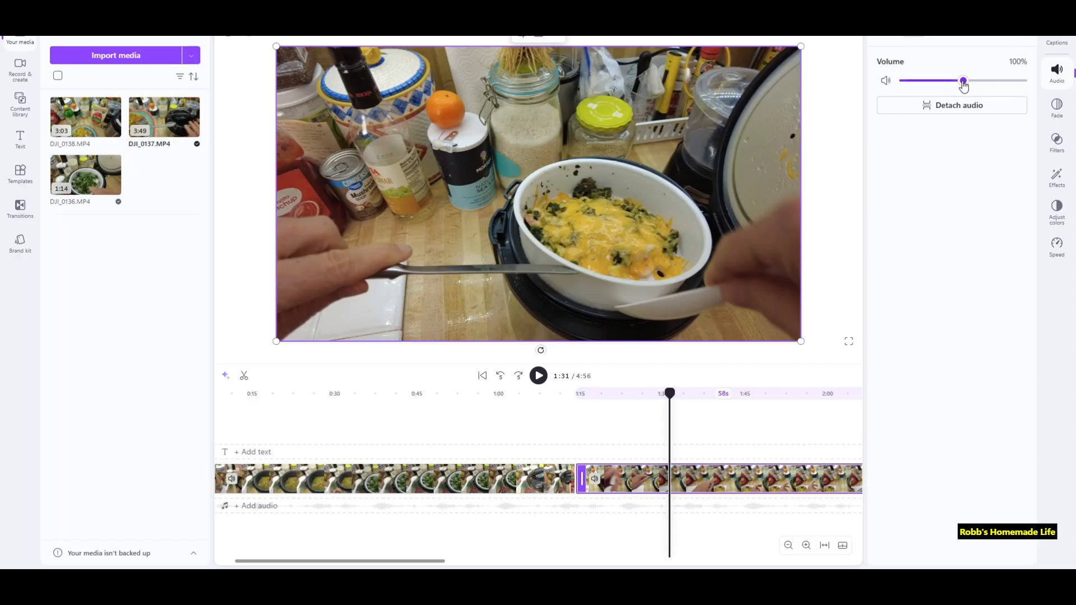
{"action": "mouse_move", "coordinate": [964, 82]}
{"action": "left_mouse_down"}
{"action": "mouse_move", "coordinate": [947, 83]}
{"action": "mouse_move", "coordinate": [963, 83]}
{"action": "left_mouse_up"}
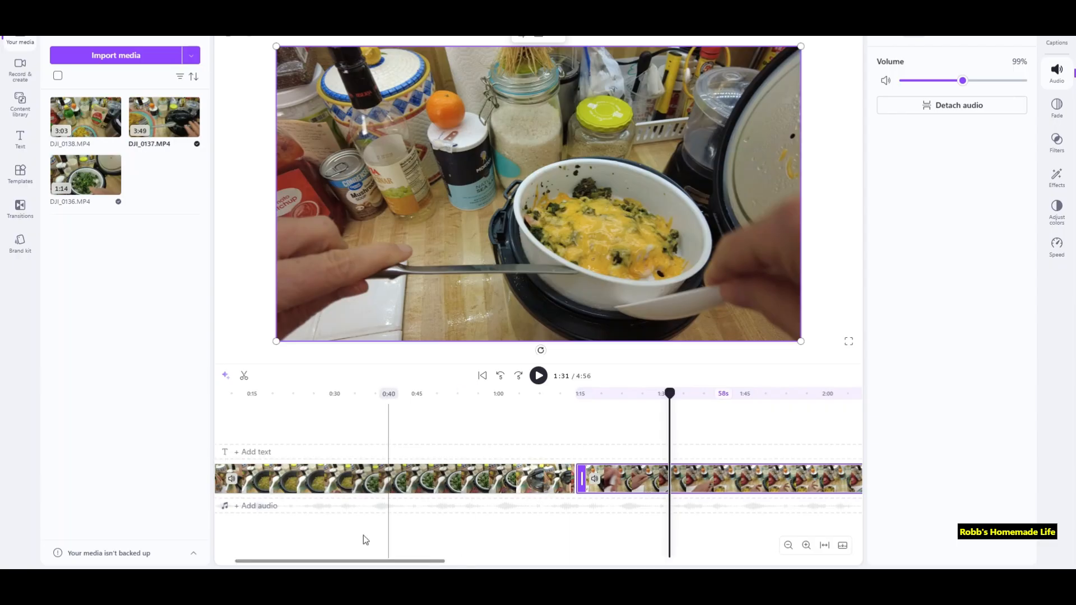
- Select all the clips on the timeline together to examine their combined volume setting
{"action": "left_click", "coordinate": [335, 482]}
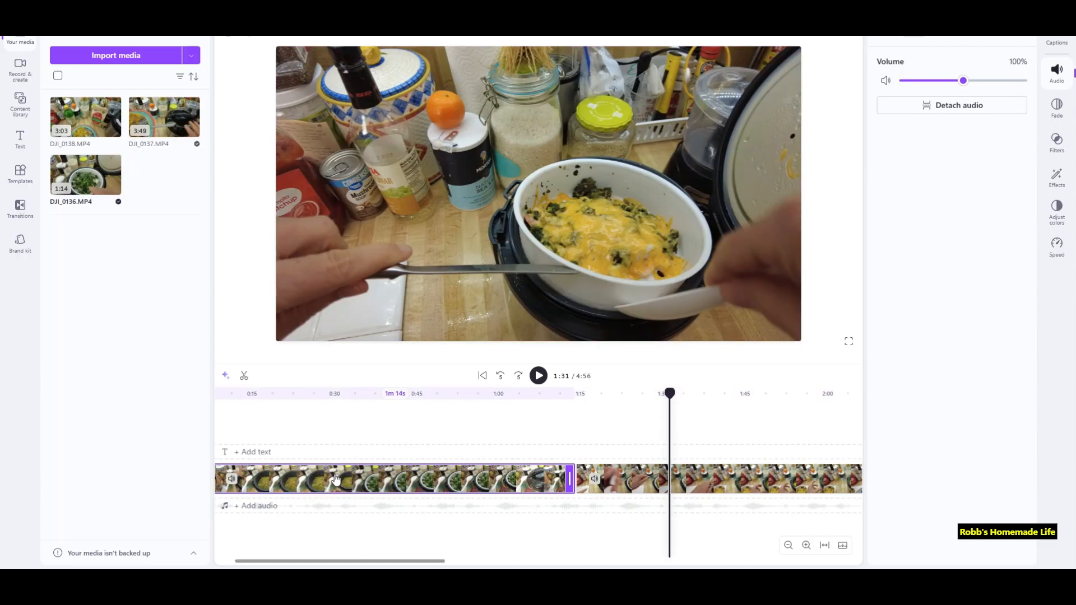
{"action": "left_click", "coordinate": [683, 474], "text": "shift"}
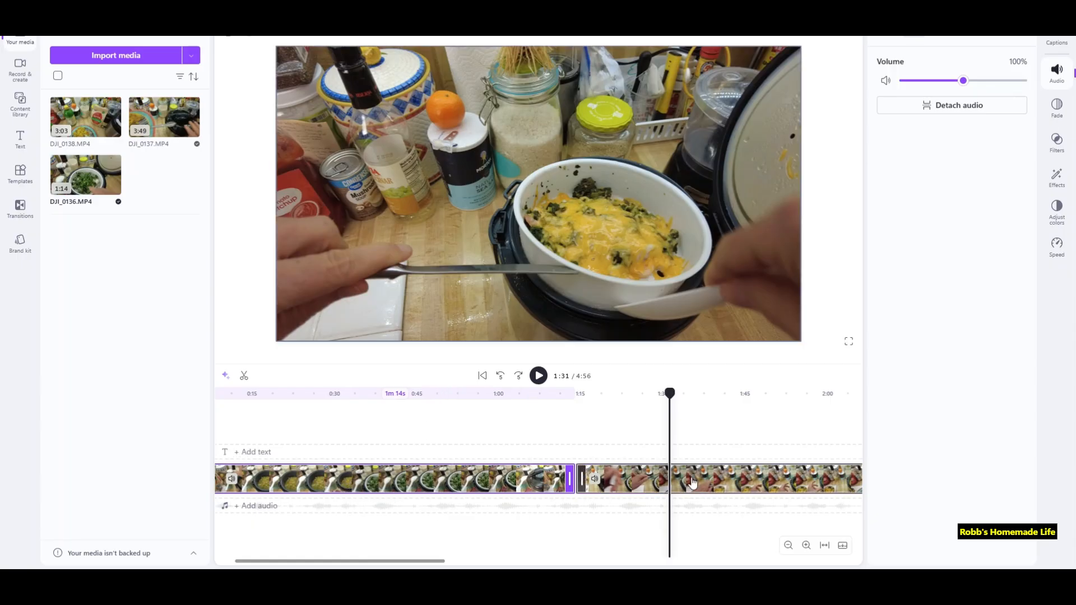
{"action": "left_click_drag", "start_coordinate": [431, 565], "coordinate": [348, 556]}
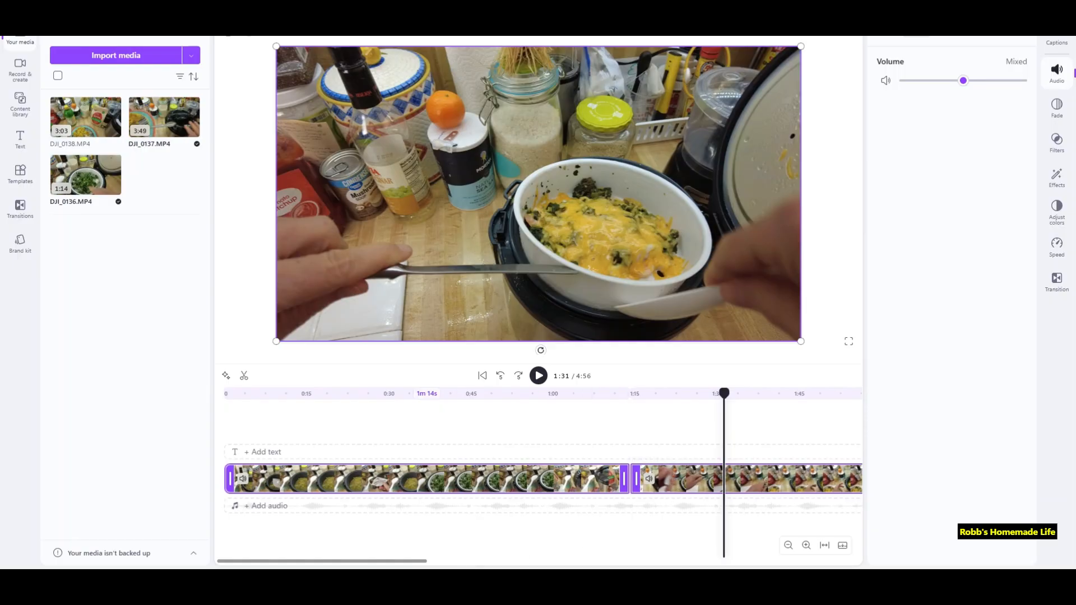
{"action": "left_click_drag", "start_coordinate": [417, 562], "coordinate": [784, 543]}
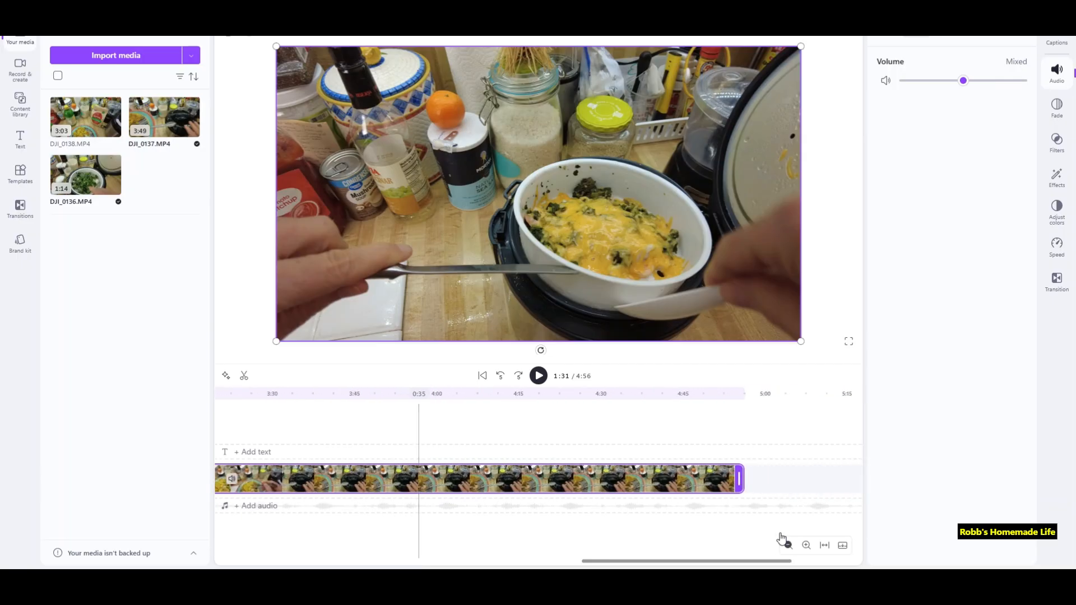
- Set a 2-second fade-out on the last DJI_0137.MP4 piece and play back the end of the video
{"action": "left_click", "coordinate": [708, 437]}
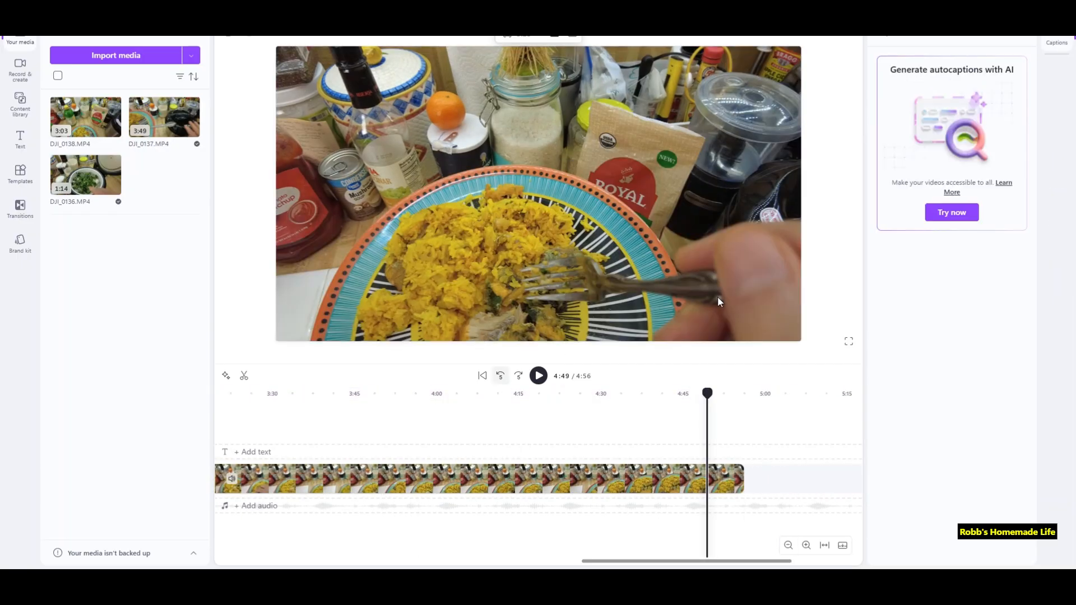
{"action": "left_click", "coordinate": [629, 480]}
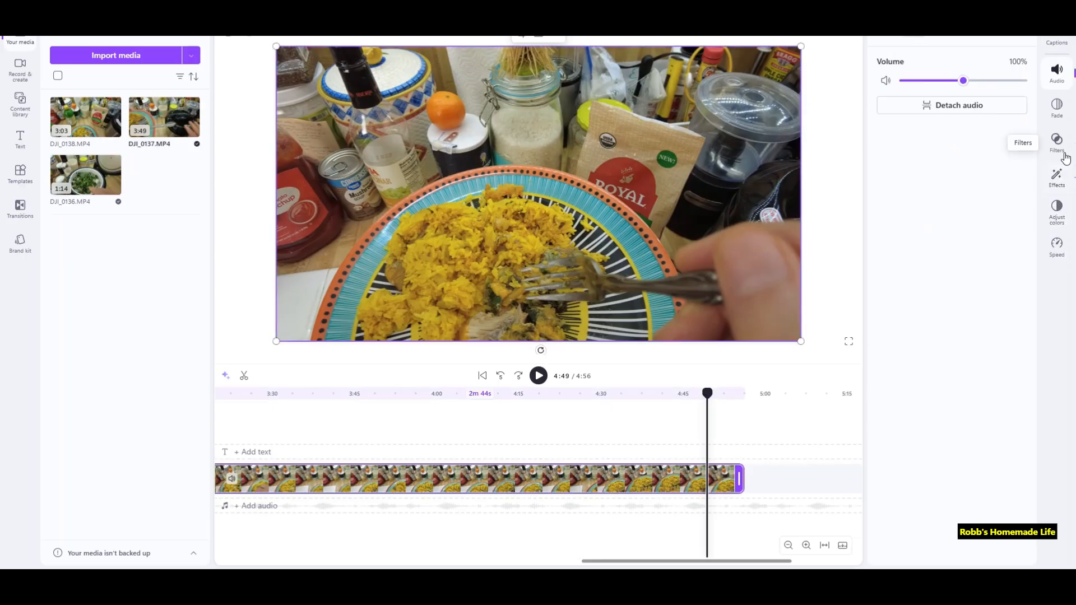
{"action": "left_click", "coordinate": [1059, 105]}
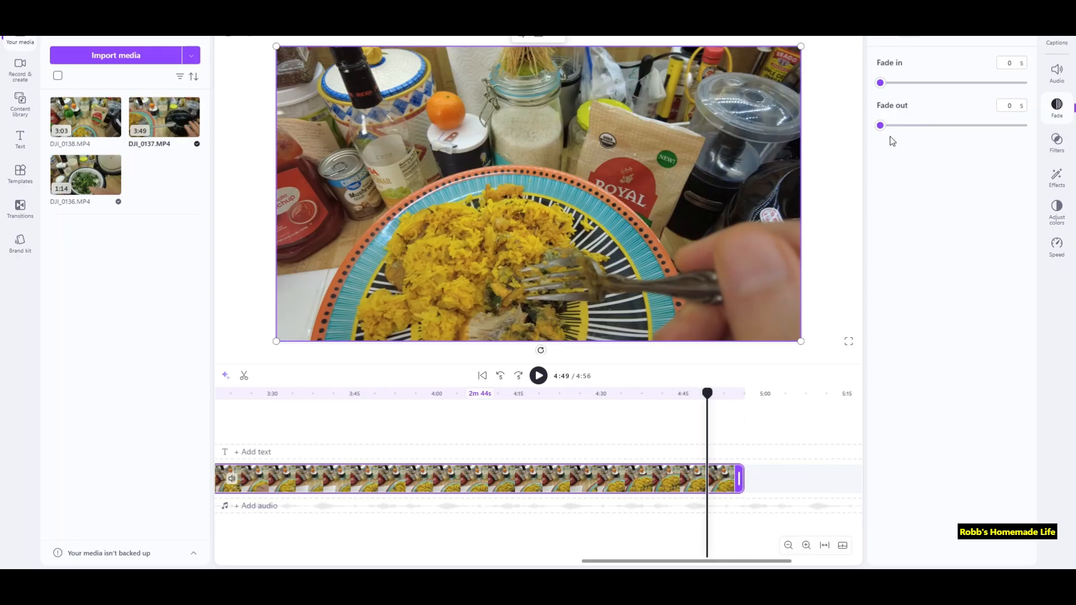
{"action": "left_click_drag", "start_coordinate": [881, 125], "coordinate": [1026, 133]}
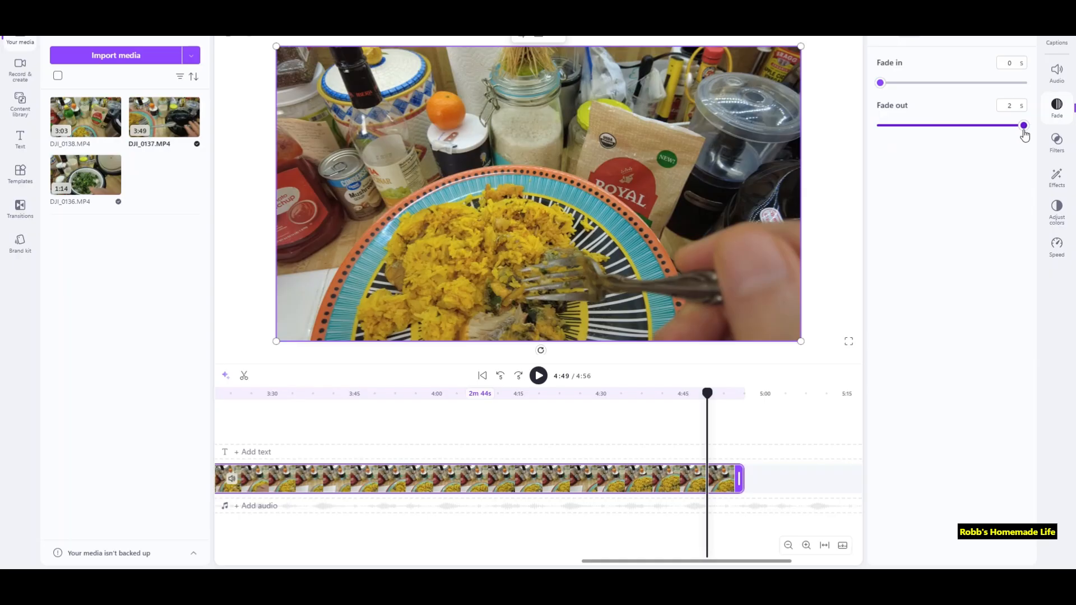
{"action": "left_click", "coordinate": [538, 376]}
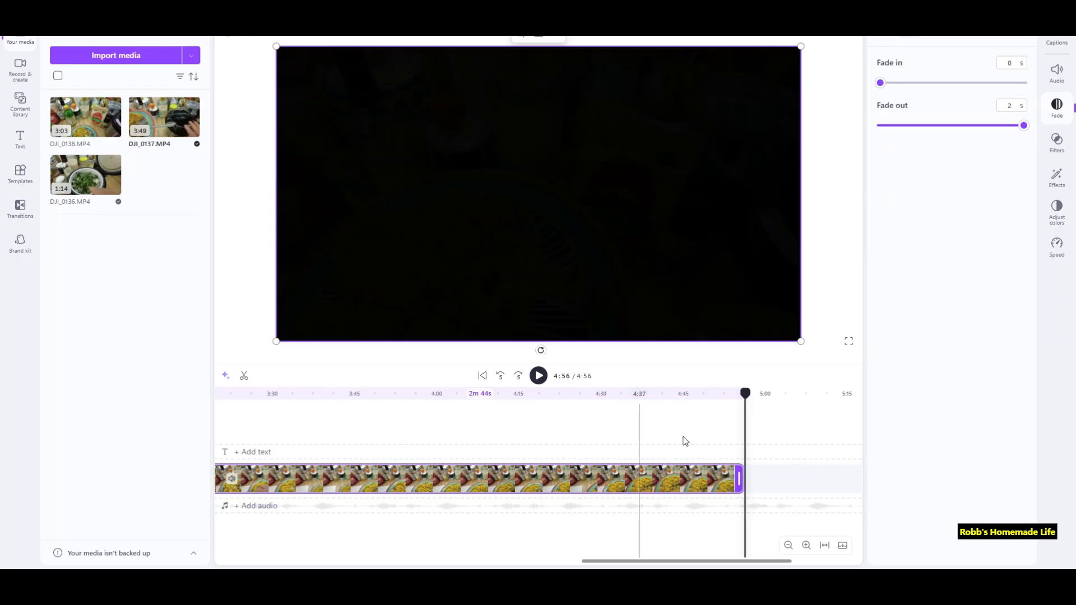
- Add a Creator-style title to the text track at the start of the video
{"action": "left_click_drag", "start_coordinate": [716, 562], "coordinate": [318, 543]}
{"action": "left_click", "coordinate": [234, 415]}
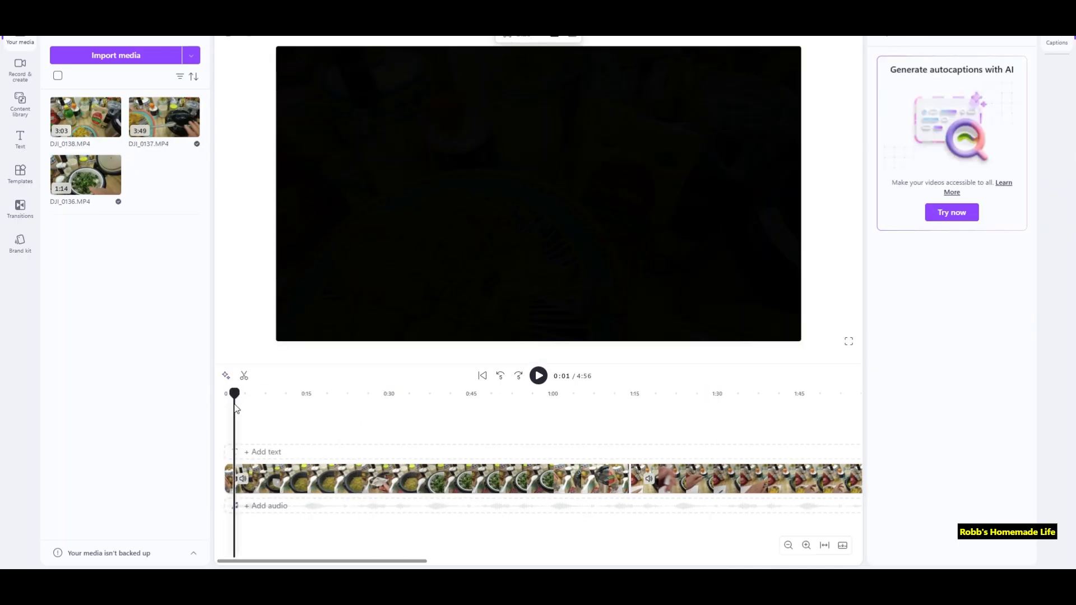
{"action": "left_click", "coordinate": [21, 141]}
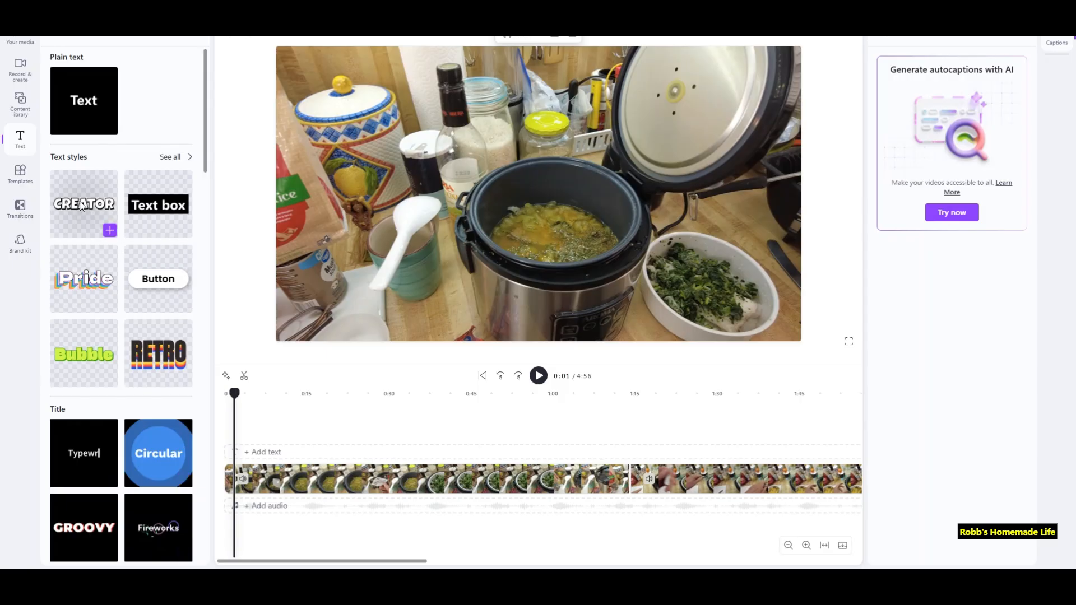
{"action": "left_click_drag", "start_coordinate": [81, 205], "coordinate": [247, 463]}
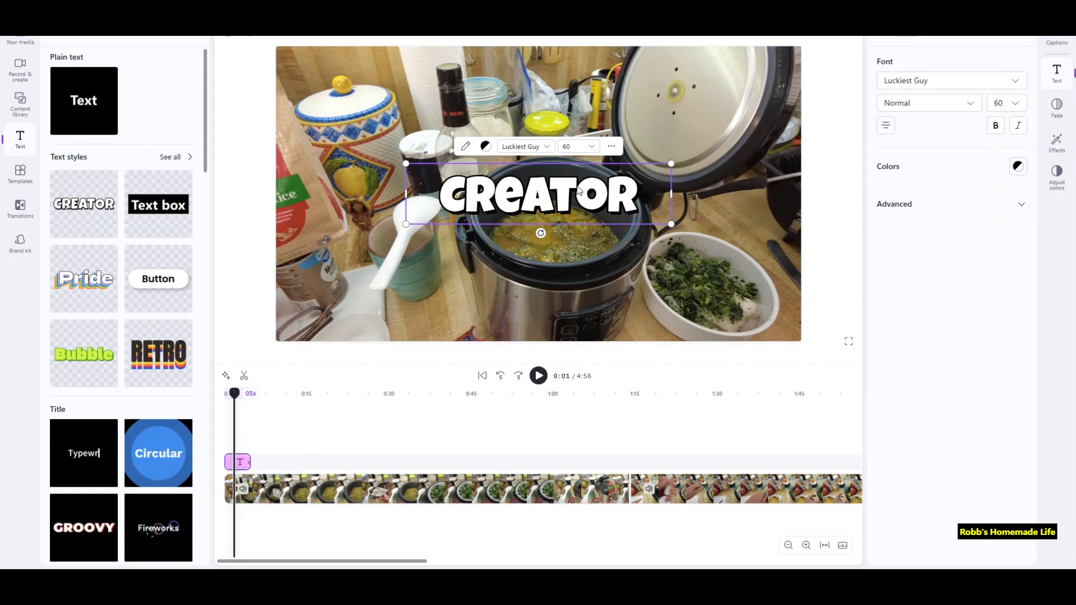
- Replace the title's placeholder text with "Greator"
{"action": "left_click", "coordinate": [467, 148]}
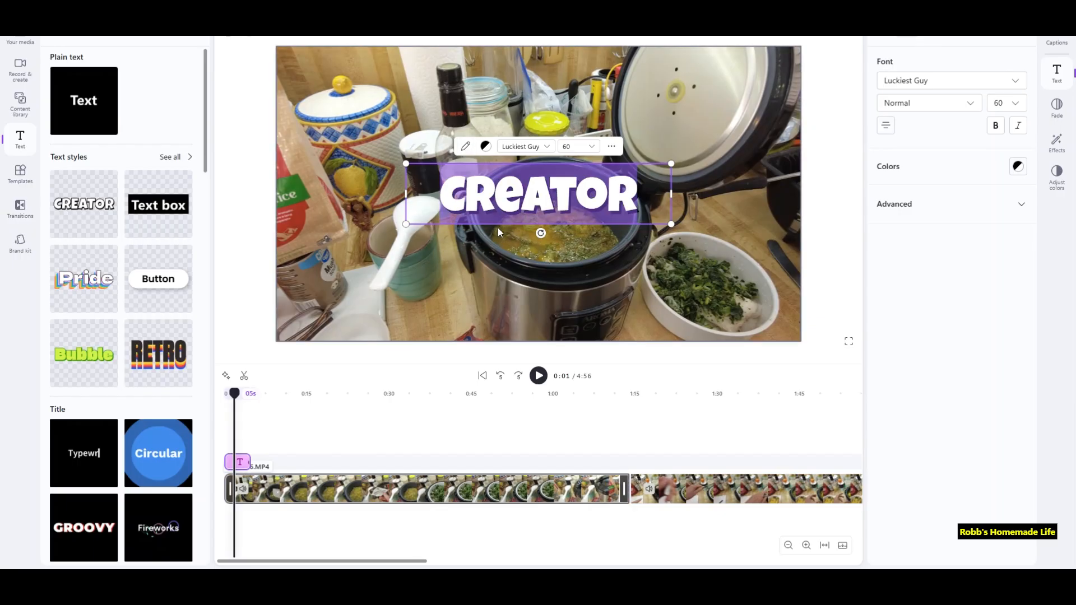
{"action": "key", "text": "BackSpace"}
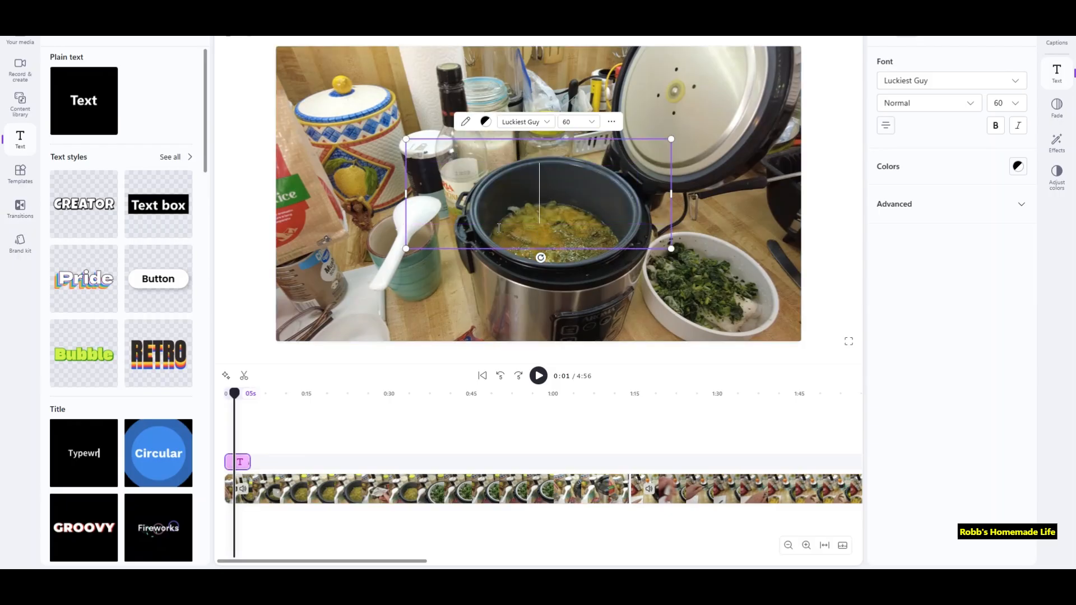
{"action": "type", "text": "Gre"}
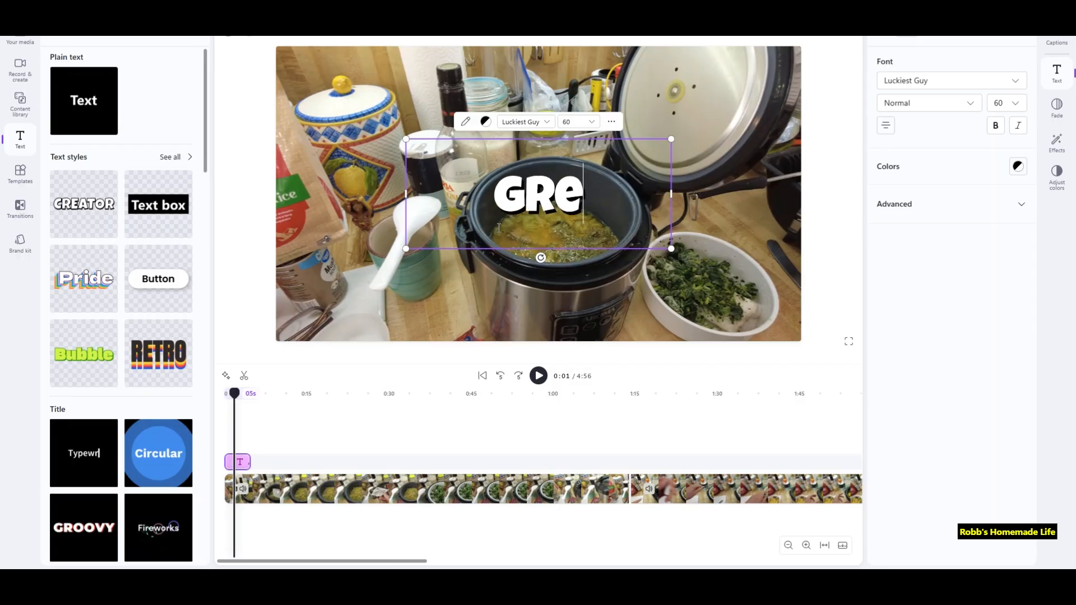
{"action": "type", "text": "ator"}
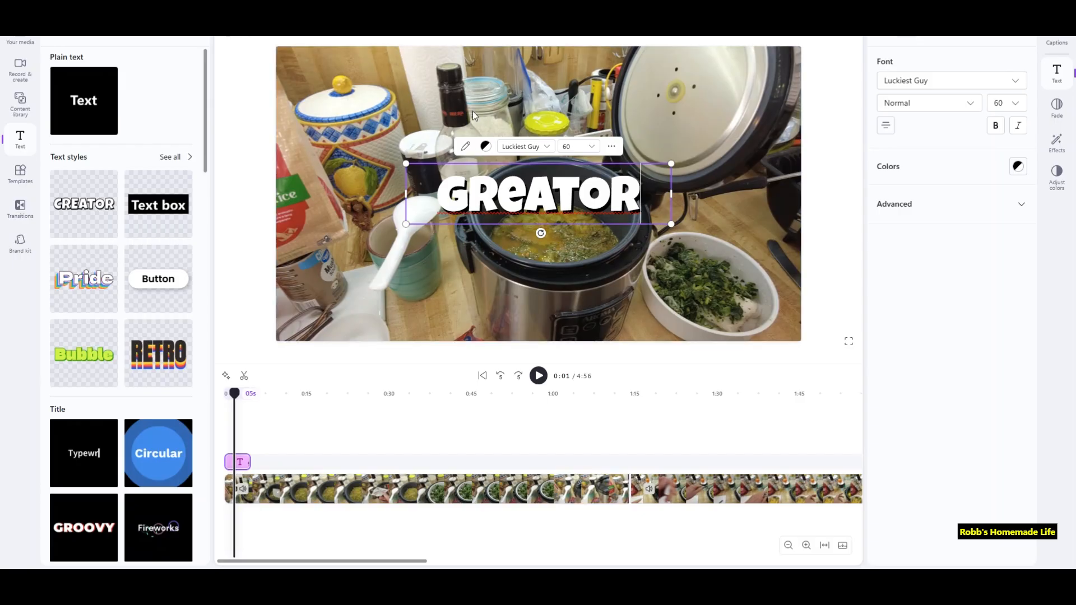
- Set the Greator title's text color to yellow (#FAFF00), trying orange (#F76000) for comparison
{"action": "left_click", "coordinate": [486, 148]}
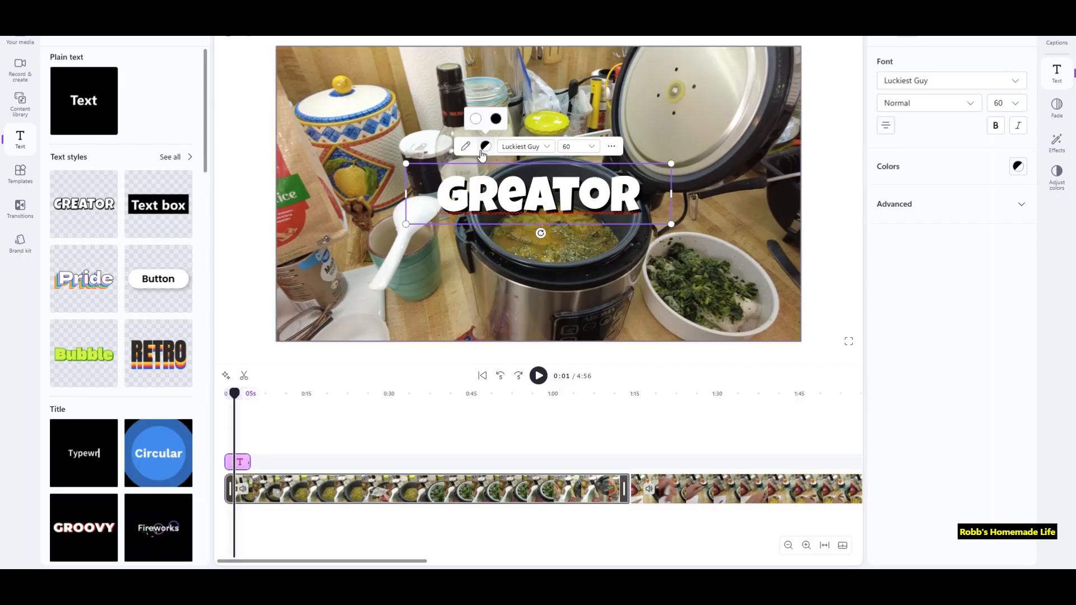
{"action": "left_click", "coordinate": [486, 149]}
{"action": "left_click", "coordinate": [466, 185]}
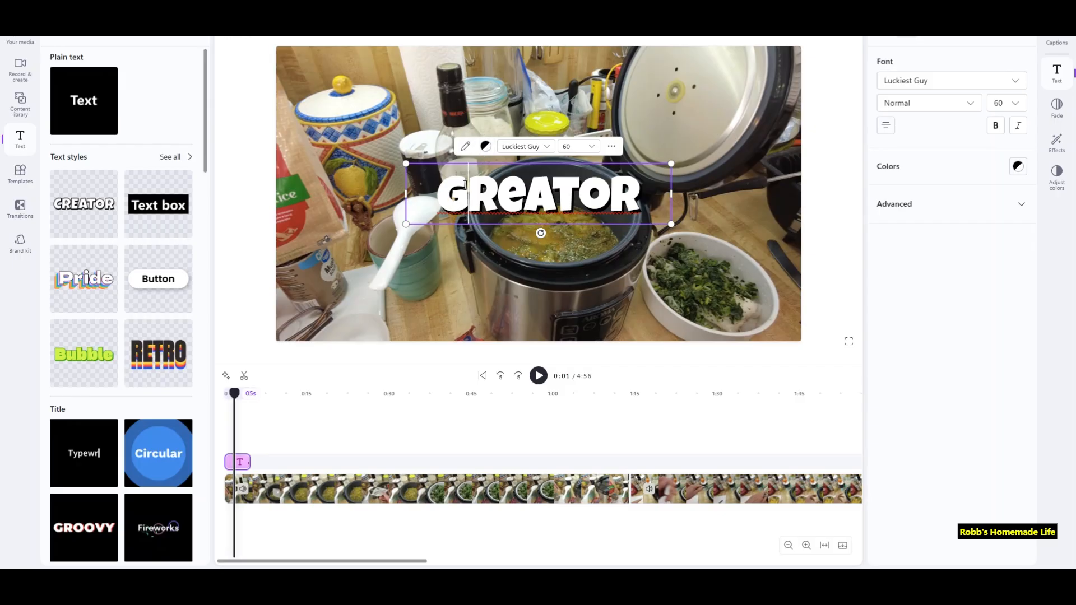
{"action": "left_click", "coordinate": [442, 181]}
{"action": "left_click_drag", "start_coordinate": [446, 180], "coordinate": [641, 193]}
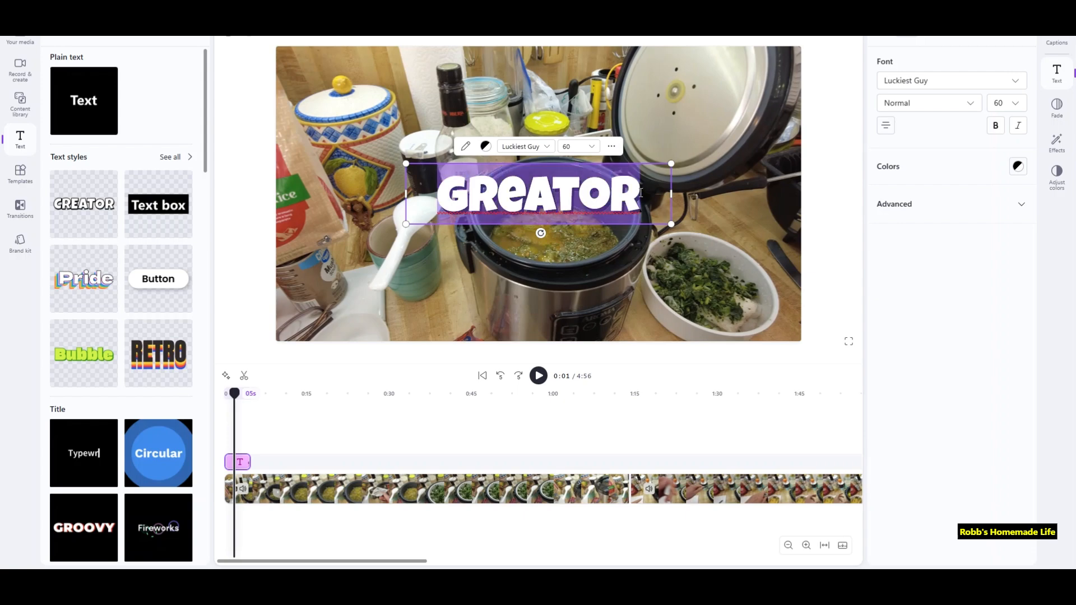
{"action": "left_click", "coordinate": [486, 147]}
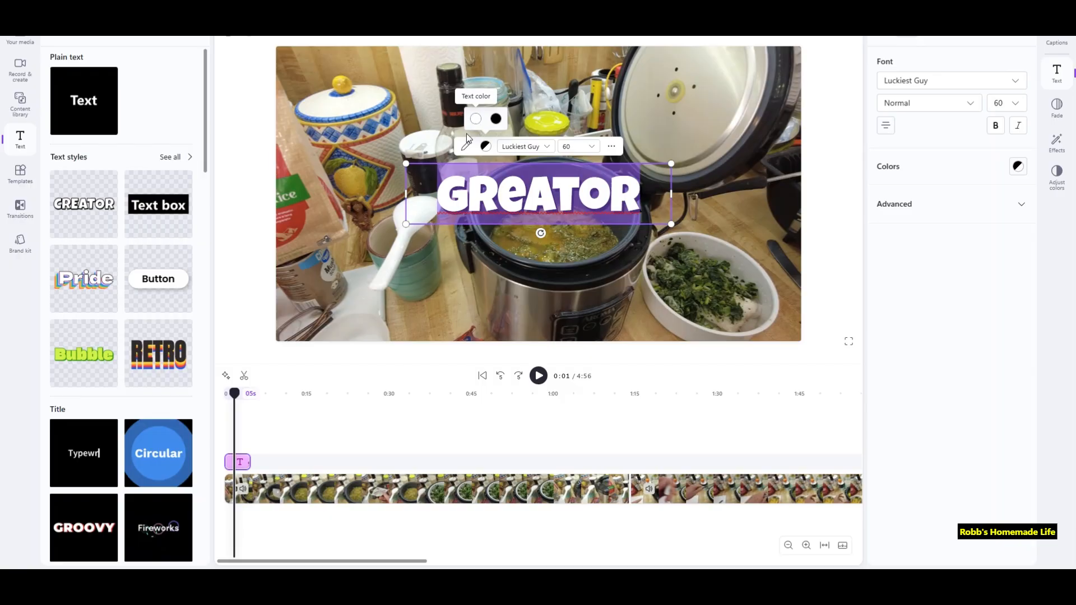
{"action": "left_click", "coordinate": [427, 187]}
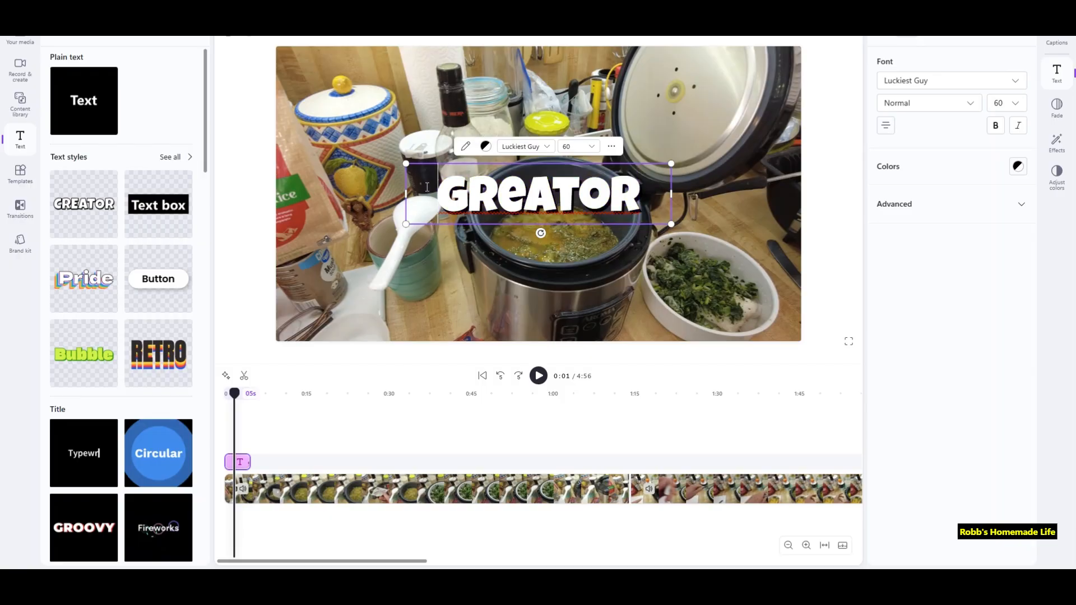
{"action": "left_click", "coordinate": [486, 147]}
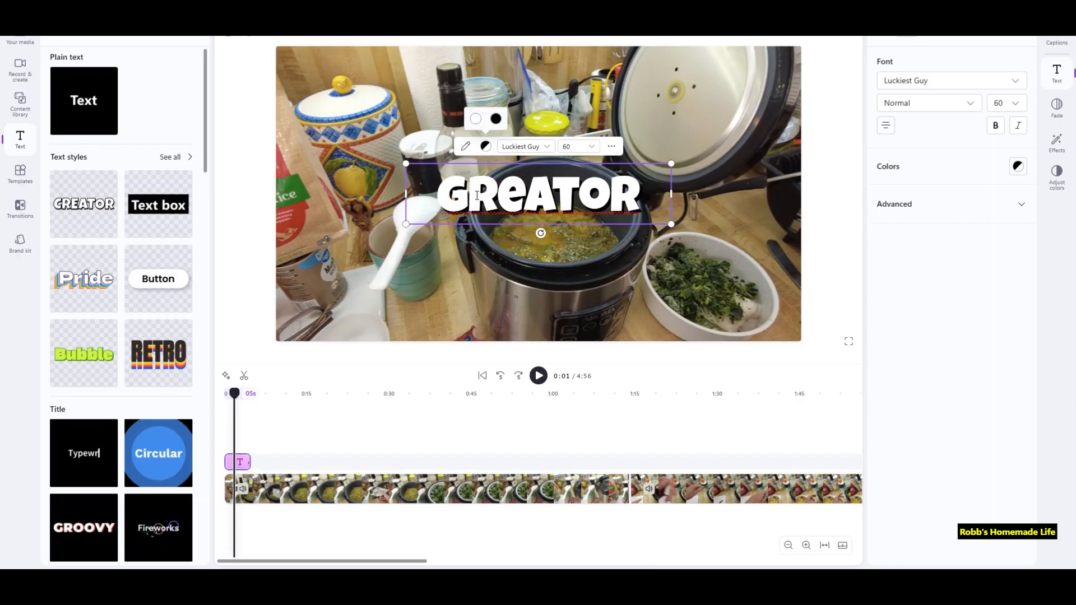
{"action": "left_click", "coordinate": [475, 121]}
{"action": "left_click", "coordinate": [467, 52]}
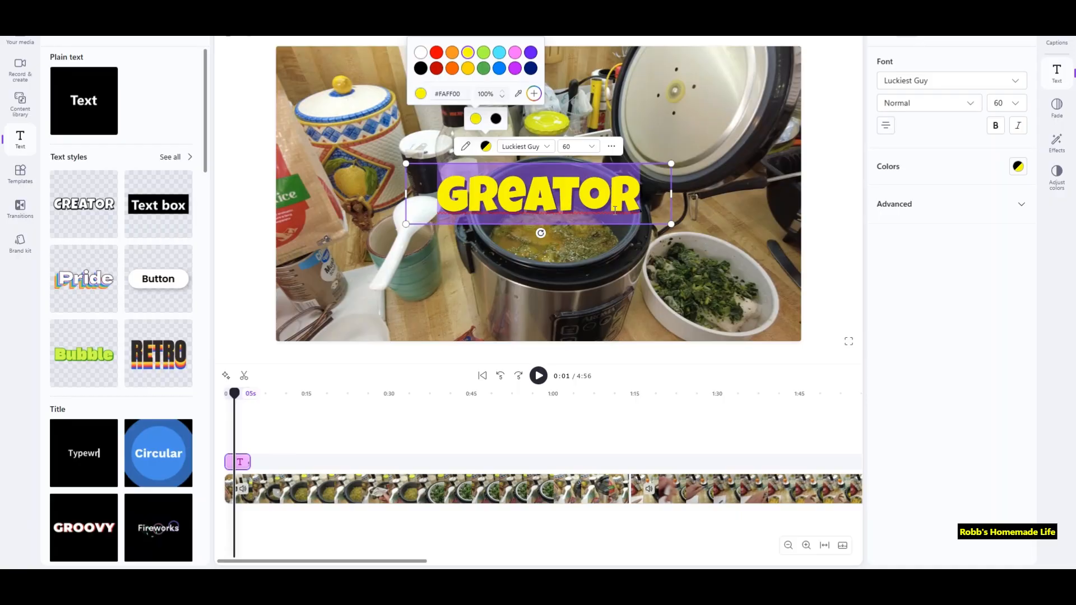
{"action": "left_click", "coordinate": [452, 68]}
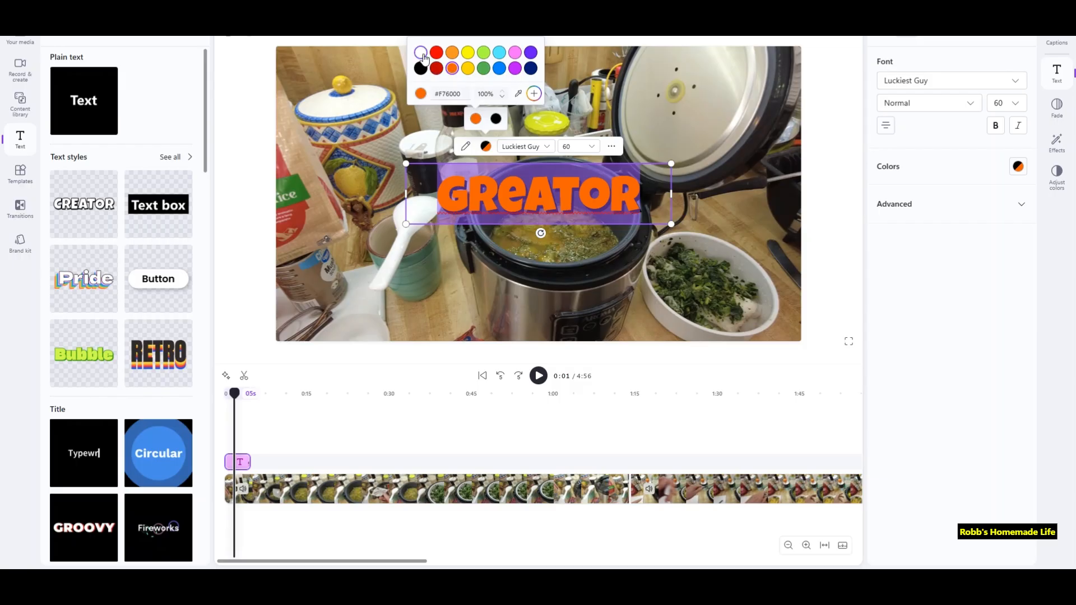
{"action": "left_click", "coordinate": [469, 52]}
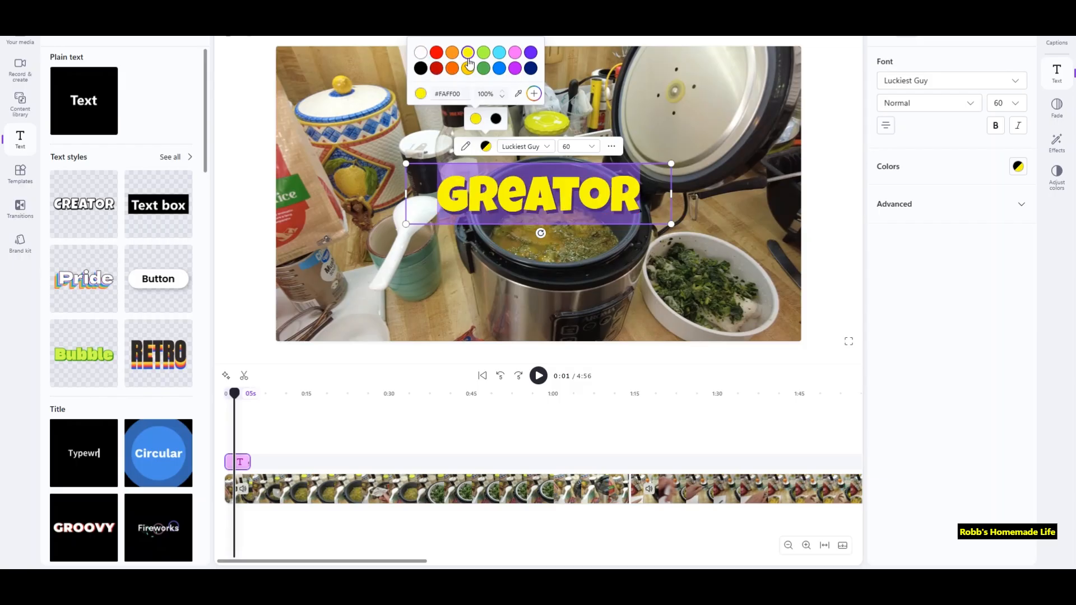
- Set the title's shadow color to orange (#F76000) and its font size to 20
{"action": "left_click", "coordinate": [498, 120]}
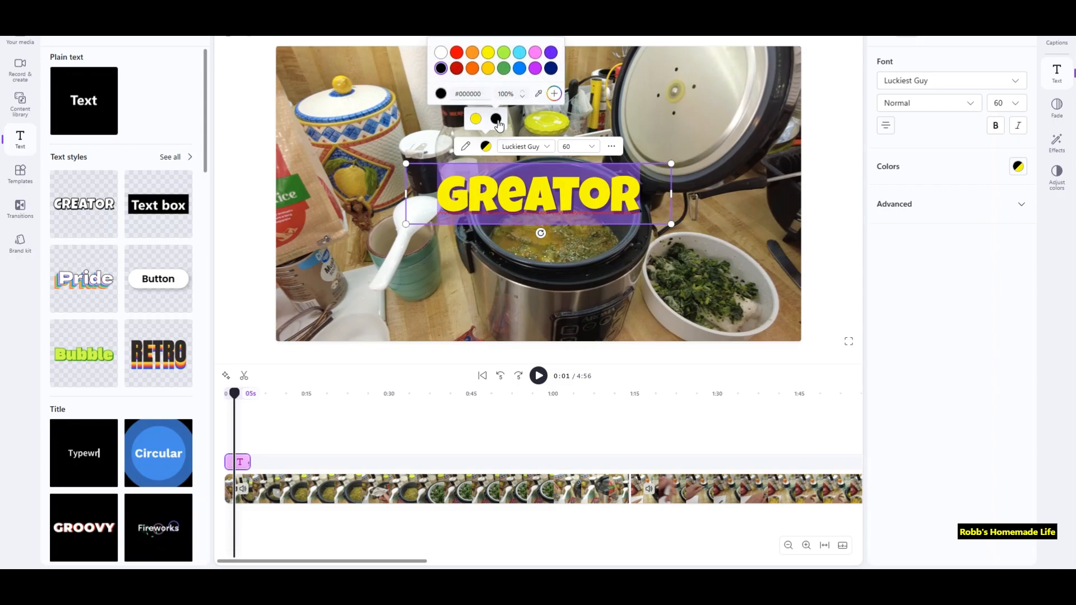
{"action": "left_click", "coordinate": [472, 68]}
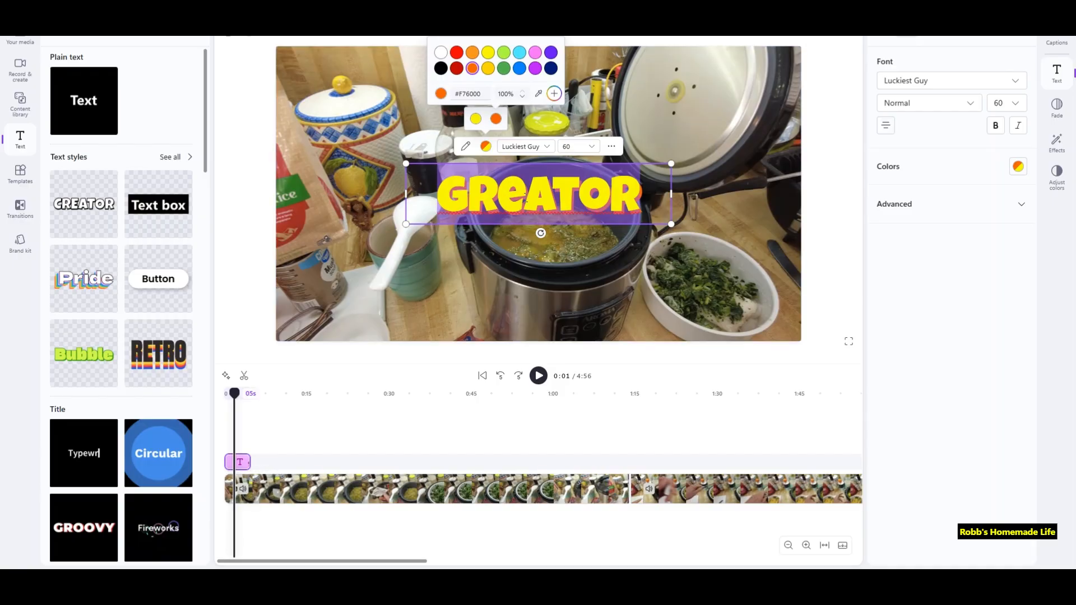
{"action": "left_click", "coordinate": [548, 148]}
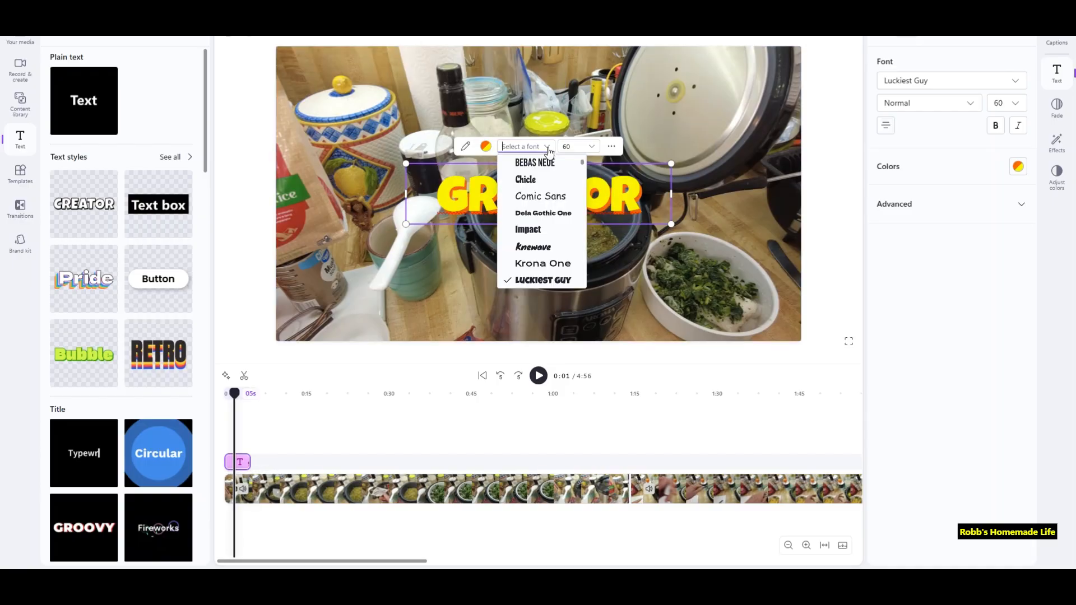
{"action": "left_click", "coordinate": [548, 148]}
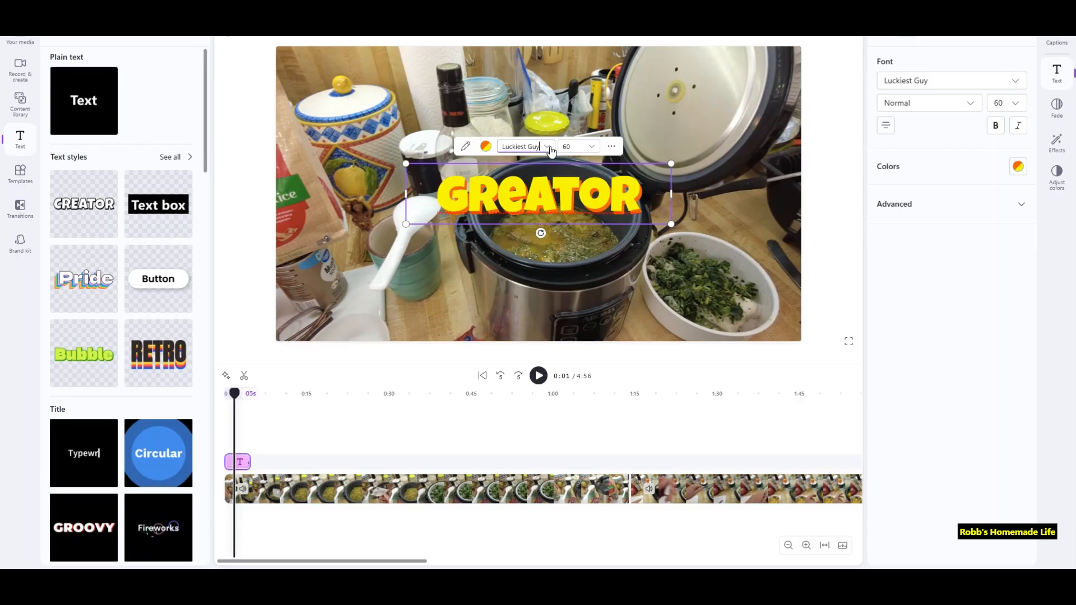
{"action": "left_click", "coordinate": [593, 148]}
{"action": "left_click", "coordinate": [583, 243]}
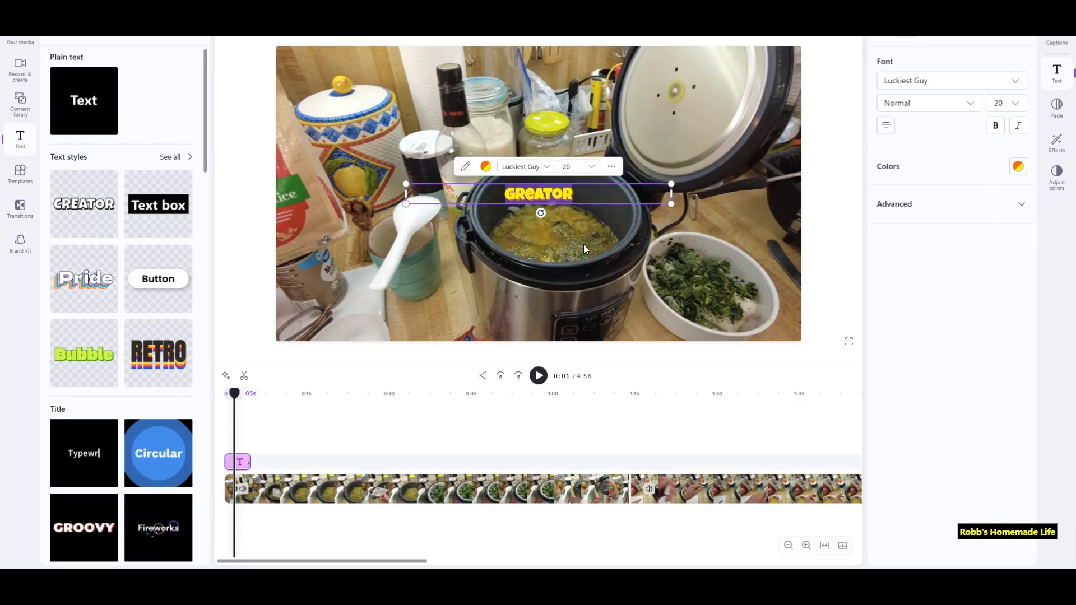
{"action": "left_click", "coordinate": [580, 248]}
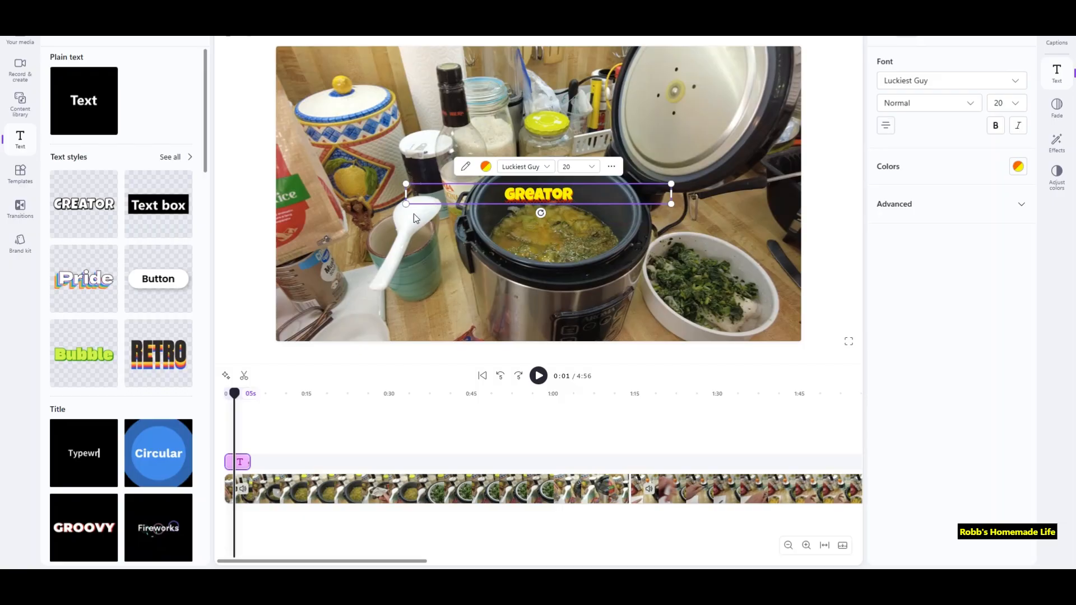
- Move the Greator title slightly lower in the video frame
{"action": "left_click", "coordinate": [473, 191]}
{"action": "left_click_drag", "start_coordinate": [473, 192], "coordinate": [472, 202]}
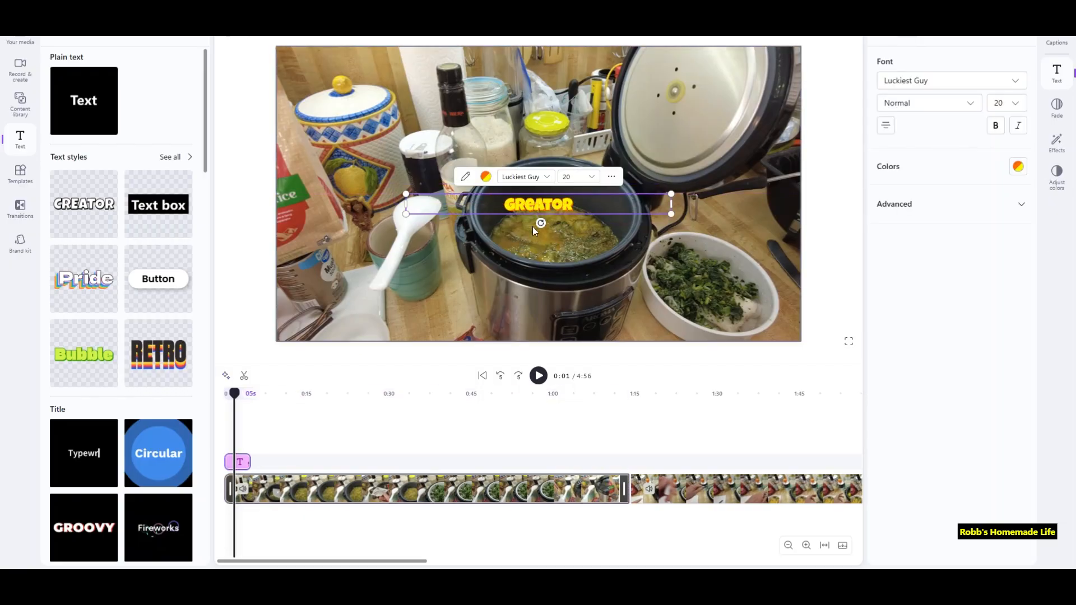
{"action": "left_click_drag", "start_coordinate": [544, 224], "coordinate": [541, 224]}
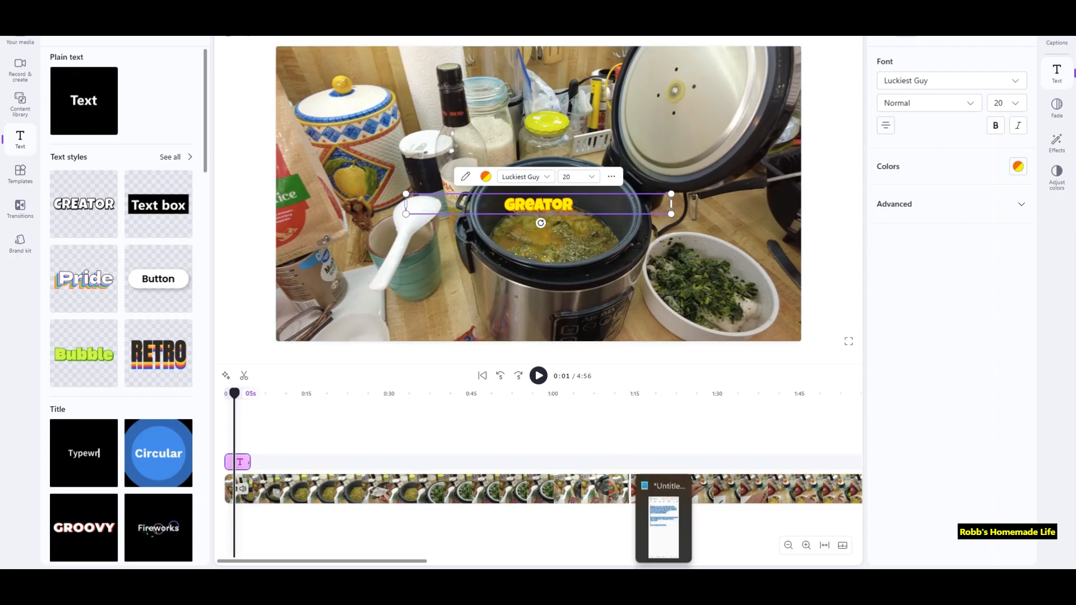
- Switch to the untitled Notepad note and copy the amzn.to link listed under the Norpro Cupcake Injector set
{"action": "left_click", "coordinate": [663, 583]}
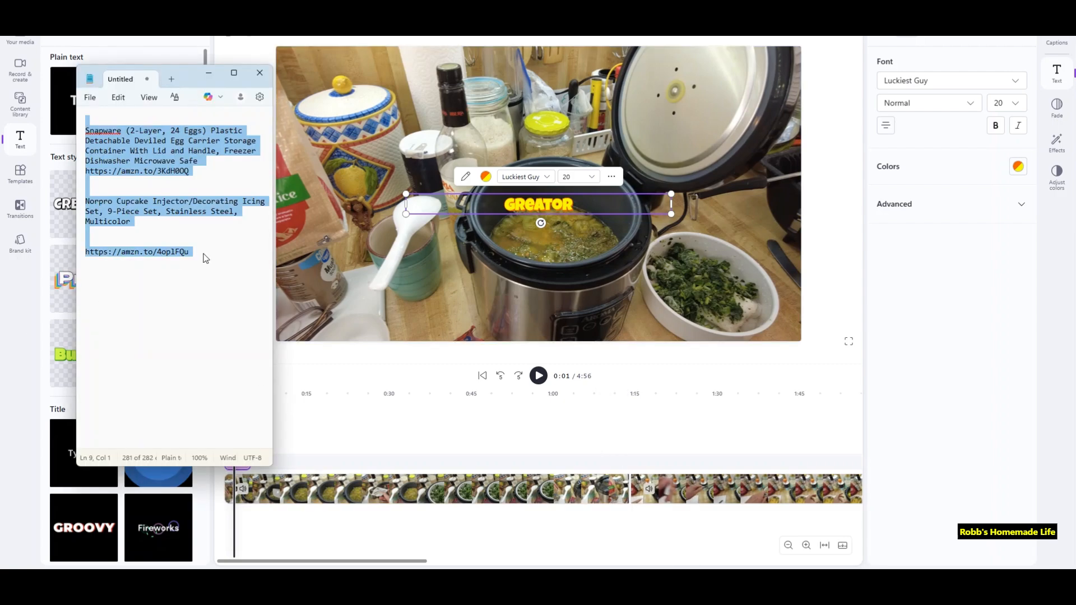
{"action": "left_click", "coordinate": [188, 265]}
{"action": "left_click_drag", "start_coordinate": [203, 250], "coordinate": [83, 254]}
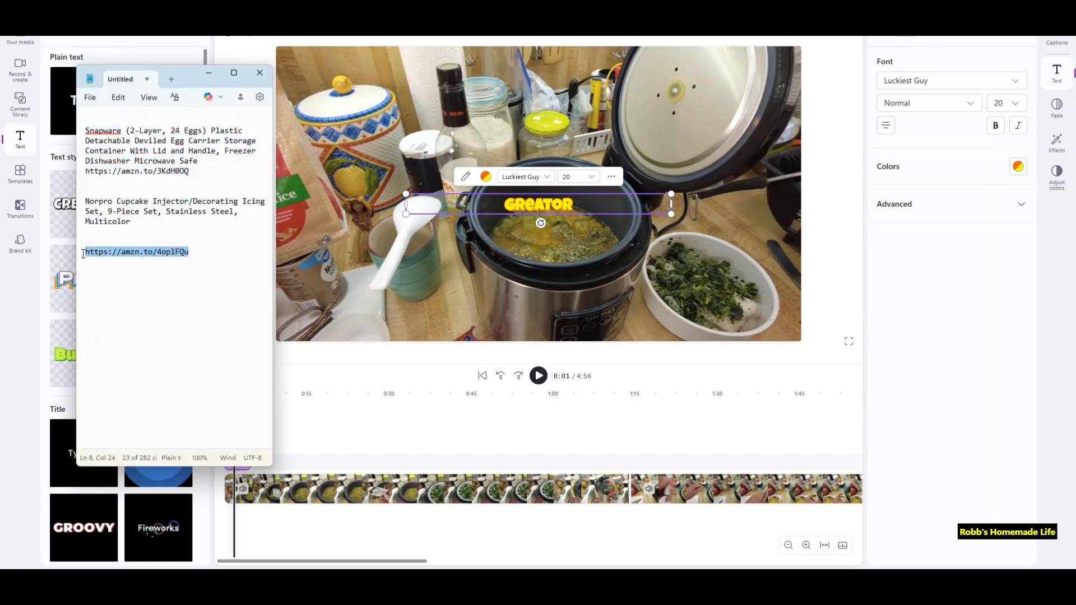
{"action": "right_click", "coordinate": [127, 248]}
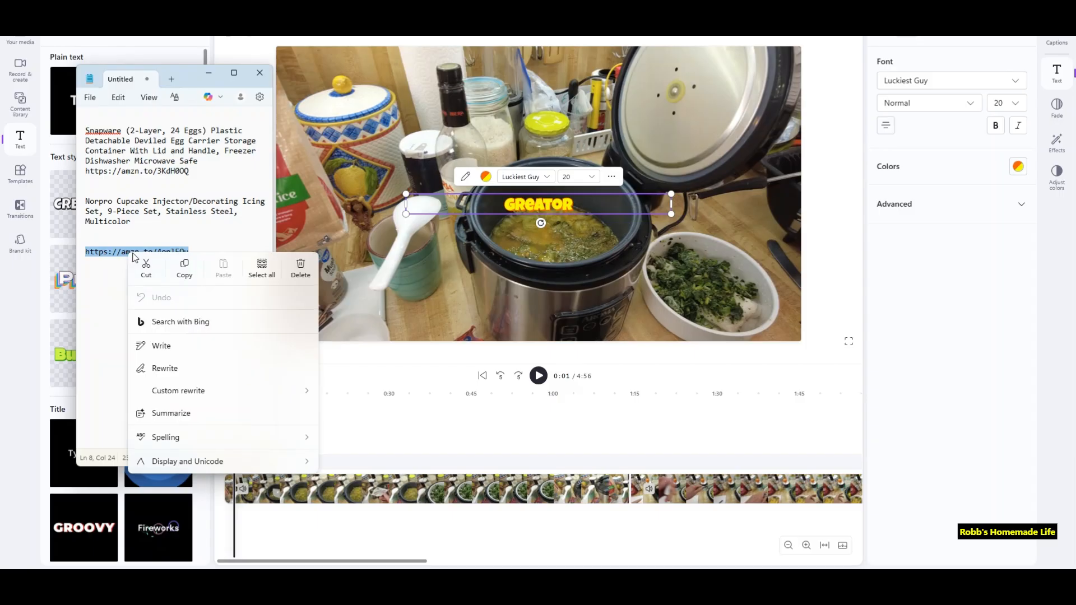
{"action": "left_click", "coordinate": [185, 269]}
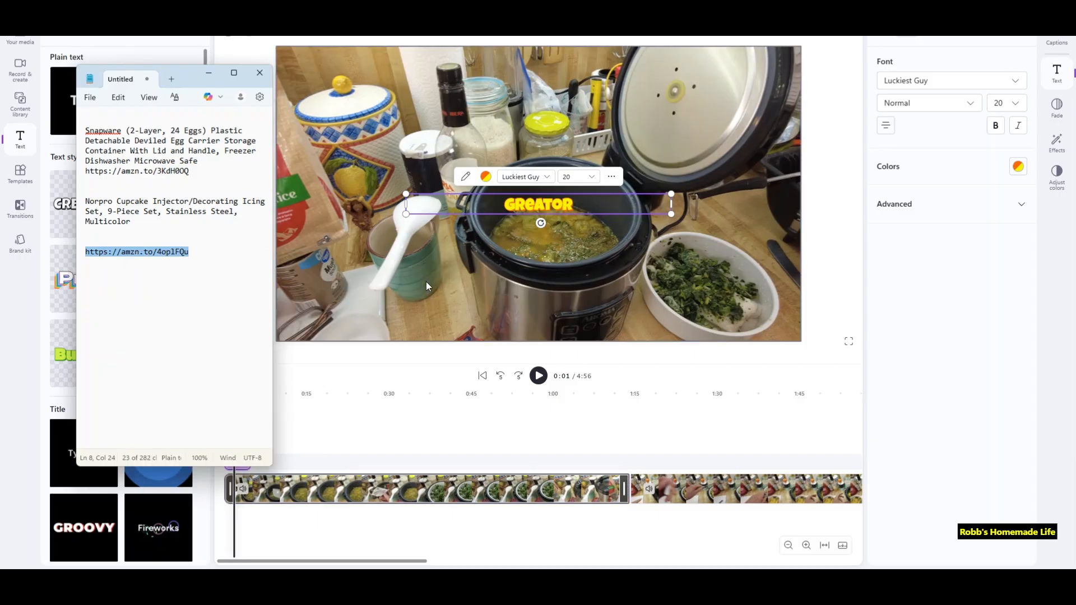
{"action": "left_click", "coordinate": [426, 281]}
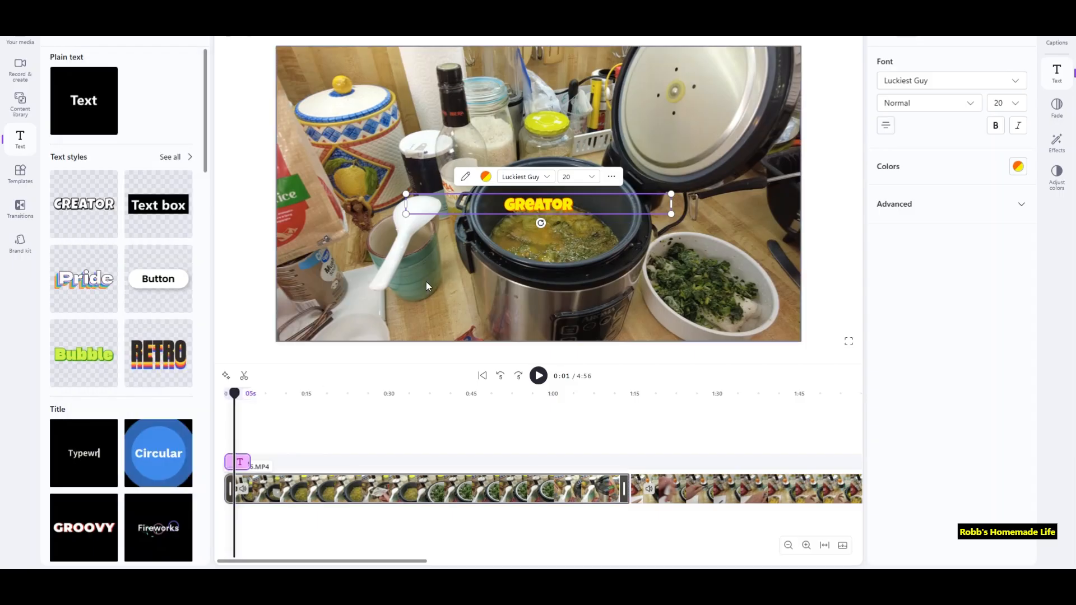
{"action": "left_click", "coordinate": [505, 206]}
{"action": "left_click", "coordinate": [466, 178]}
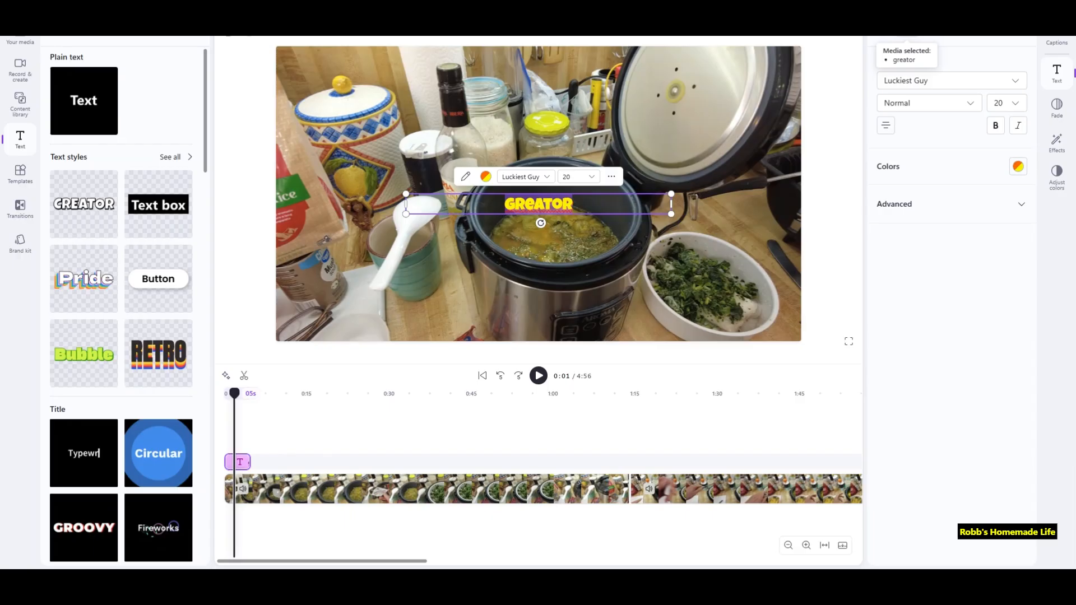
{"action": "key", "text": "ctrl+v"}
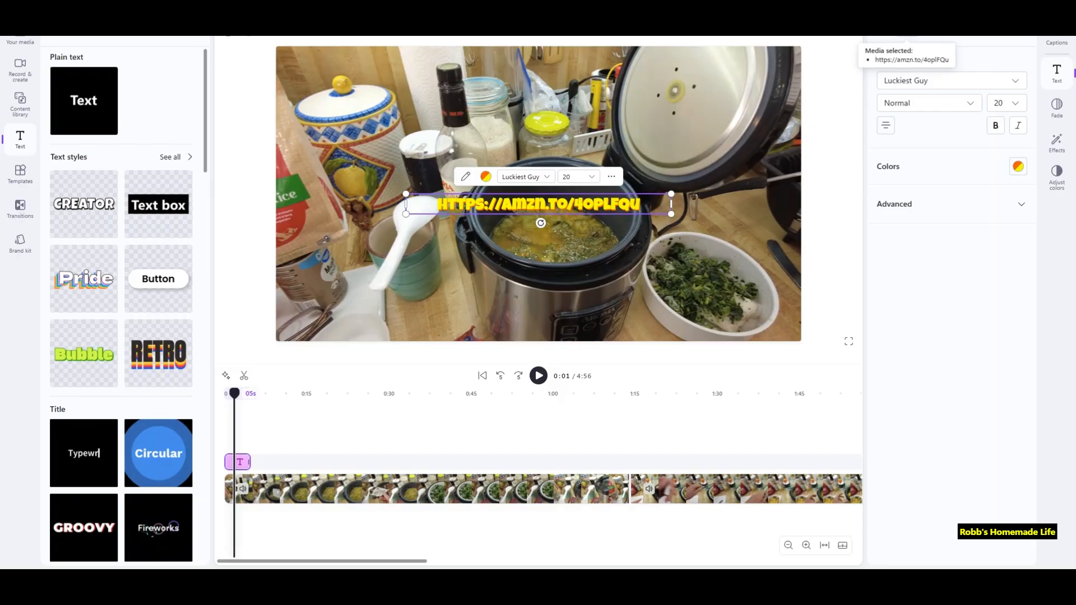
{"action": "left_click", "coordinate": [639, 234]}
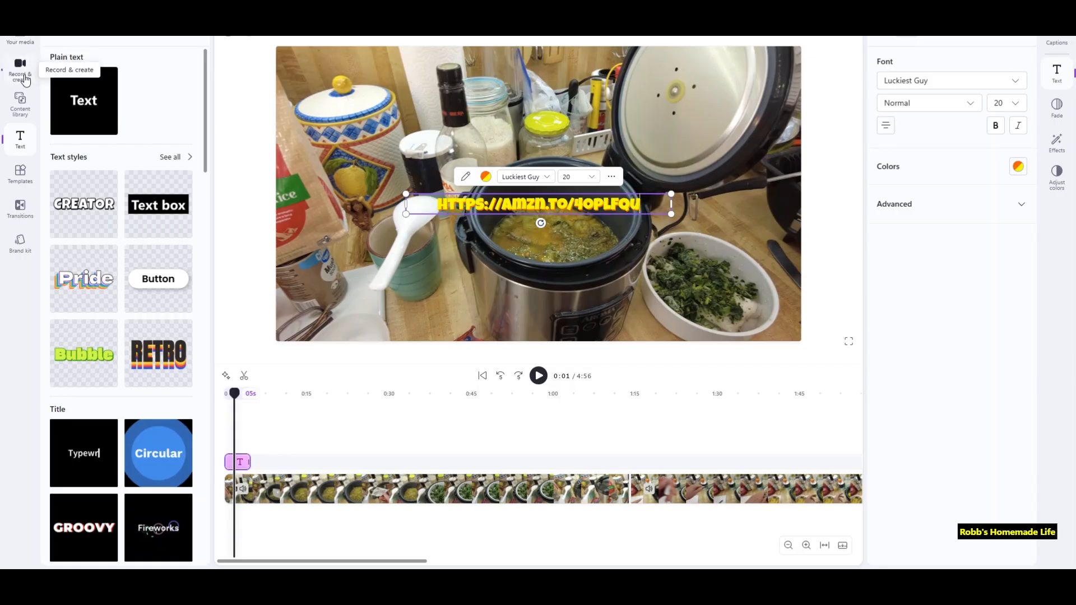
- Place a black background from the content library on a new track above the join of the first two clips and preview it
{"action": "left_click", "coordinate": [25, 112]}
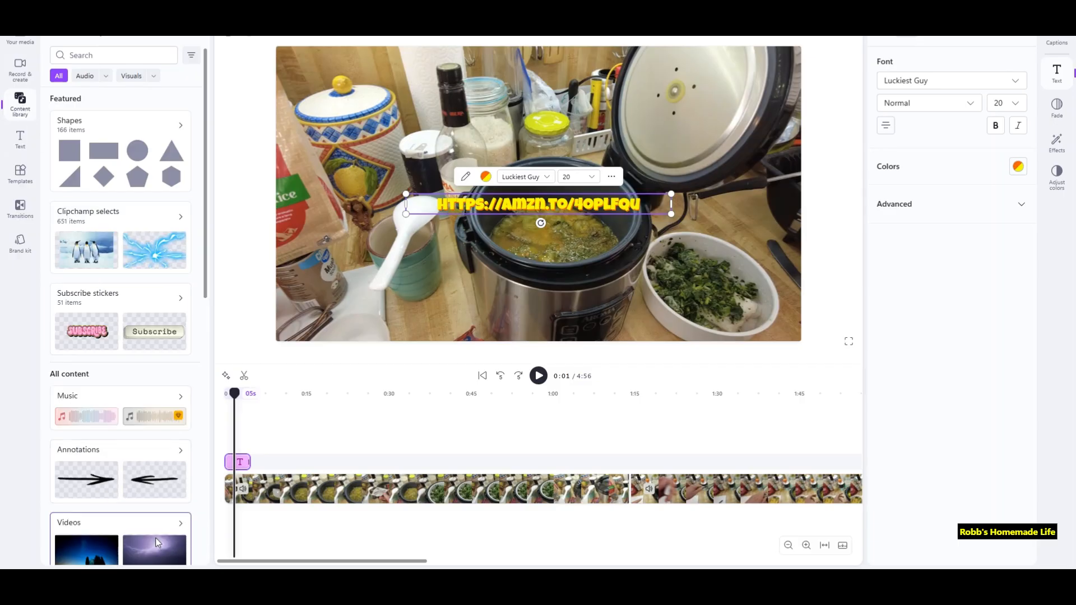
{"action": "scroll", "coordinate": [155, 539], "scroll_direction": "down", "scroll_amount": 1}
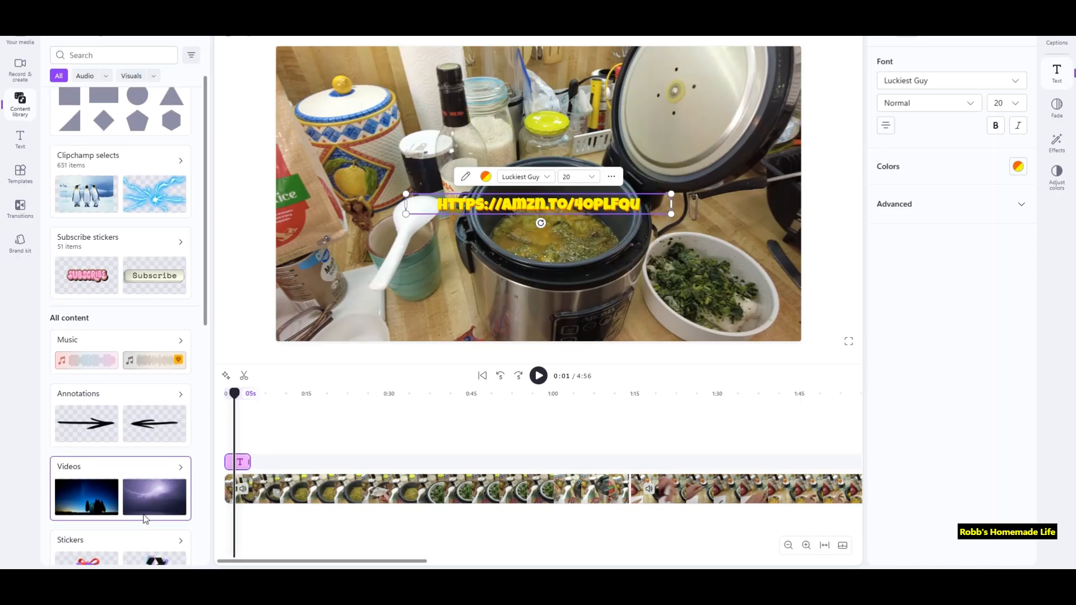
{"action": "scroll", "coordinate": [145, 519], "scroll_direction": "down", "scroll_amount": 5}
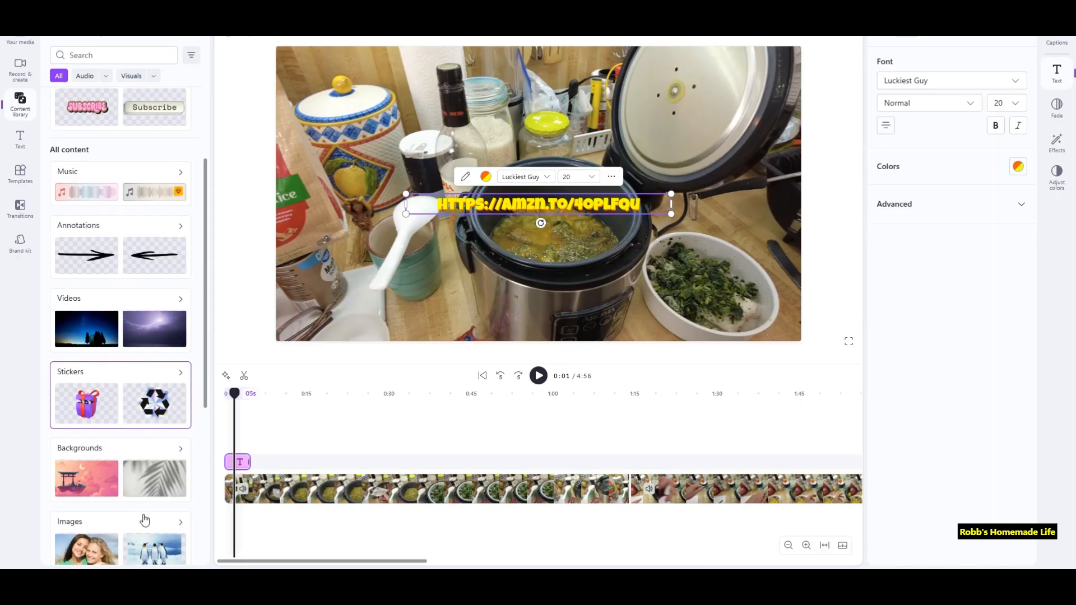
{"action": "left_click", "coordinate": [96, 377]}
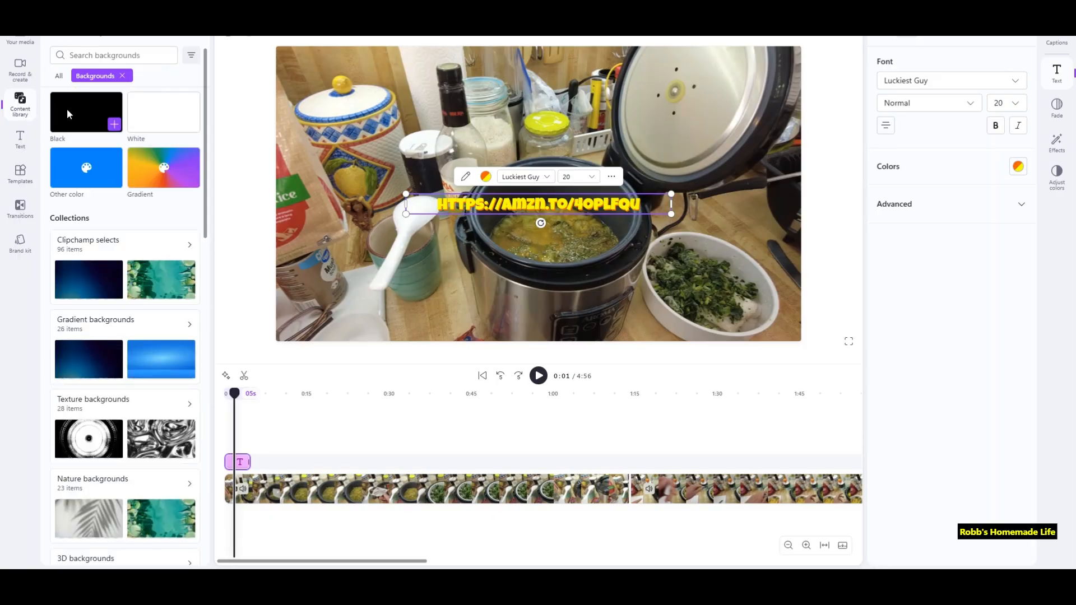
{"action": "left_click_drag", "start_coordinate": [70, 112], "coordinate": [632, 456]}
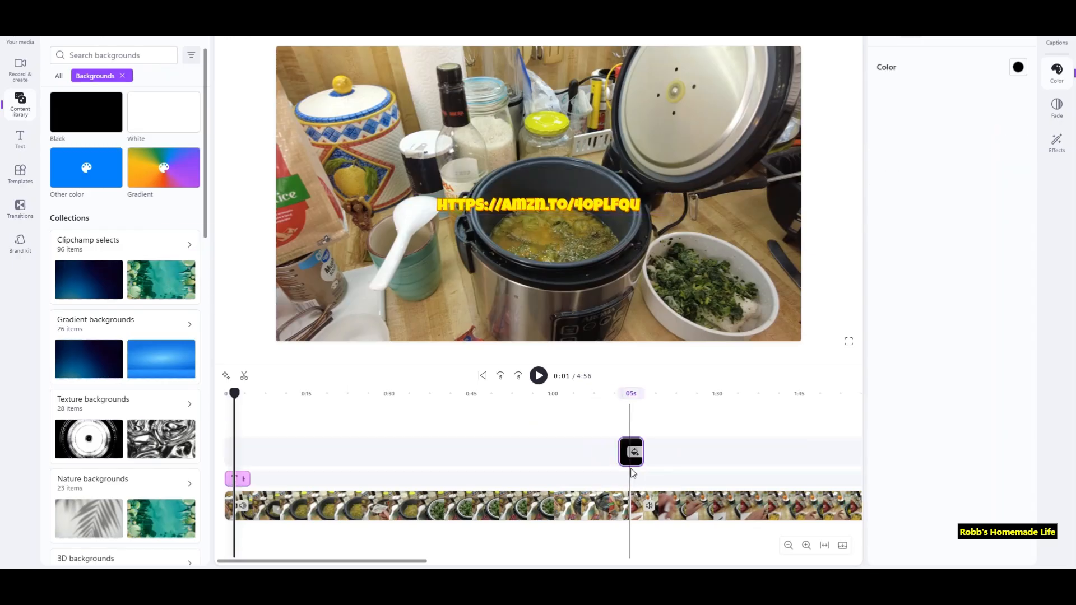
{"action": "left_click", "coordinate": [620, 420]}
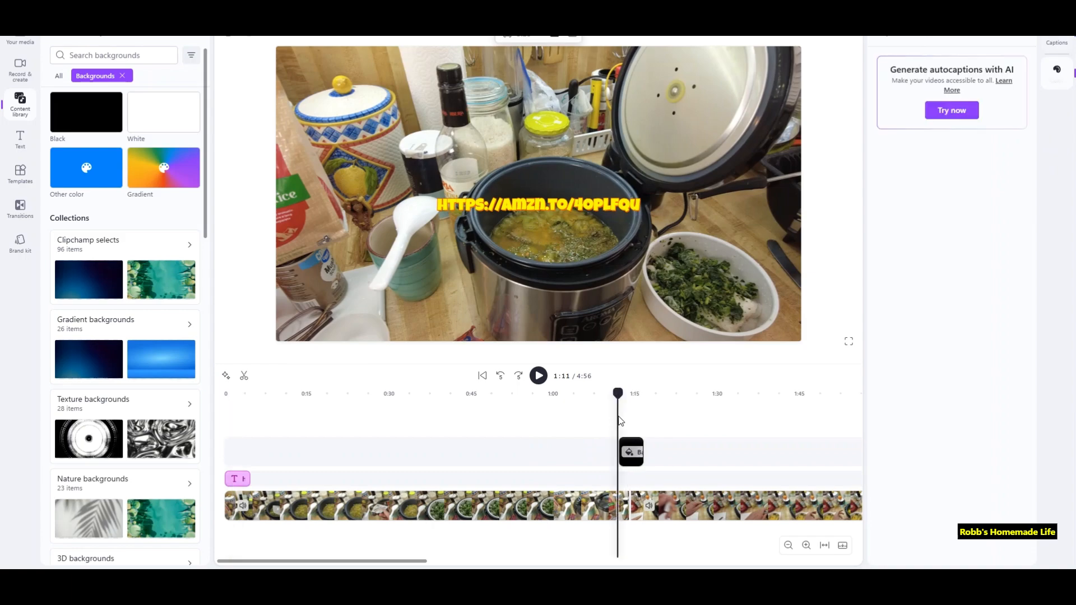
{"action": "left_click", "coordinate": [538, 378]}
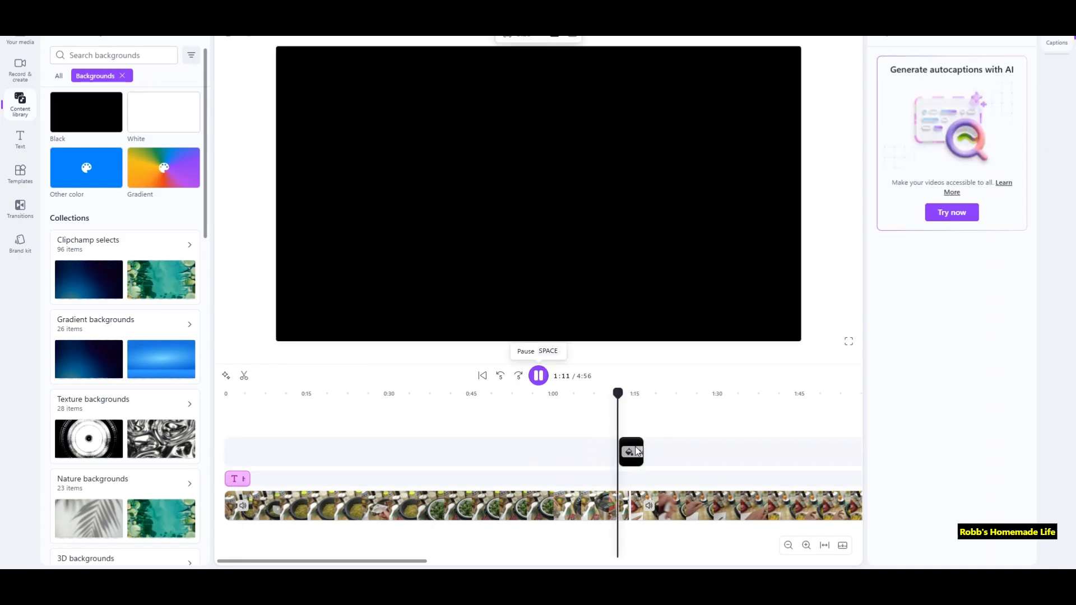
{"action": "key", "text": "space"}
- Move the black background into the main video track between the first two clips and play across the transition
{"action": "left_click_drag", "start_coordinate": [634, 456], "coordinate": [645, 488]}
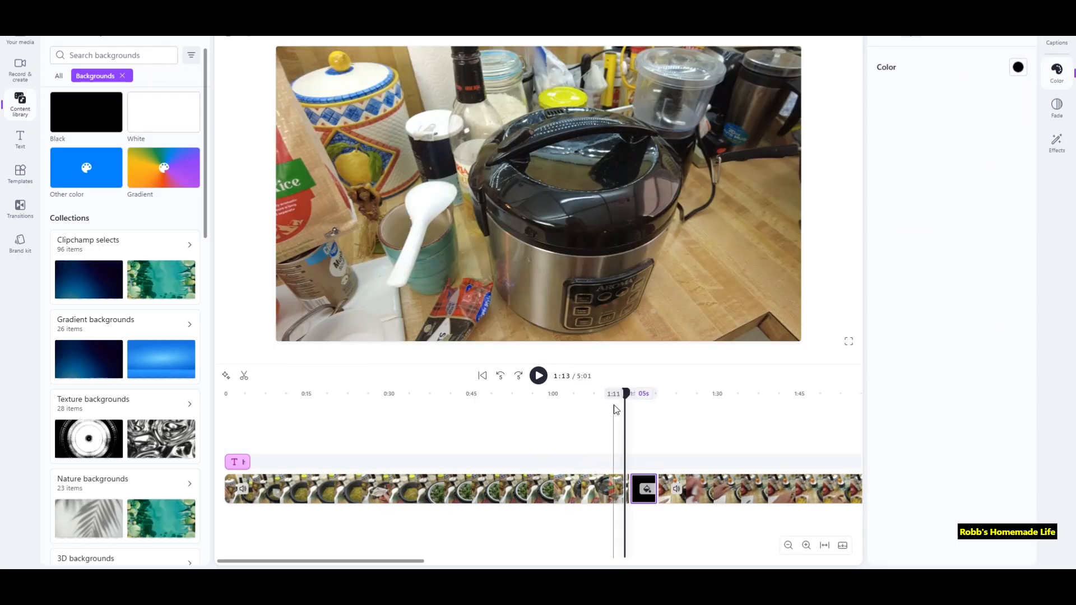
{"action": "left_click", "coordinate": [539, 376]}
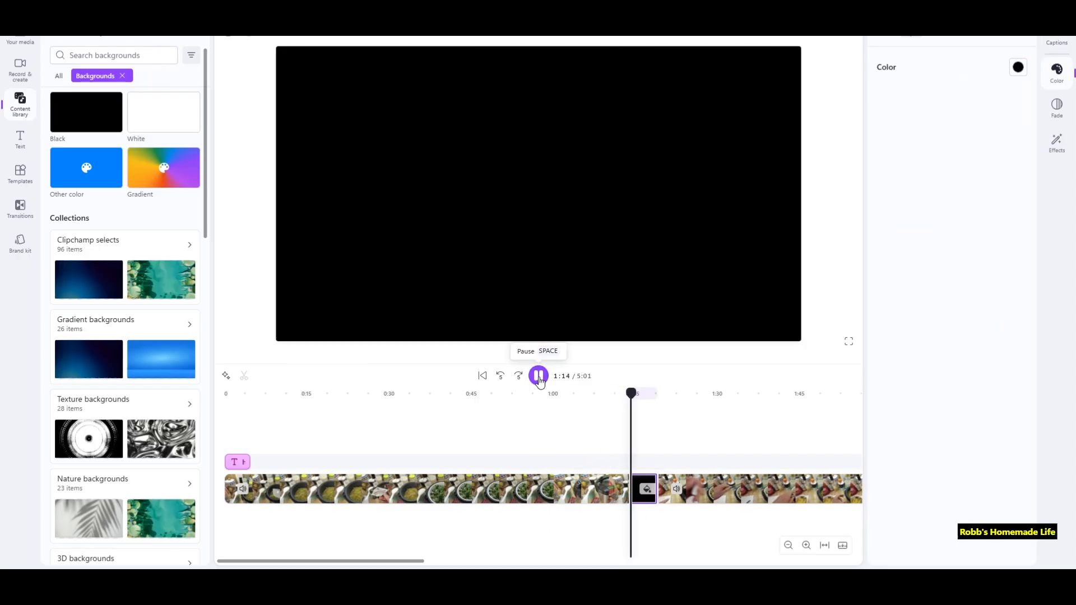
{"action": "key", "text": "space"}
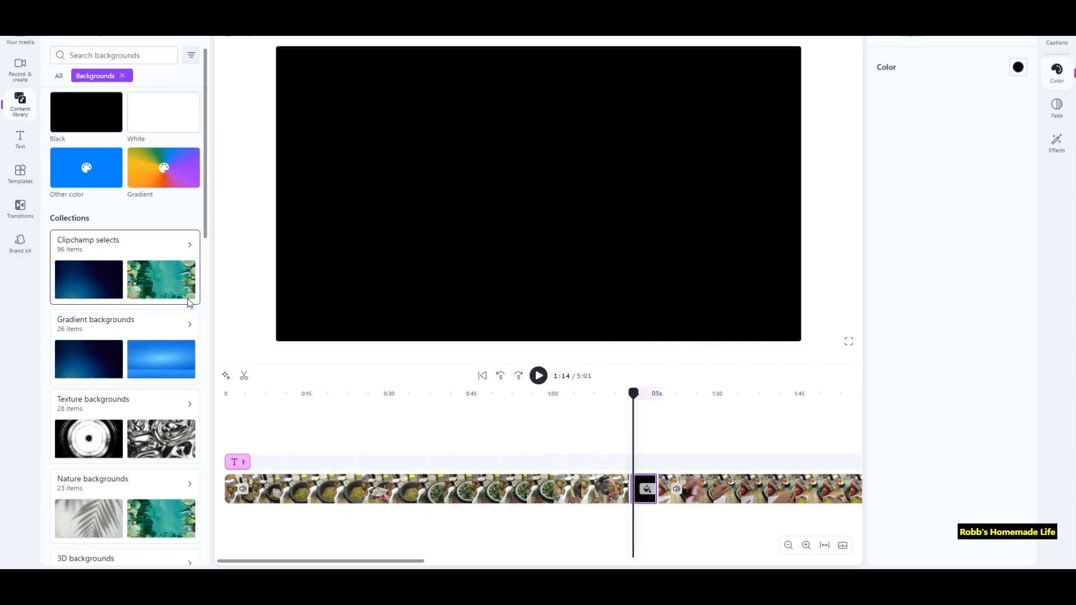
- Slightly raise the exposure of the DJI_0137.MP4 clip that follows the black background
{"action": "left_click", "coordinate": [706, 499]}
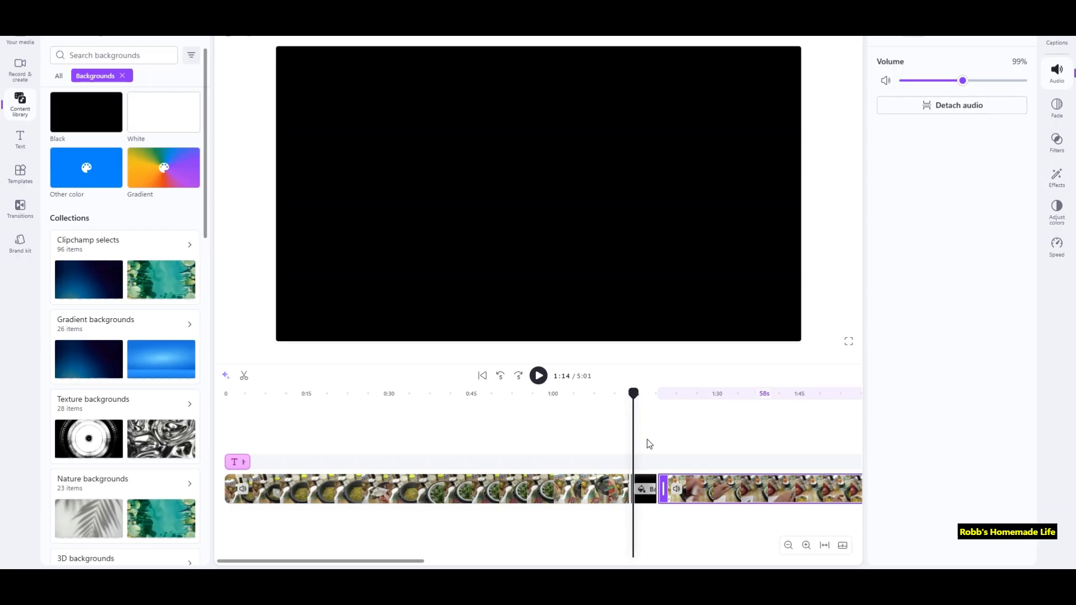
{"action": "left_click", "coordinate": [675, 396]}
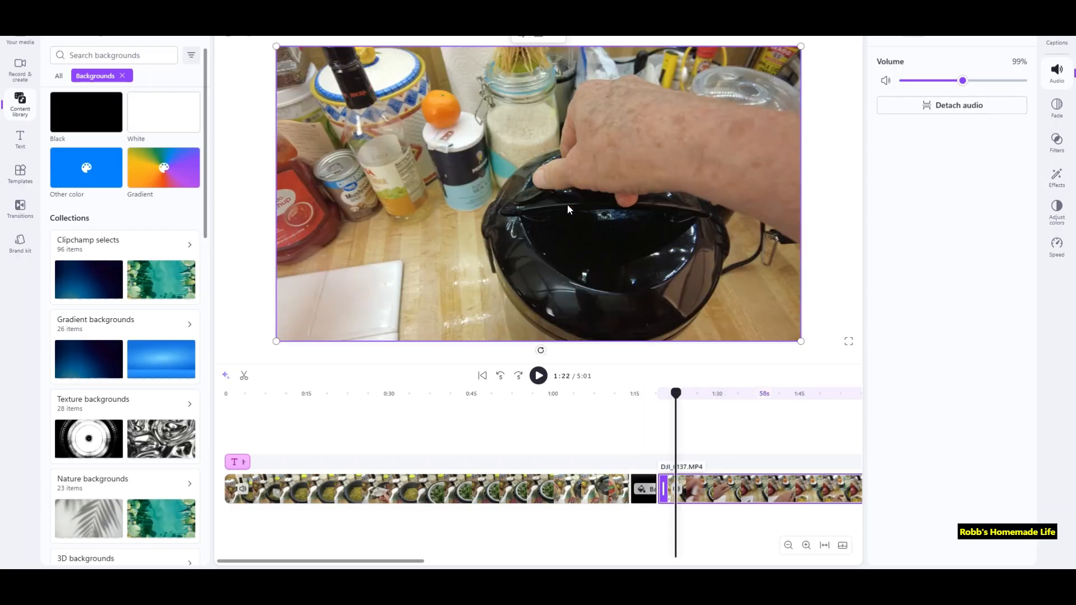
{"action": "left_click", "coordinate": [1057, 217]}
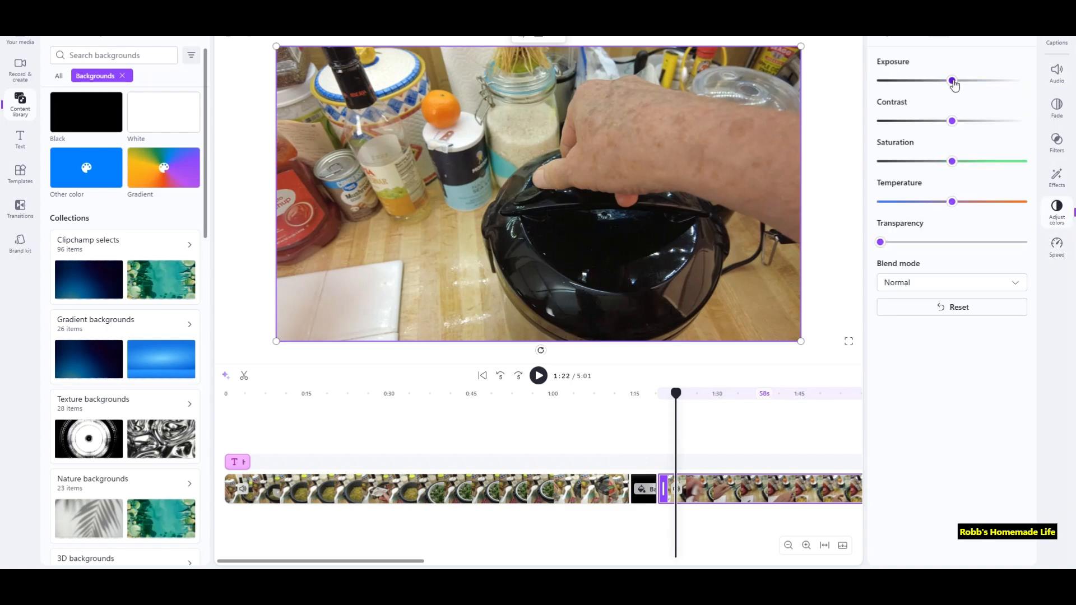
{"action": "left_click_drag", "start_coordinate": [953, 81], "coordinate": [956, 86]}
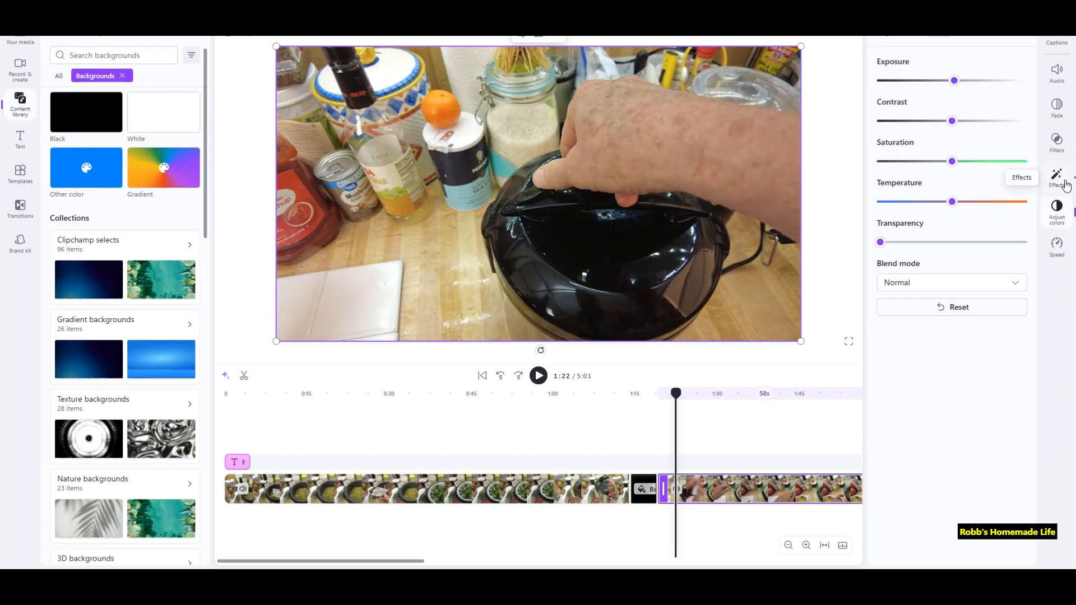
- Apply the Golden filter to the DJI_0137.MP4 clip and browse the remaining filters
{"action": "left_click", "coordinate": [1059, 143]}
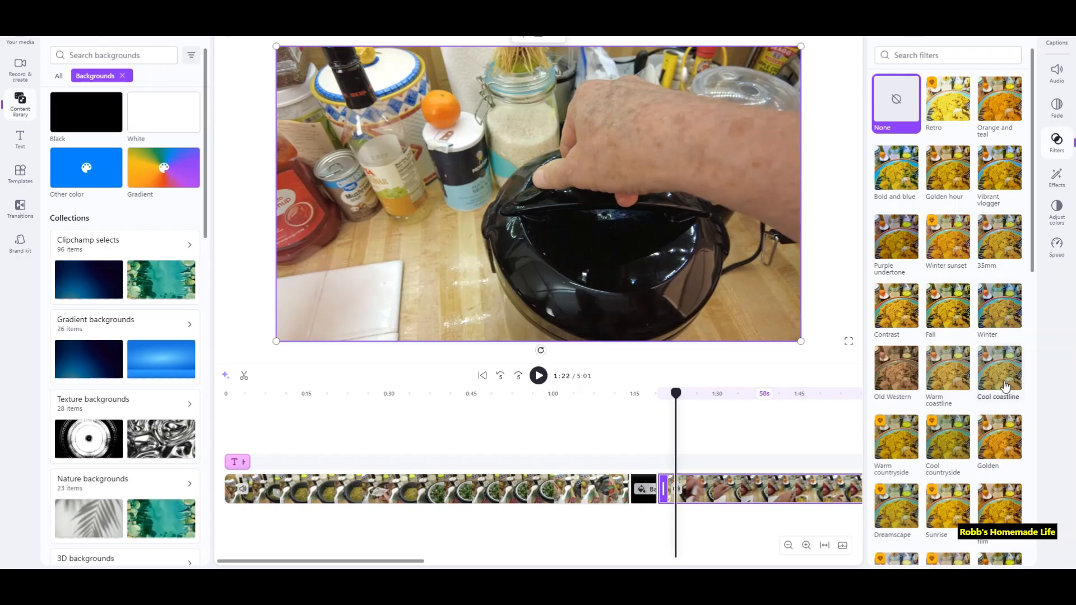
{"action": "left_click", "coordinate": [998, 448]}
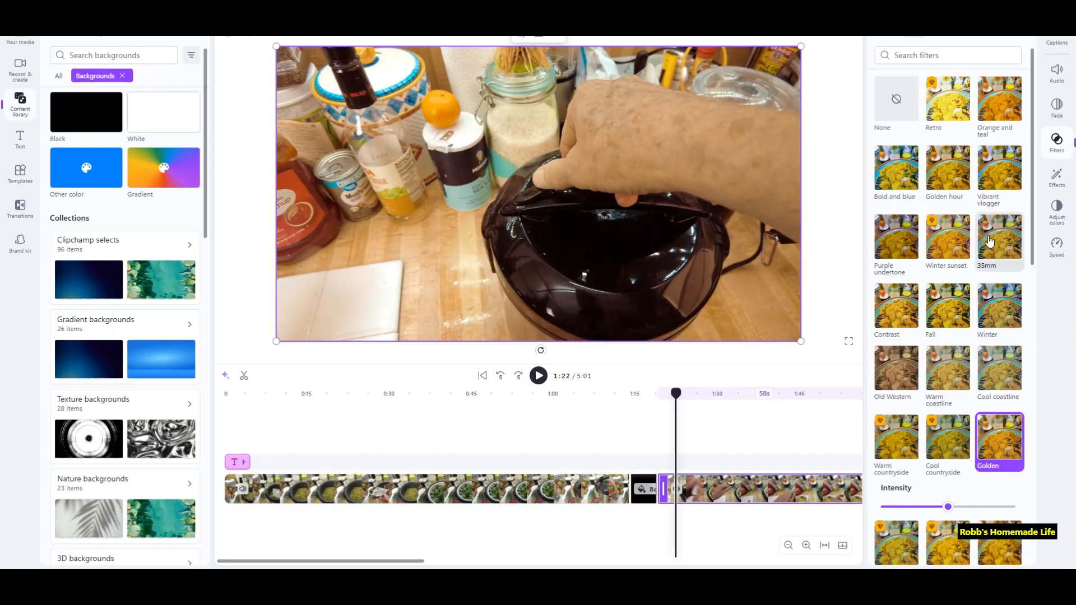
{"action": "scroll", "coordinate": [1028, 459], "scroll_direction": "down", "scroll_amount": 4}
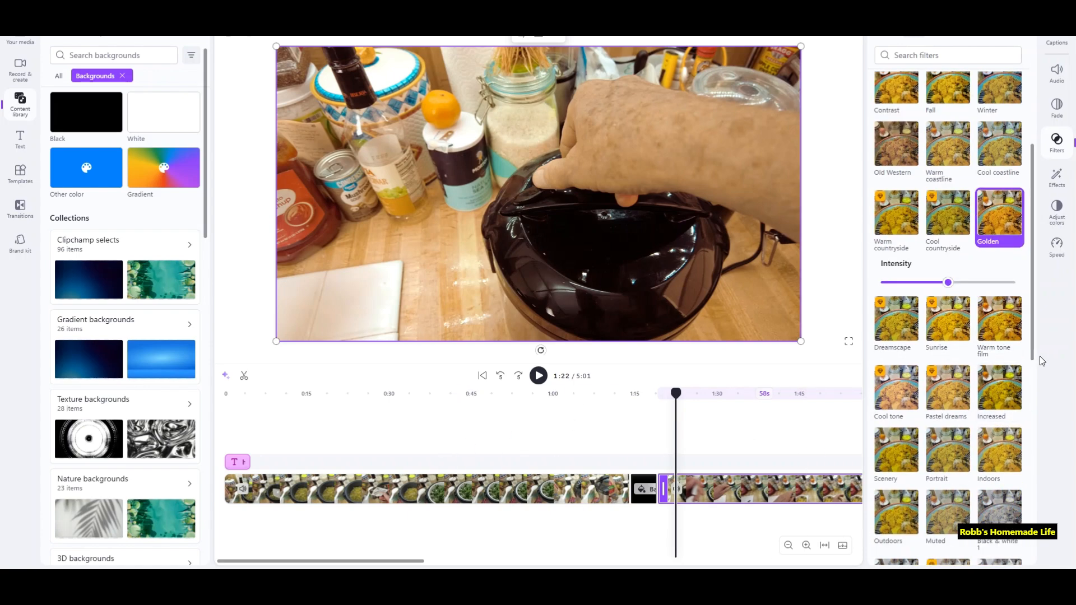
- Set the DJI_0137.MP4 clip's speed to 1.1x after trying 4x, and play part of the clip
{"action": "left_click", "coordinate": [1056, 247]}
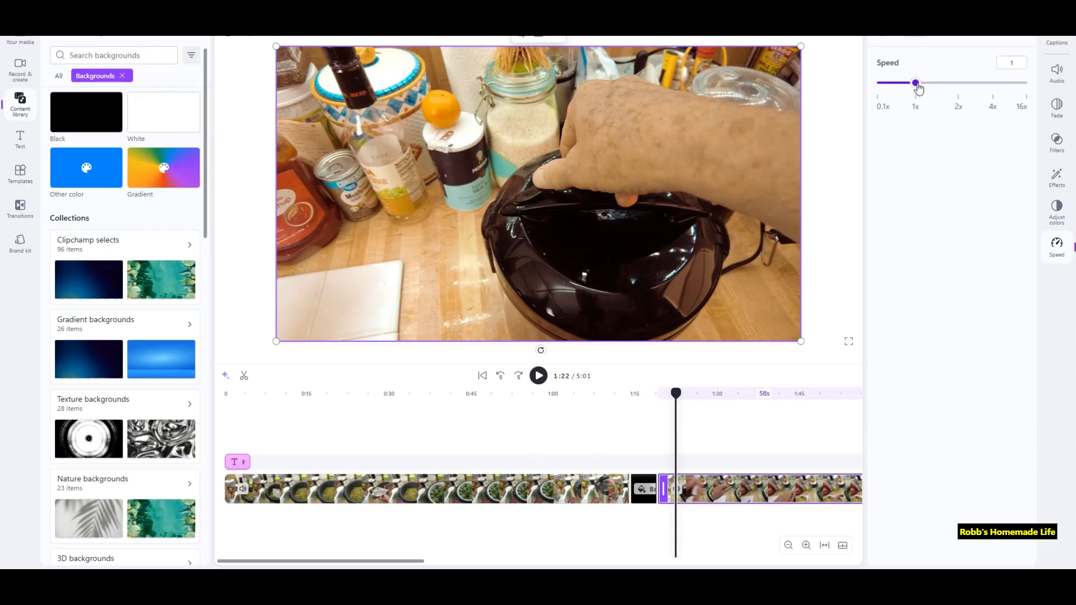
{"action": "left_click_drag", "start_coordinate": [916, 83], "coordinate": [993, 83]}
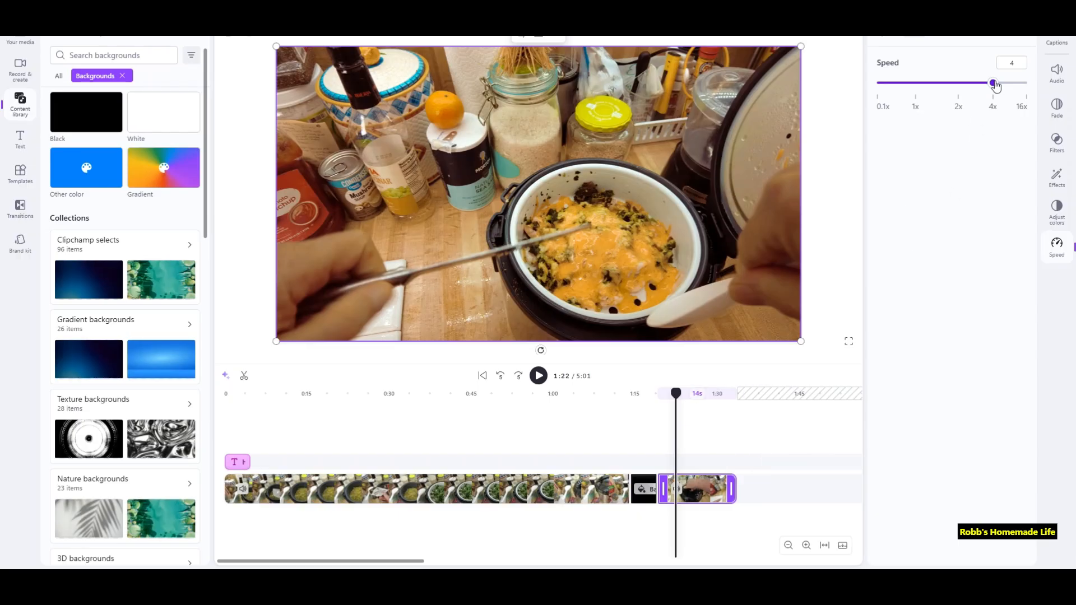
{"action": "left_click_drag", "start_coordinate": [994, 83], "coordinate": [924, 88]}
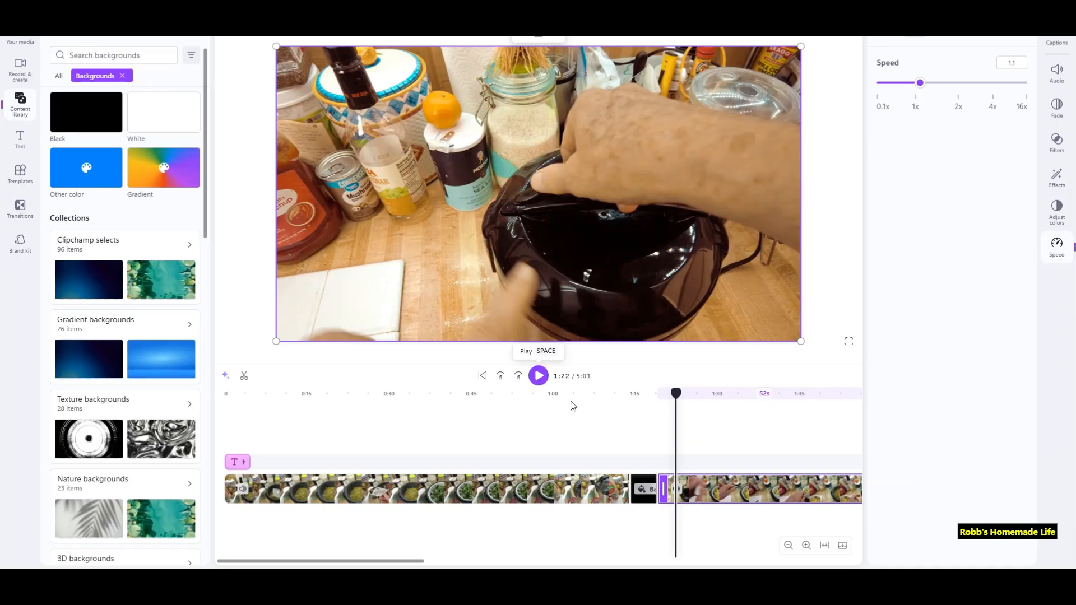
{"action": "left_click", "coordinate": [540, 377]}
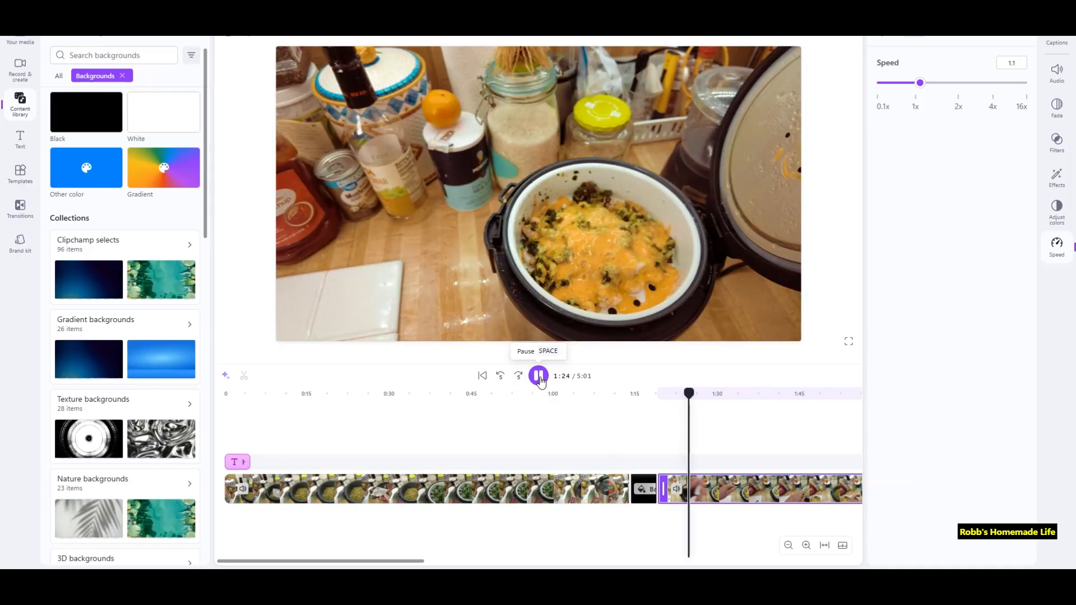
{"action": "left_click", "coordinate": [540, 377]}
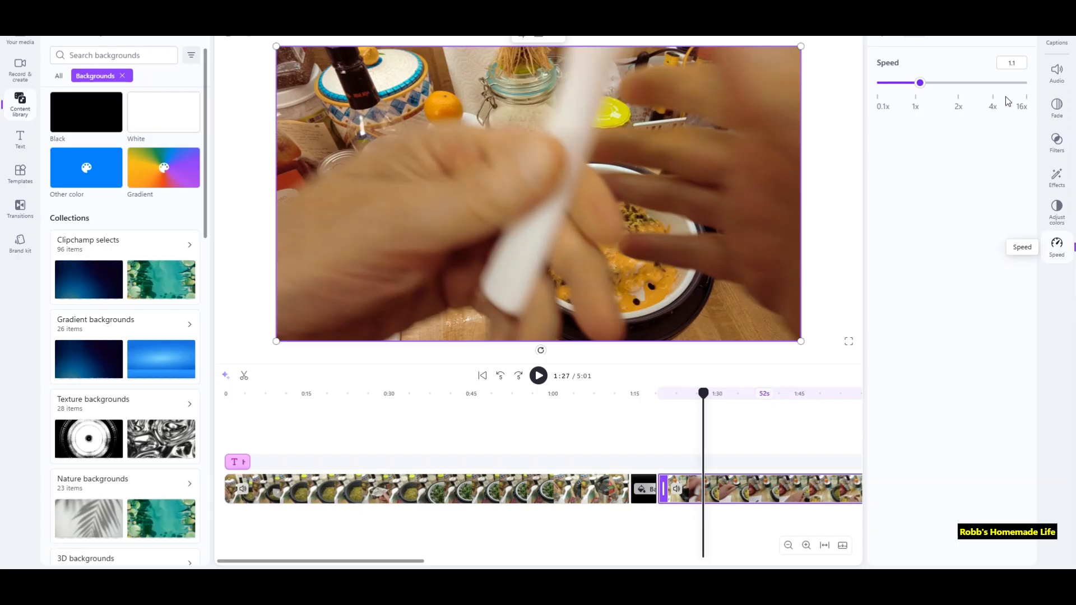
- Review the fade settings of the DJI_0137.MP4 clip and the Auto cut option in the AI suggestions
{"action": "left_click", "coordinate": [1058, 106]}
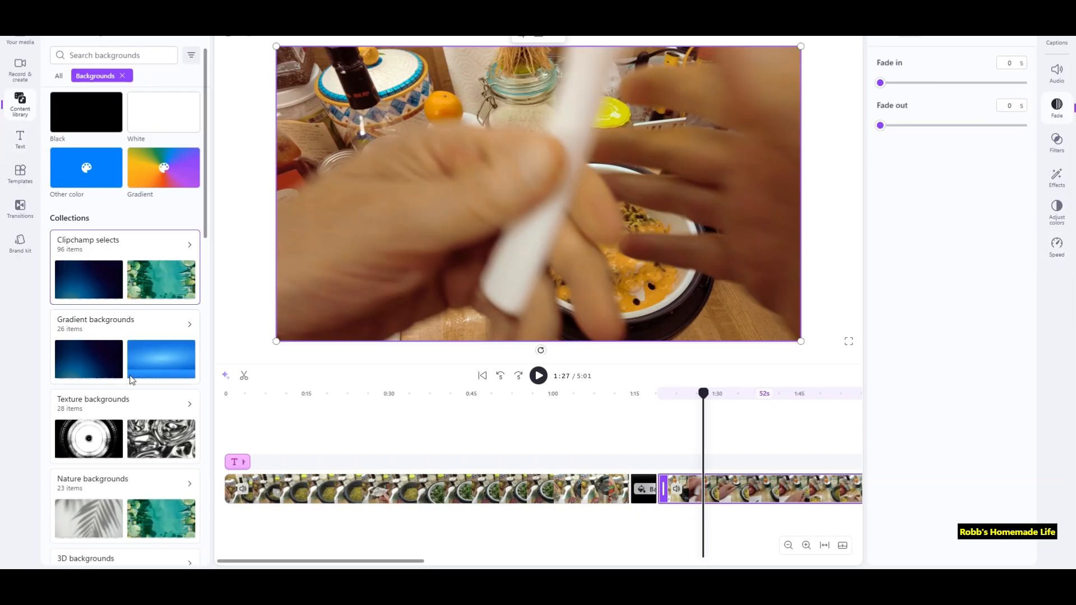
{"action": "left_click", "coordinate": [277, 436]}
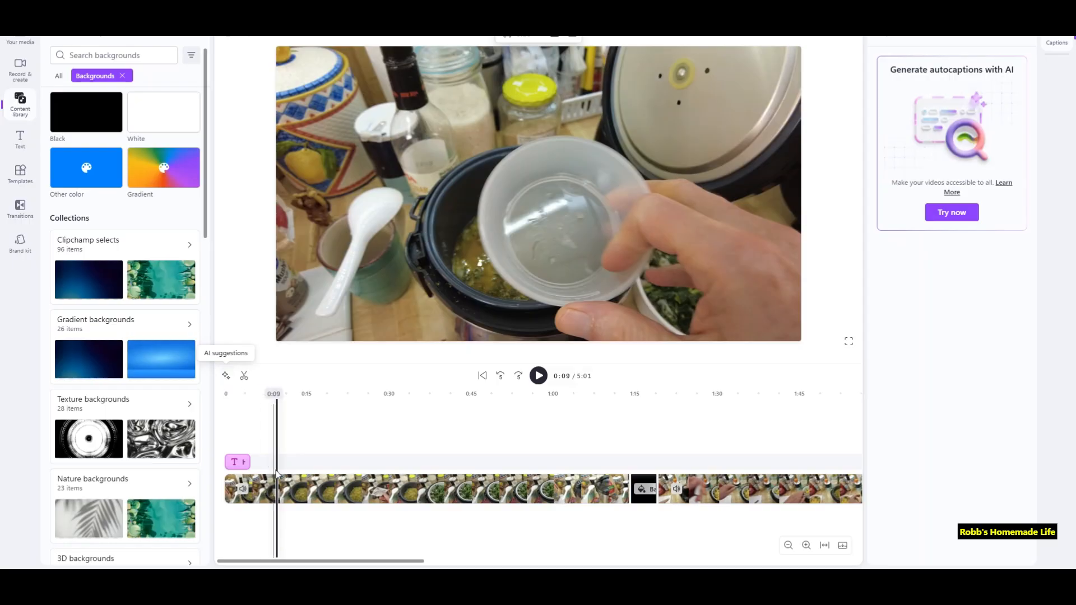
{"action": "left_click", "coordinate": [276, 494]}
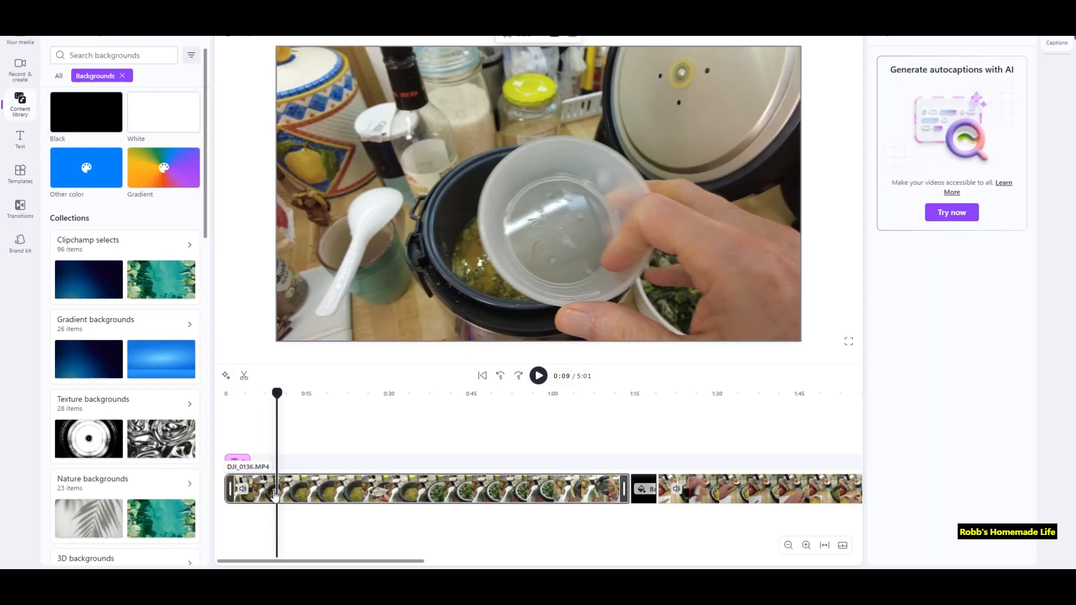
{"action": "left_click", "coordinate": [227, 393]}
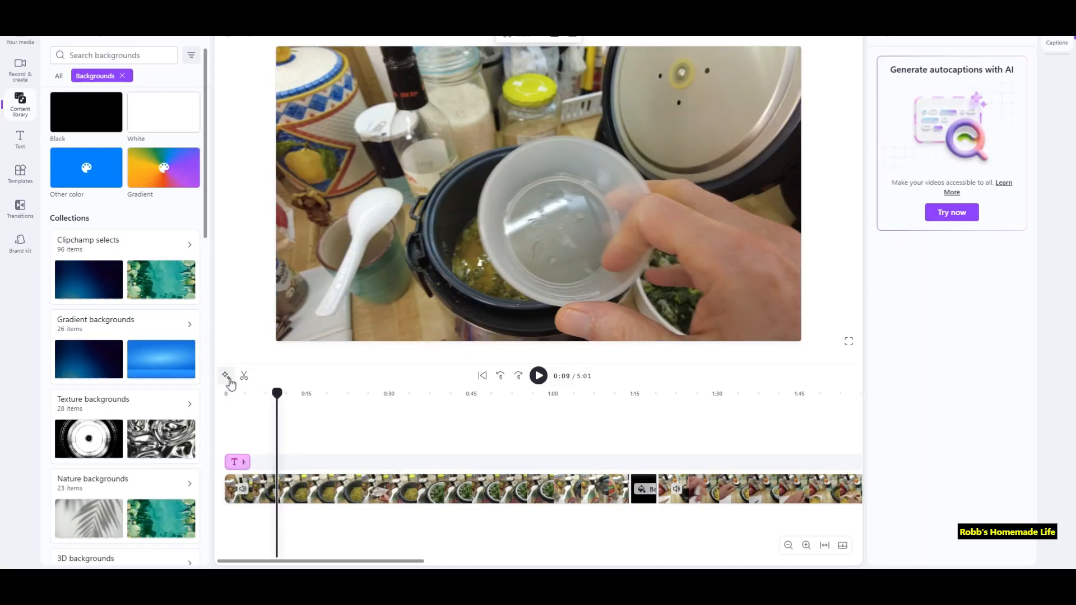
{"action": "left_click", "coordinate": [227, 376]}
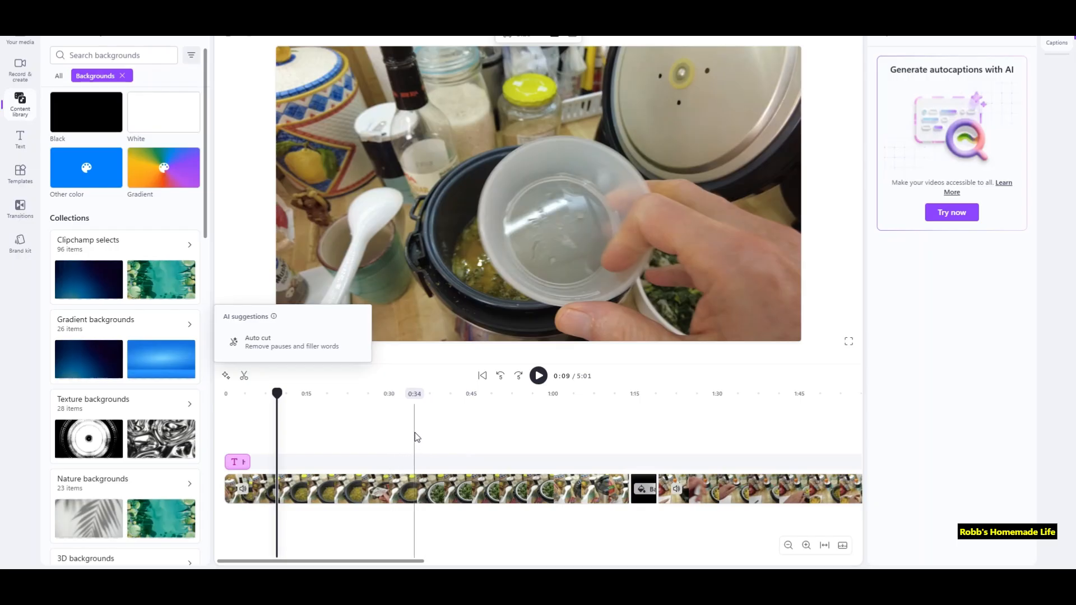
{"action": "left_click", "coordinate": [367, 423]}
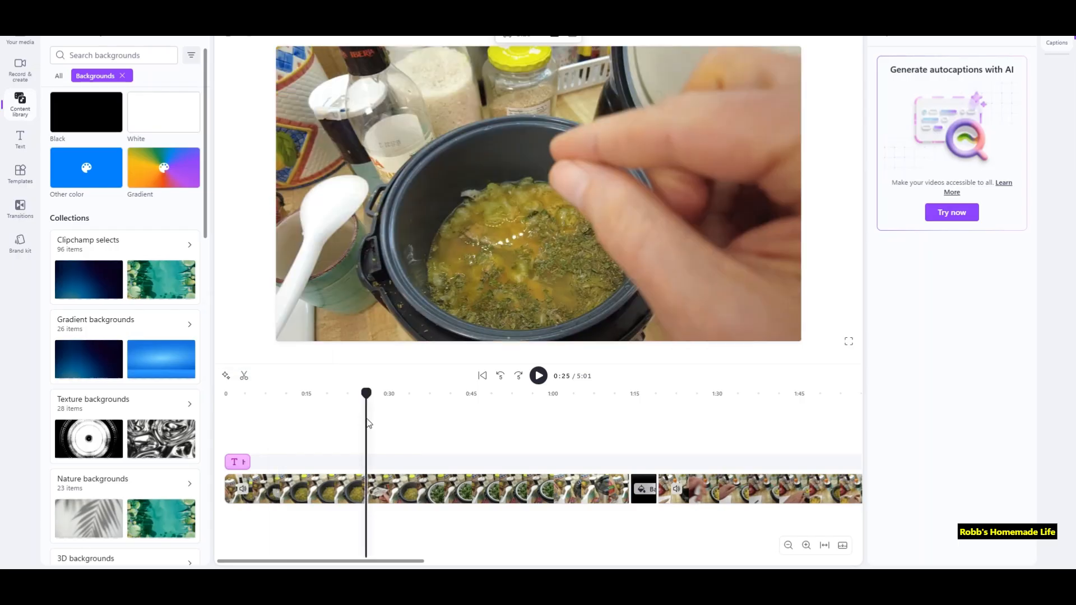
- Show the project's imported media files again
{"action": "left_click", "coordinate": [426, 491]}
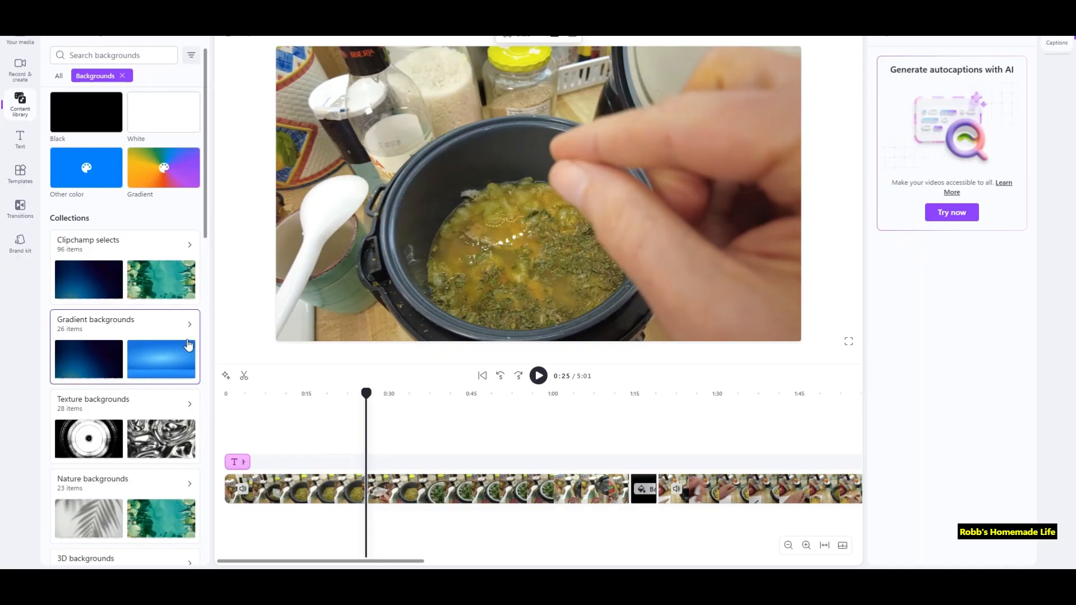
{"action": "left_click", "coordinate": [21, 38]}
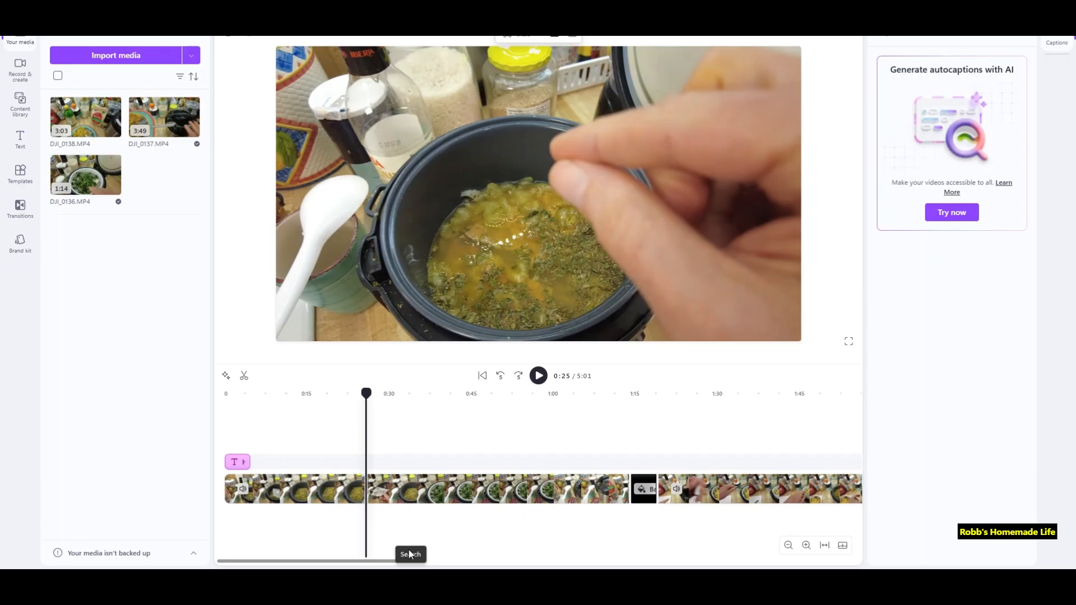
{"action": "left_click", "coordinate": [338, 333]}
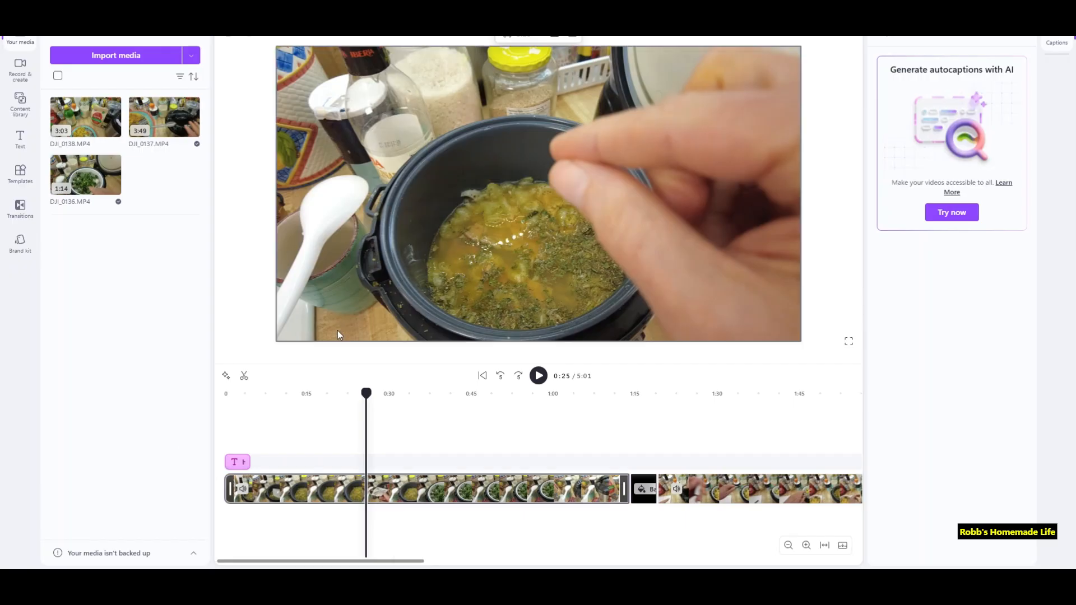
- Preview a couple of seconds of the first clip and hide the list of imported media
{"action": "left_click", "coordinate": [538, 375]}
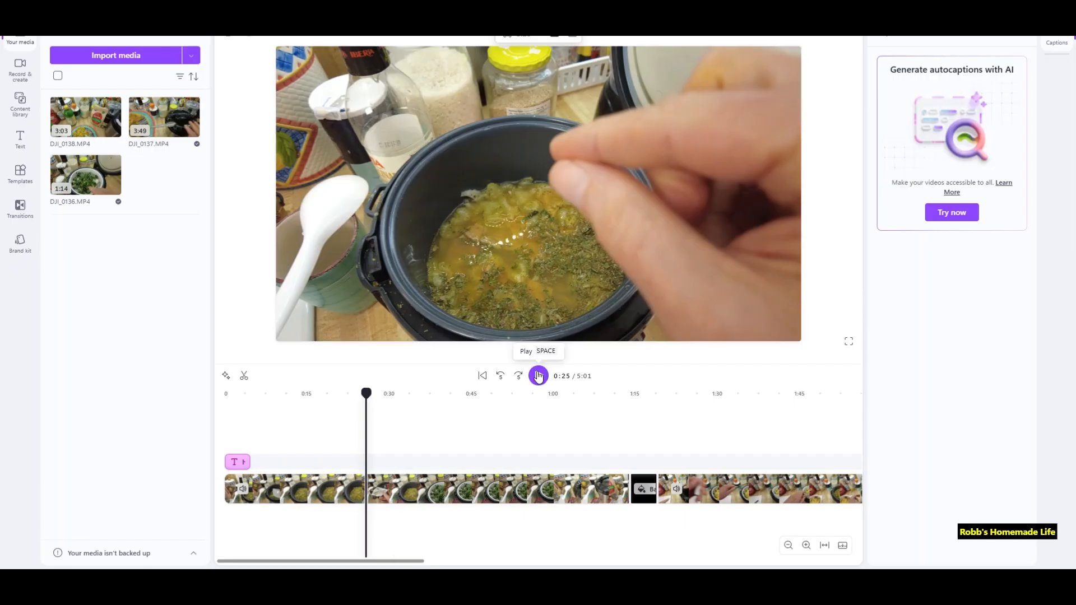
{"action": "left_click", "coordinate": [539, 376]}
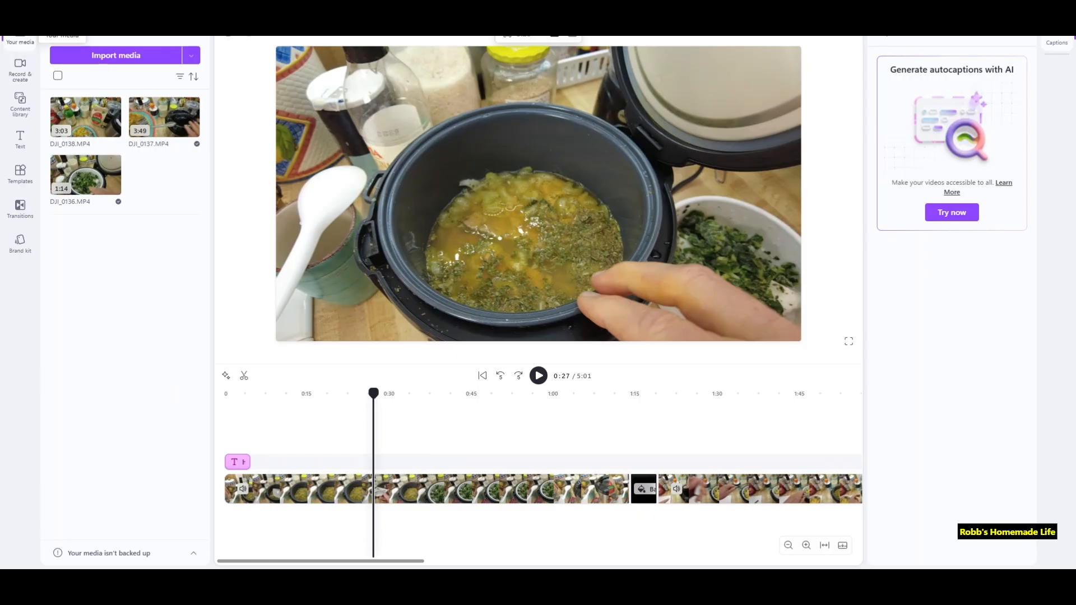
{"action": "left_click", "coordinate": [20, 34]}
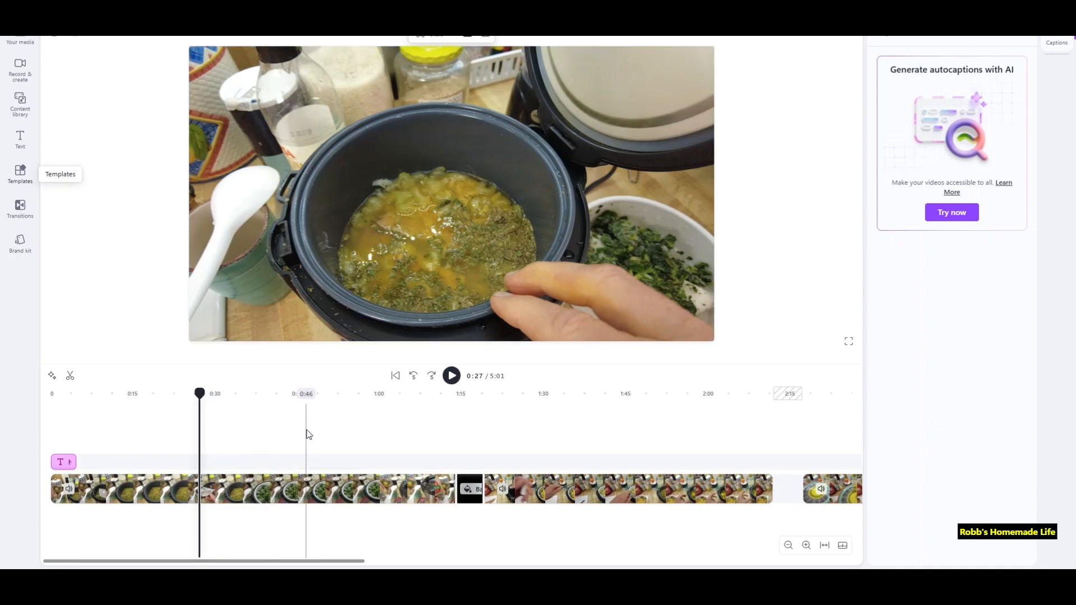
{"action": "left_click", "coordinate": [408, 258]}
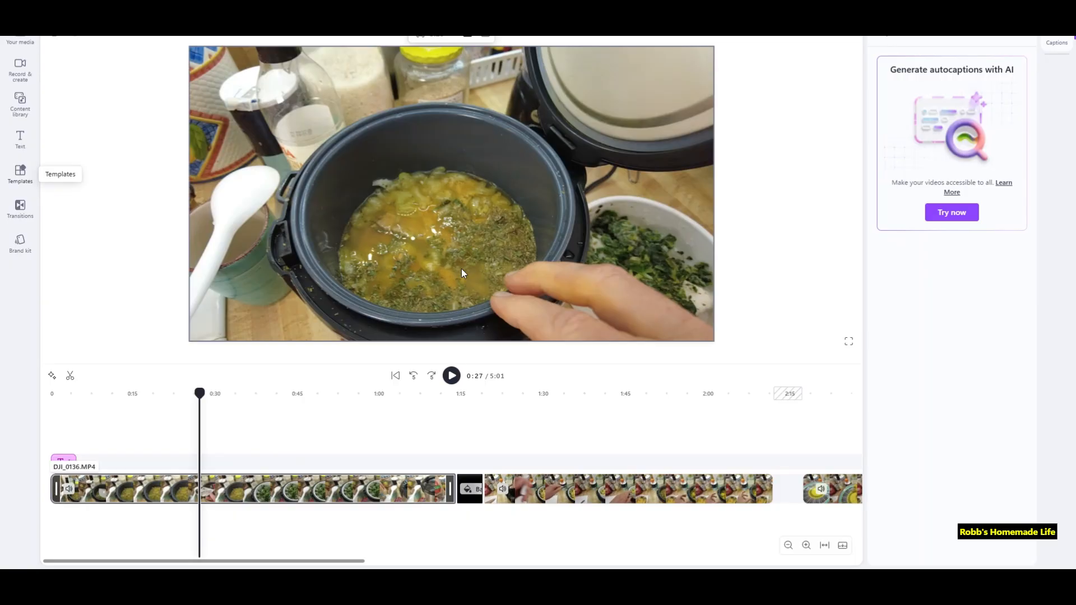
{"action": "left_click", "coordinate": [290, 352]}
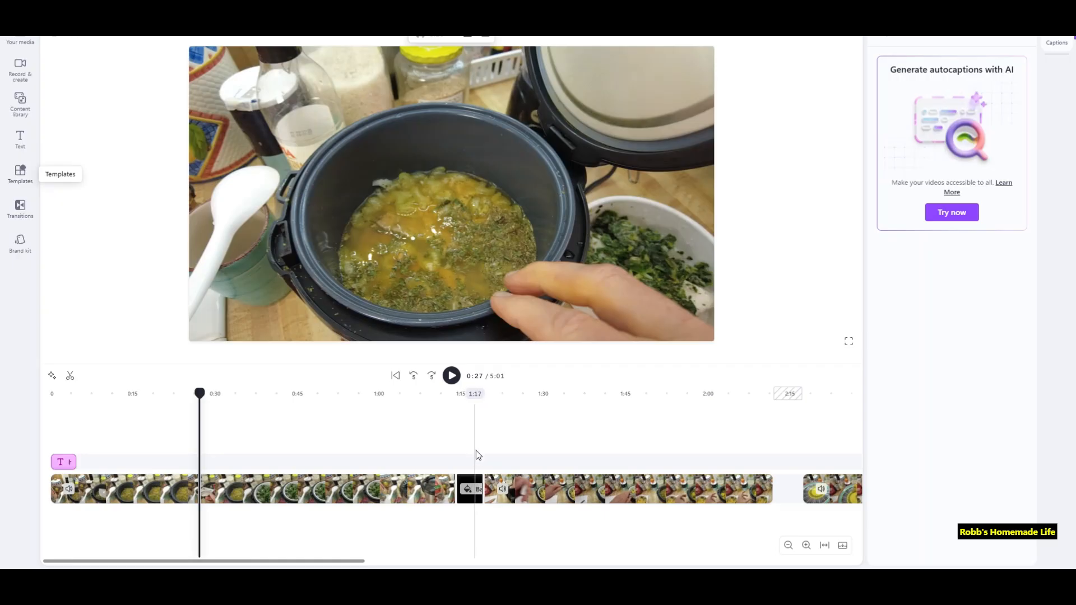
- Delete the last clip, the one after the gap in the timeline, and return the playhead to the start of the video
{"action": "left_click", "coordinate": [832, 494]}
{"action": "key", "text": "Delete"}
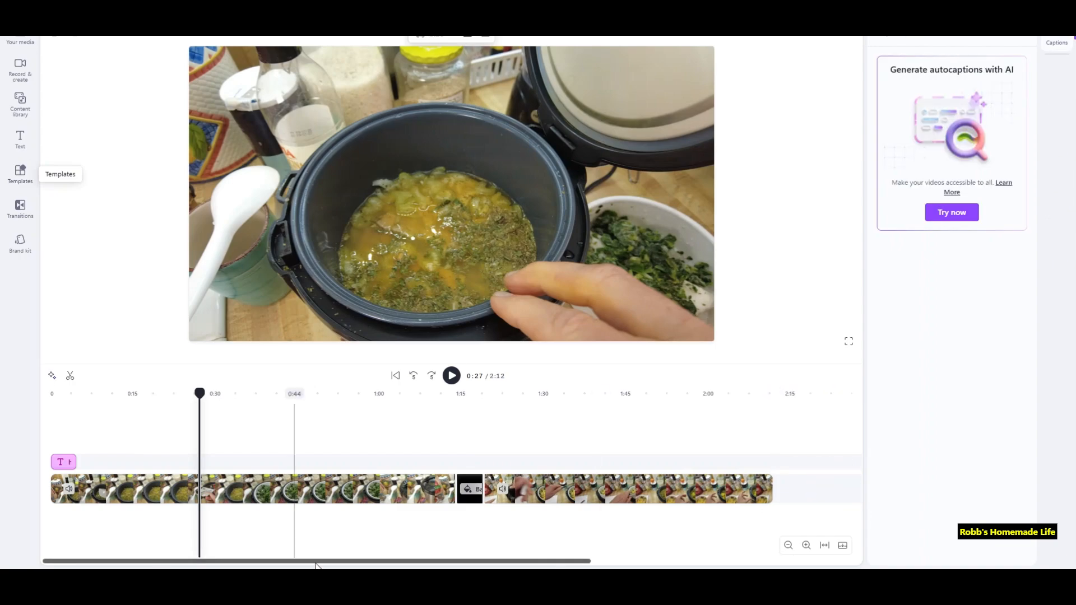
{"action": "left_click_drag", "start_coordinate": [200, 399], "coordinate": [50, 424]}
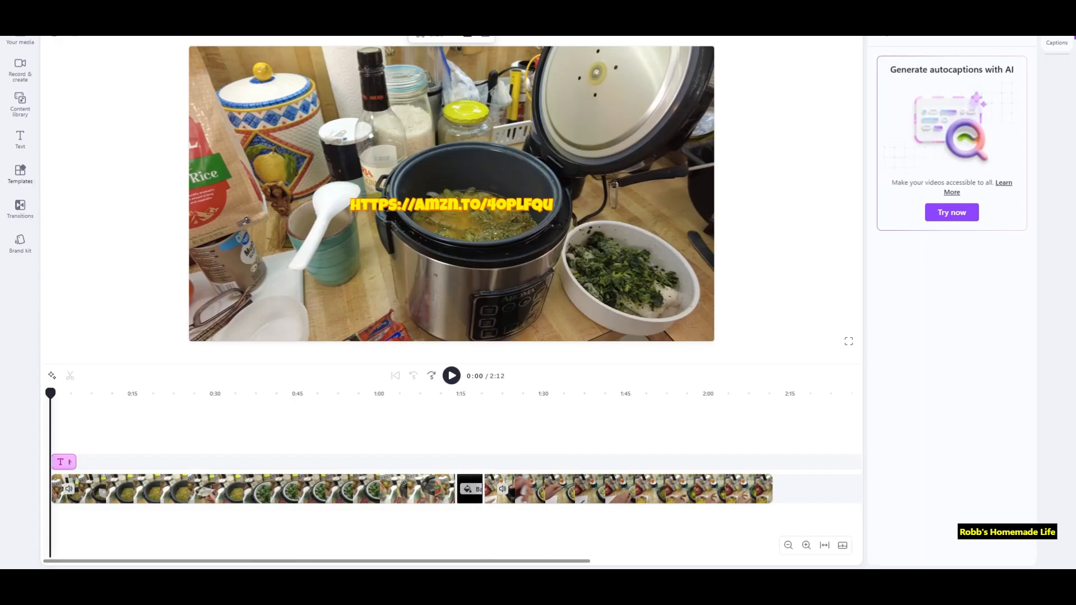
- Review the available export qualities and export the video in 1080p
{"action": "left_click", "coordinate": [996, 23]}
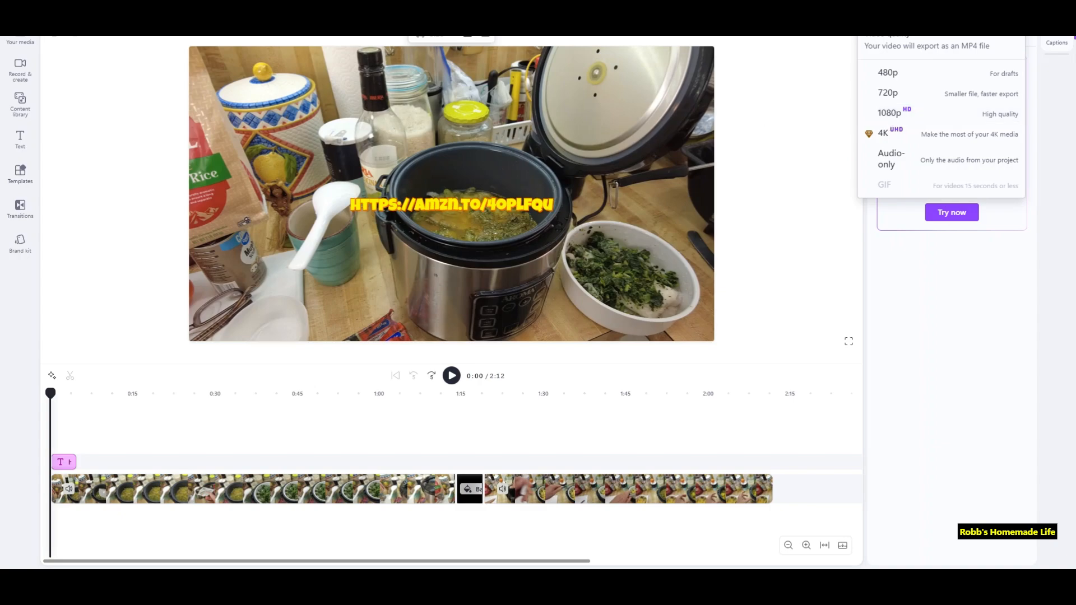
{"action": "key", "text": "Escape"}
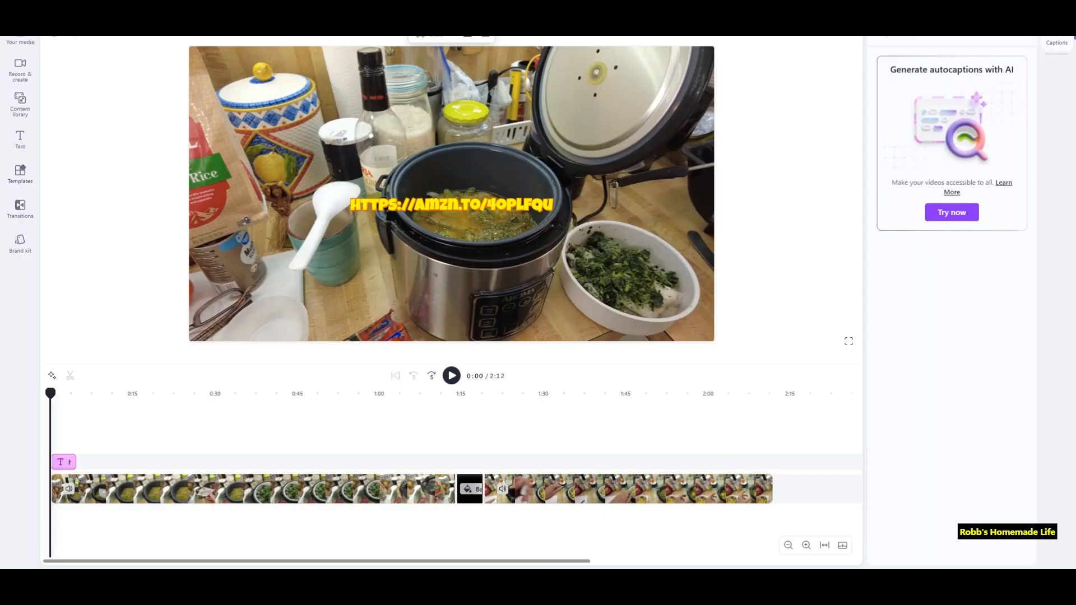
{"action": "left_click", "coordinate": [560, 73]}
{"action": "left_click", "coordinate": [994, 22]}
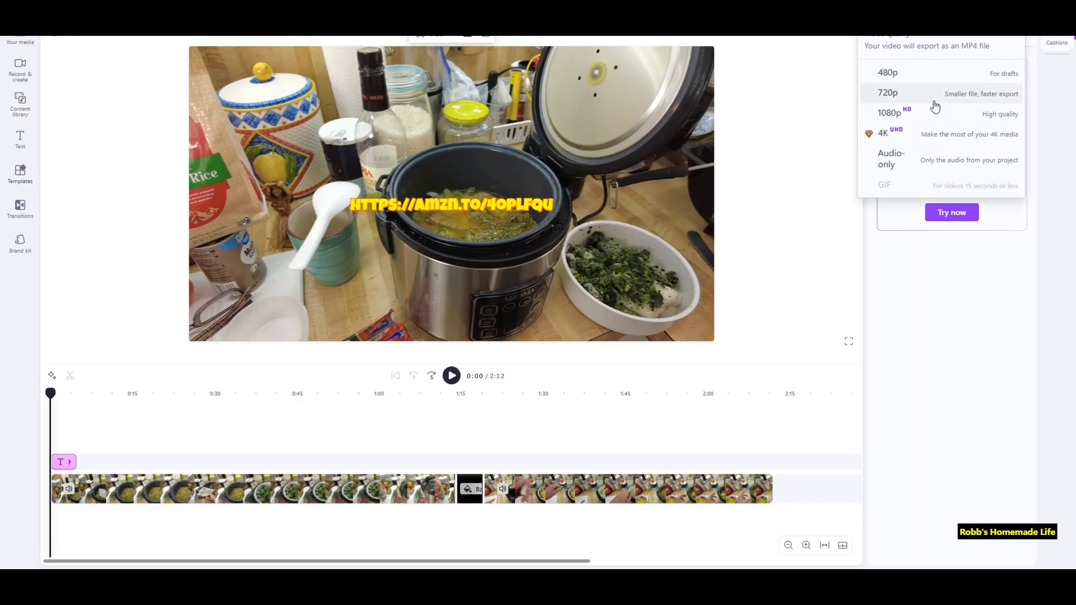
{"action": "left_click", "coordinate": [892, 113]}
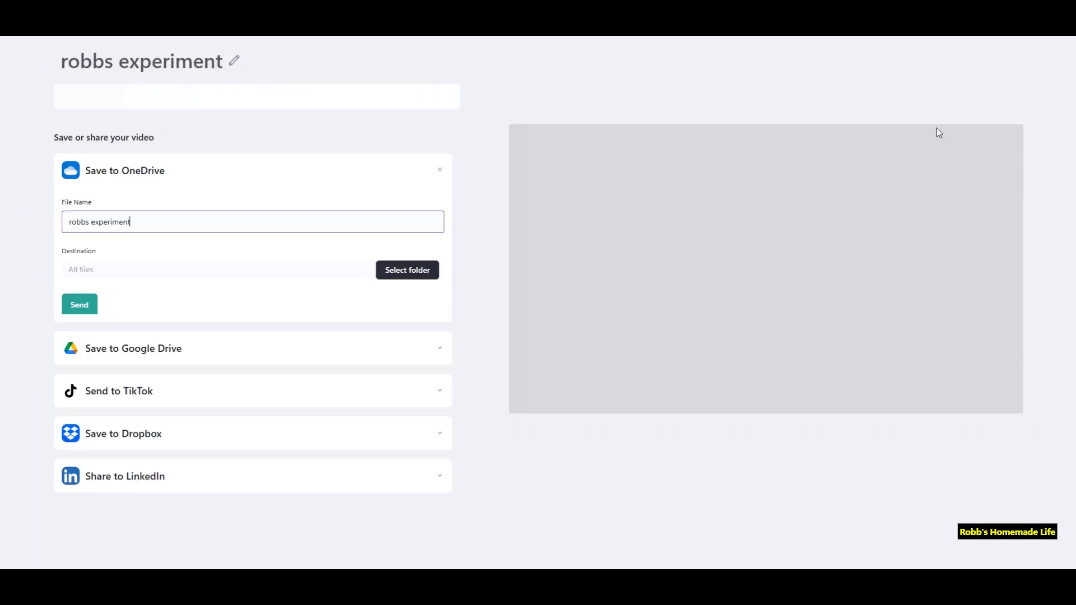